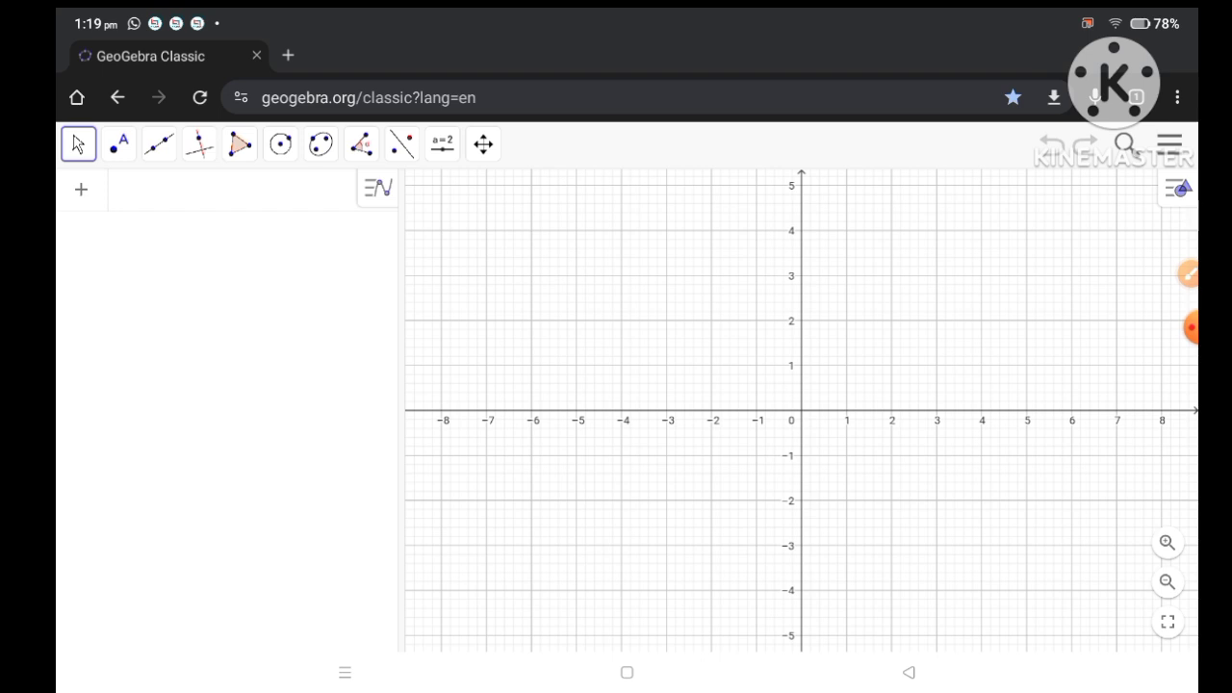
- Handwrite the refraction formula μ = sin i / sin r over the page with the annotation brush
left_click(1190, 275)
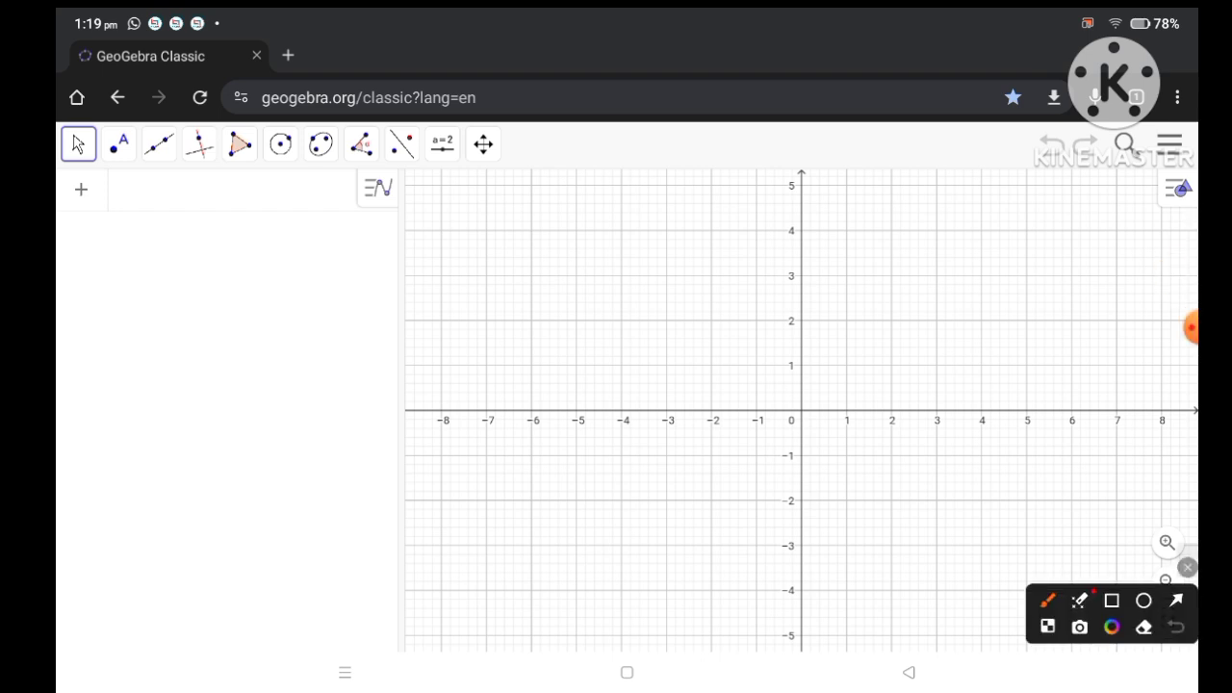
left_click_drag(313, 287, 305, 342)
mouse_move(309, 301)
left_mouse_down()
mouse_move(337, 337)
mouse_move(379, 304)
left_mouse_up()
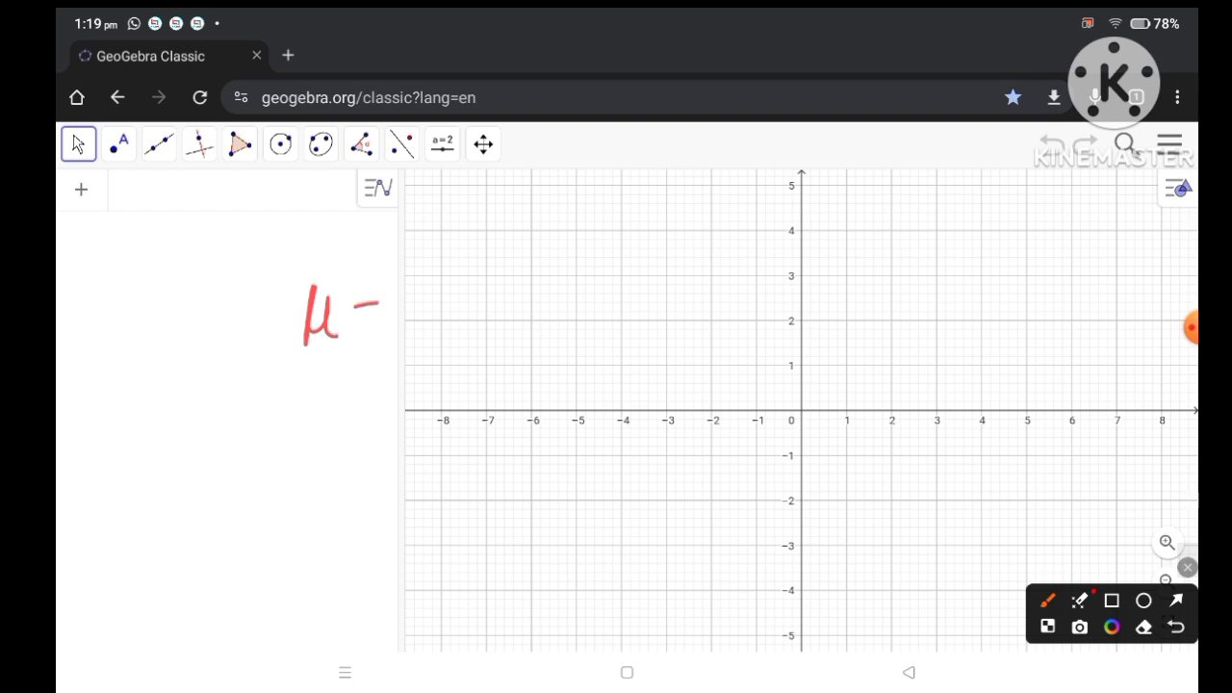
mouse_move(418, 247)
left_mouse_down()
mouse_move(393, 285)
mouse_move(434, 283)
mouse_move(462, 264)
mouse_move(471, 286)
left_mouse_up()
left_click(433, 241)
left_click_drag(491, 254, 491, 289)
left_click_drag(391, 304, 501, 299)
left_click_drag(420, 331, 389, 367)
mouse_move(438, 337)
left_mouse_down()
mouse_move(438, 360)
mouse_move(473, 368)
left_mouse_up()
left_click_drag(489, 325, 518, 316)
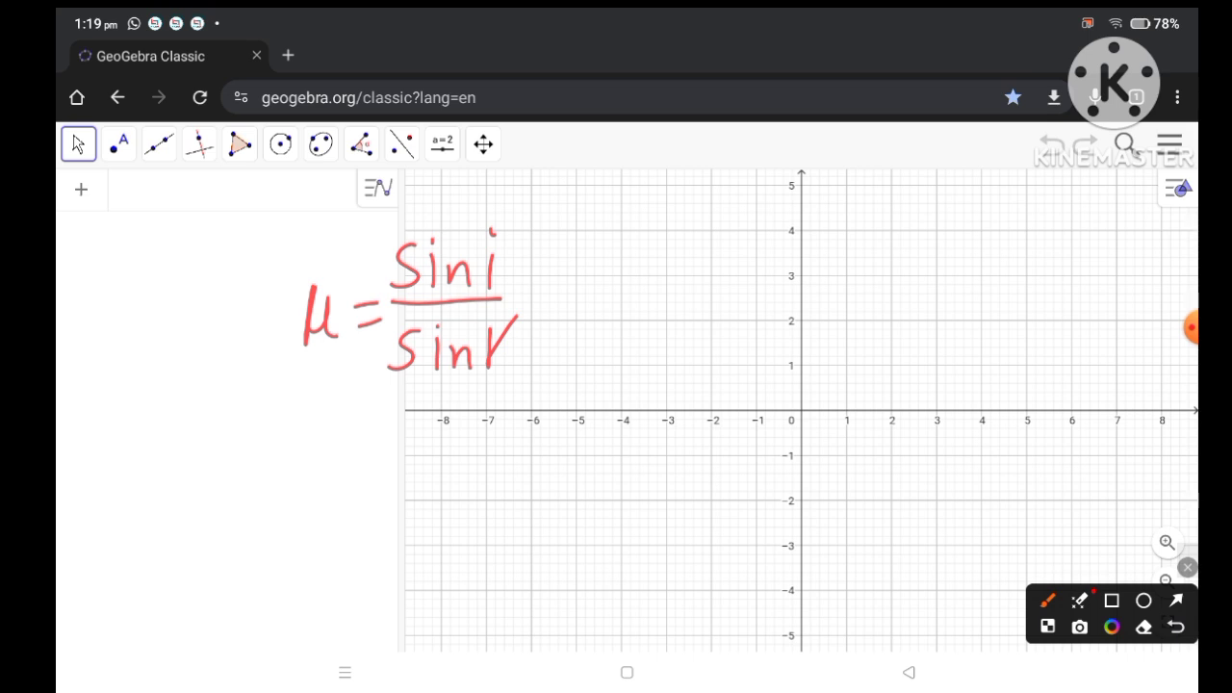
- Handwrite the rearranged formula ⇒ sin r = sin i / μ below the first equation
mouse_move(179, 461)
left_mouse_down()
mouse_move(205, 457)
mouse_move(209, 479)
left_mouse_up()
mouse_move(181, 449)
left_mouse_down()
mouse_move(219, 443)
mouse_move(183, 505)
left_mouse_up()
left_click_drag(283, 449, 248, 496)
mouse_move(288, 460)
left_mouse_down()
mouse_move(289, 495)
mouse_move(391, 467)
left_mouse_up()
left_click(295, 451)
left_click_drag(368, 496, 399, 481)
mouse_move(444, 427)
left_mouse_down()
mouse_move(441, 455)
mouse_move(414, 473)
left_mouse_up()
mouse_move(460, 439)
left_mouse_down()
mouse_move(459, 466)
mouse_move(498, 464)
left_mouse_up()
left_click_drag(512, 437, 512, 463)
left_click_drag(429, 486, 495, 478)
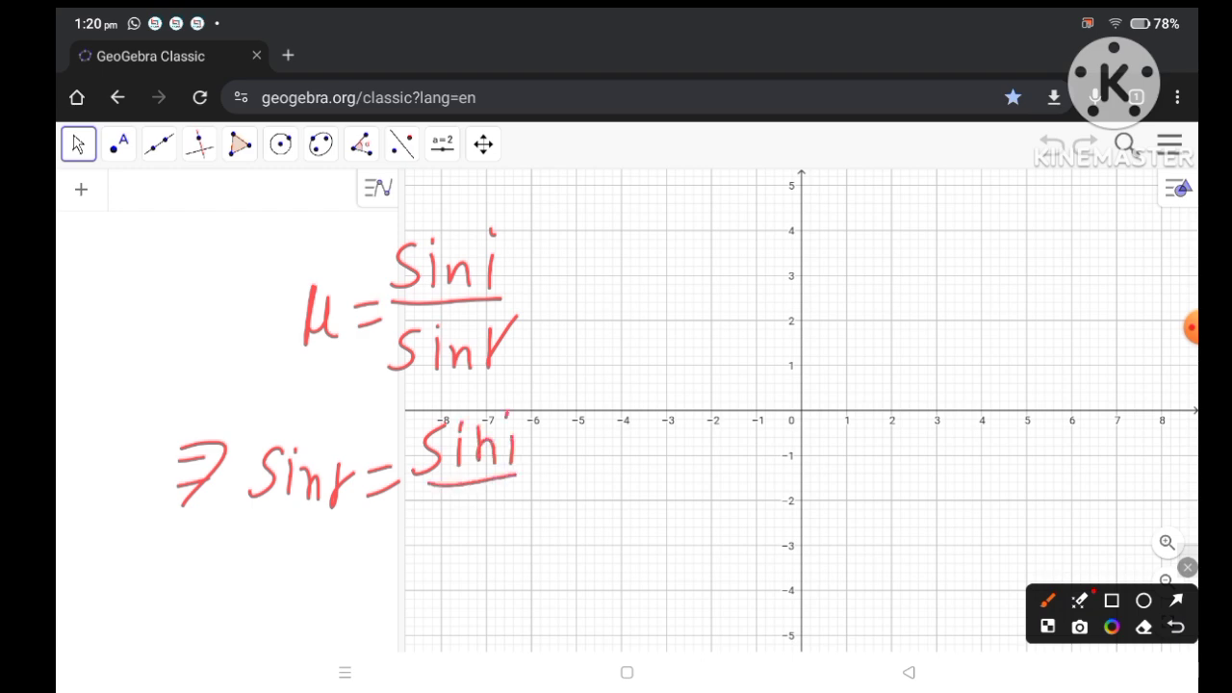
left_click_drag(460, 525, 458, 546)
left_click_drag(460, 515, 501, 549)
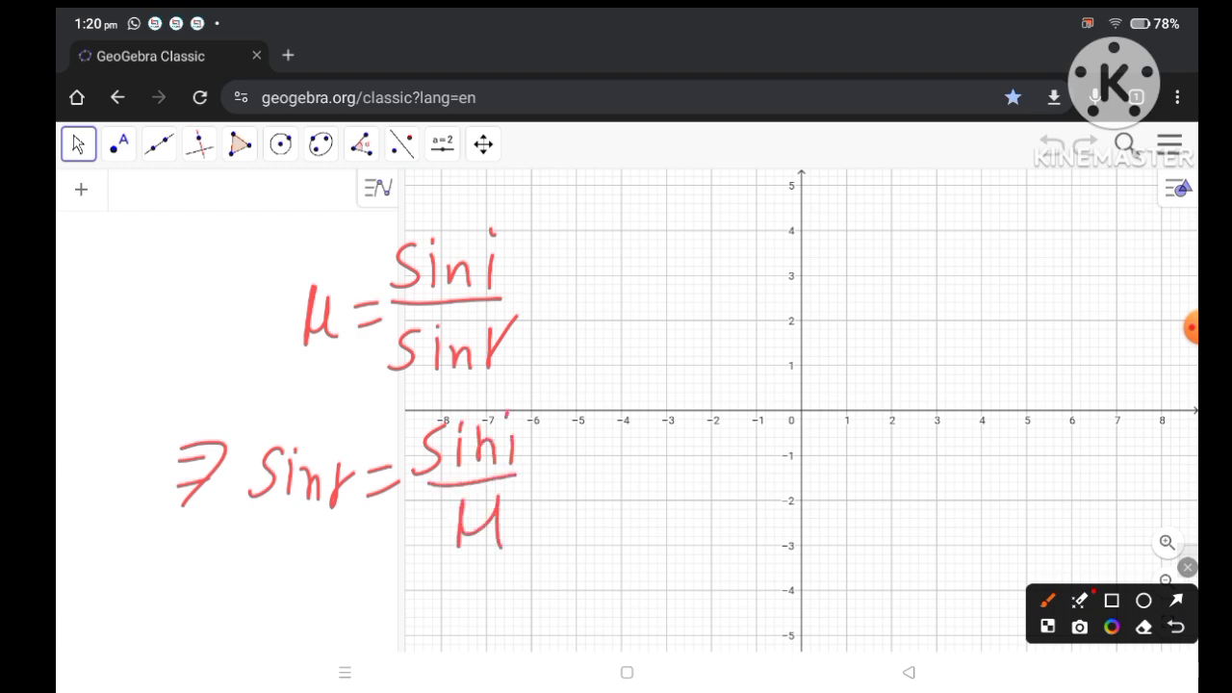
- Handwrite "or" and the formula r = sin⁻¹(sin i / μ) beside the first equation
mouse_move(695, 237)
left_mouse_down()
mouse_move(674, 258)
mouse_move(697, 241)
left_mouse_up()
mouse_move(731, 229)
left_mouse_down()
mouse_move(739, 256)
mouse_move(778, 221)
left_mouse_up()
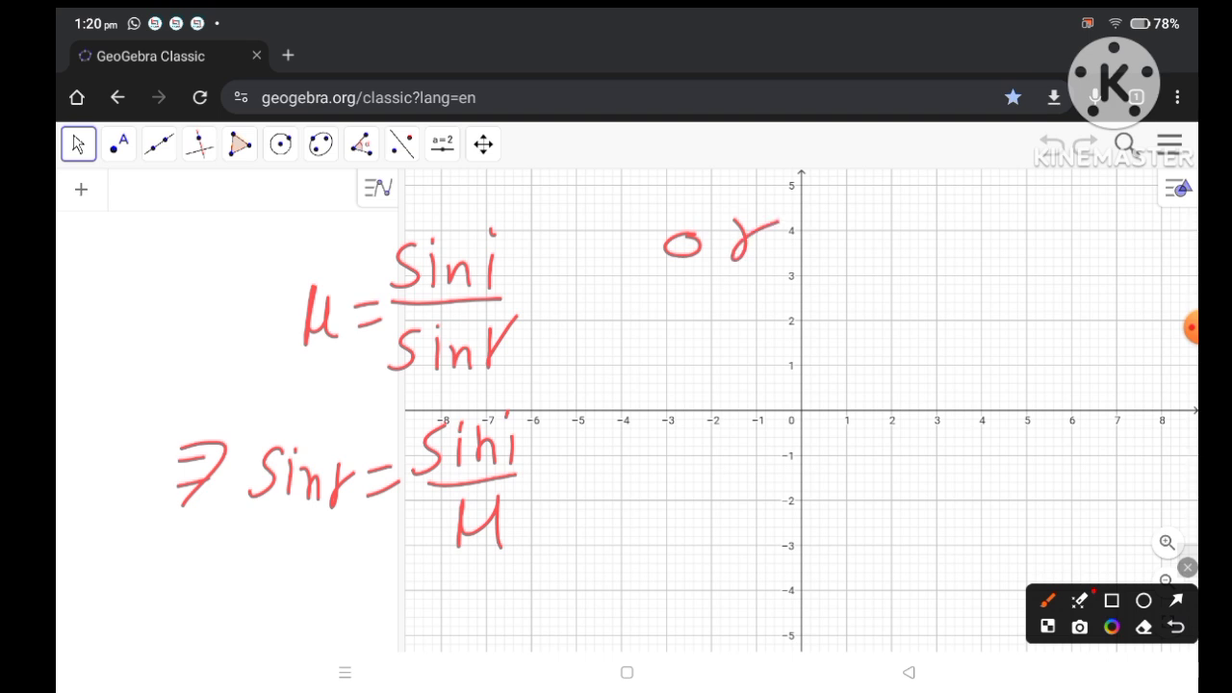
left_click_drag(689, 304, 686, 348)
mouse_move(688, 329)
left_mouse_down()
mouse_move(711, 307)
mouse_move(757, 310)
left_mouse_up()
left_click_drag(730, 333, 772, 323)
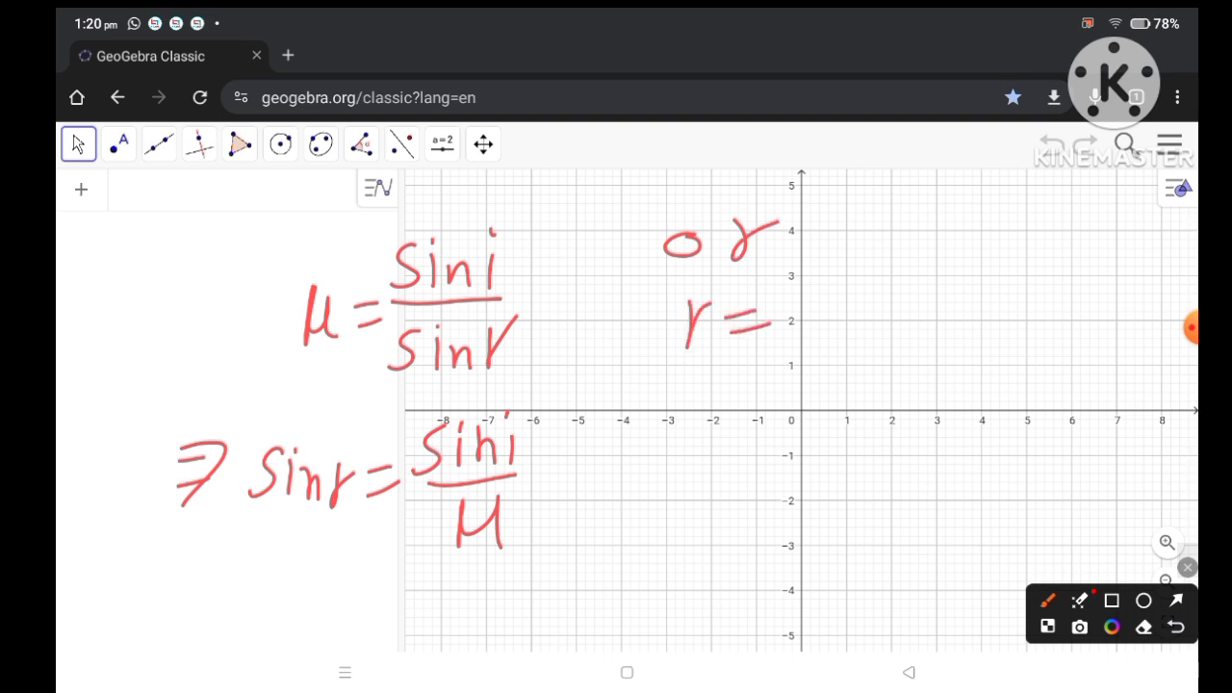
mouse_move(832, 285)
left_mouse_down()
mouse_move(793, 335)
mouse_move(880, 317)
mouse_move(884, 333)
left_mouse_up()
left_click_drag(875, 286, 901, 280)
left_click_drag(993, 210, 1009, 362)
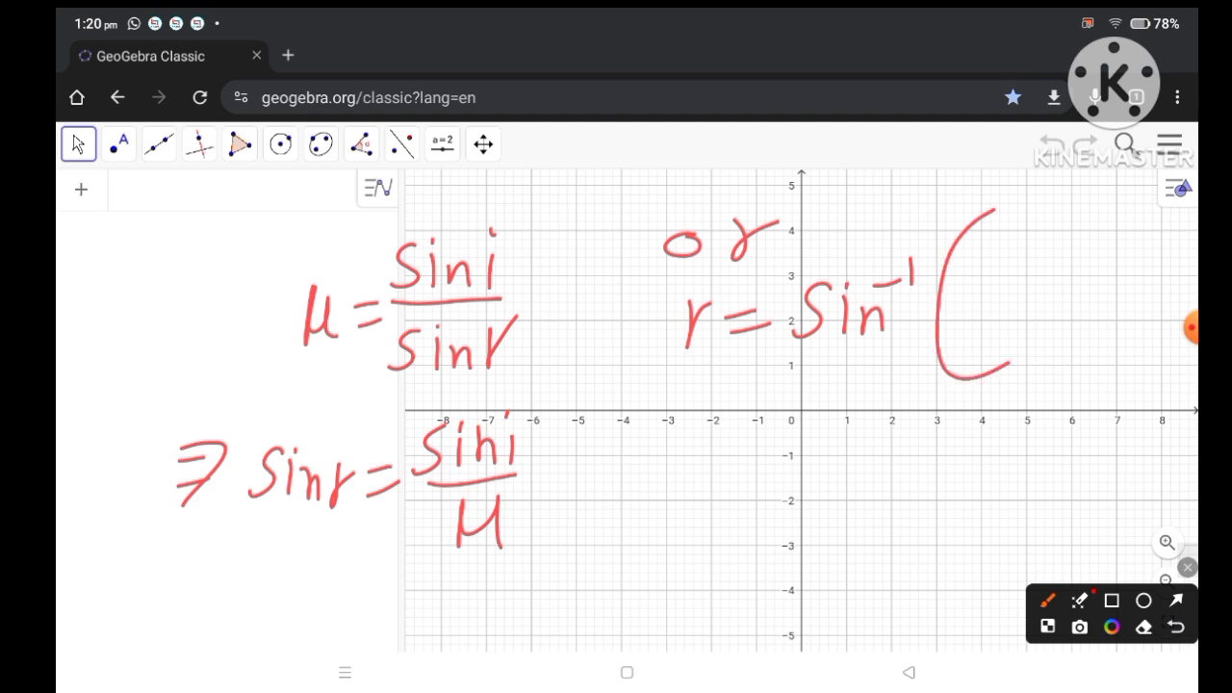
left_click_drag(1018, 237, 989, 283)
mouse_move(1038, 237)
left_mouse_down()
mouse_move(1037, 278)
mouse_move(1078, 258)
mouse_move(1080, 277)
left_mouse_up()
left_click_drag(1103, 244, 1102, 275)
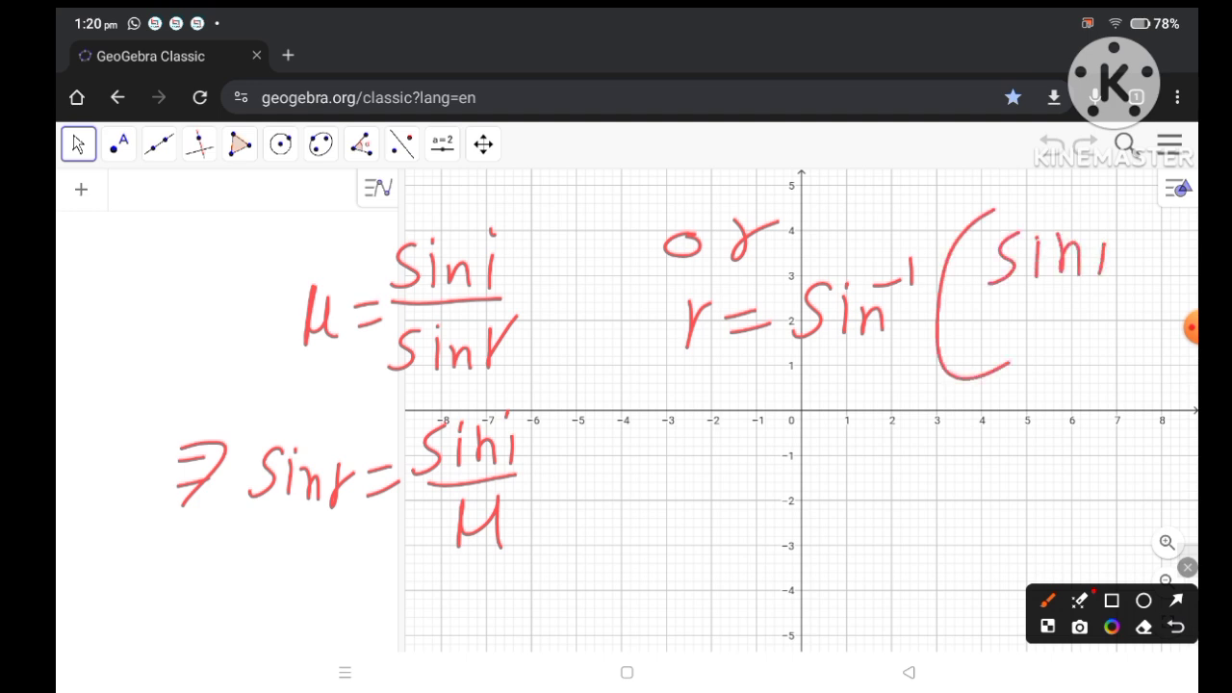
left_click_drag(980, 296, 1115, 285)
left_click_drag(1031, 310, 1022, 356)
left_click_drag(1027, 321, 1065, 346)
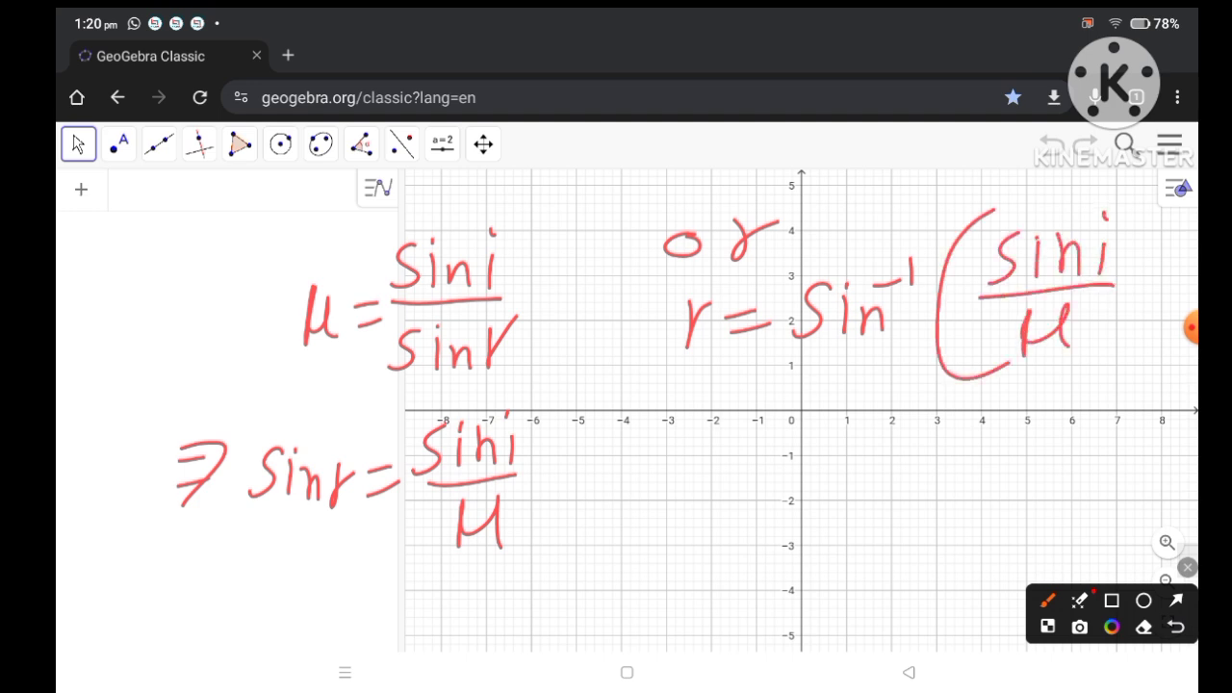
left_click_drag(1126, 210, 1152, 252)
left_click_drag(1151, 252, 1048, 369)
- Box the inverse-sine formula, add check marks beside sin i, μ and the box, and close the annotation tools
left_click_drag(620, 256, 620, 406)
mouse_move(597, 298)
left_mouse_down()
mouse_move(1132, 198)
mouse_move(1132, 374)
mouse_move(620, 418)
left_mouse_up()
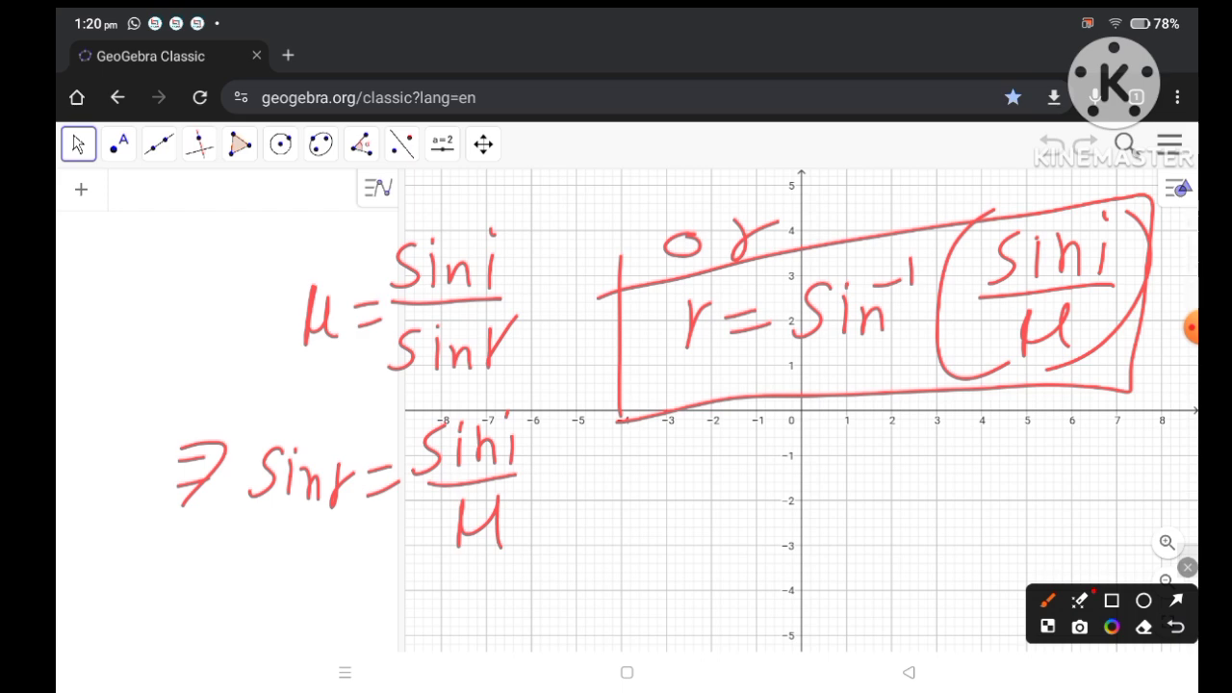
left_click_drag(1136, 243, 1190, 198)
left_click_drag(1097, 318, 1170, 267)
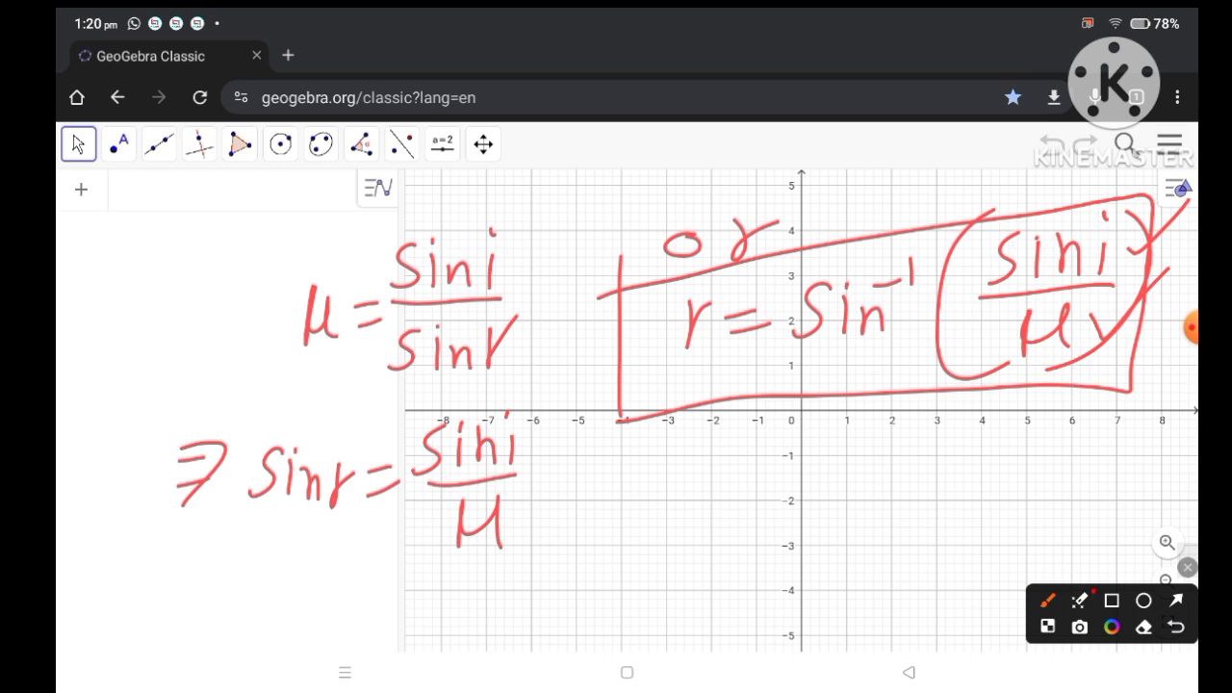
left_click_drag(653, 447, 749, 385)
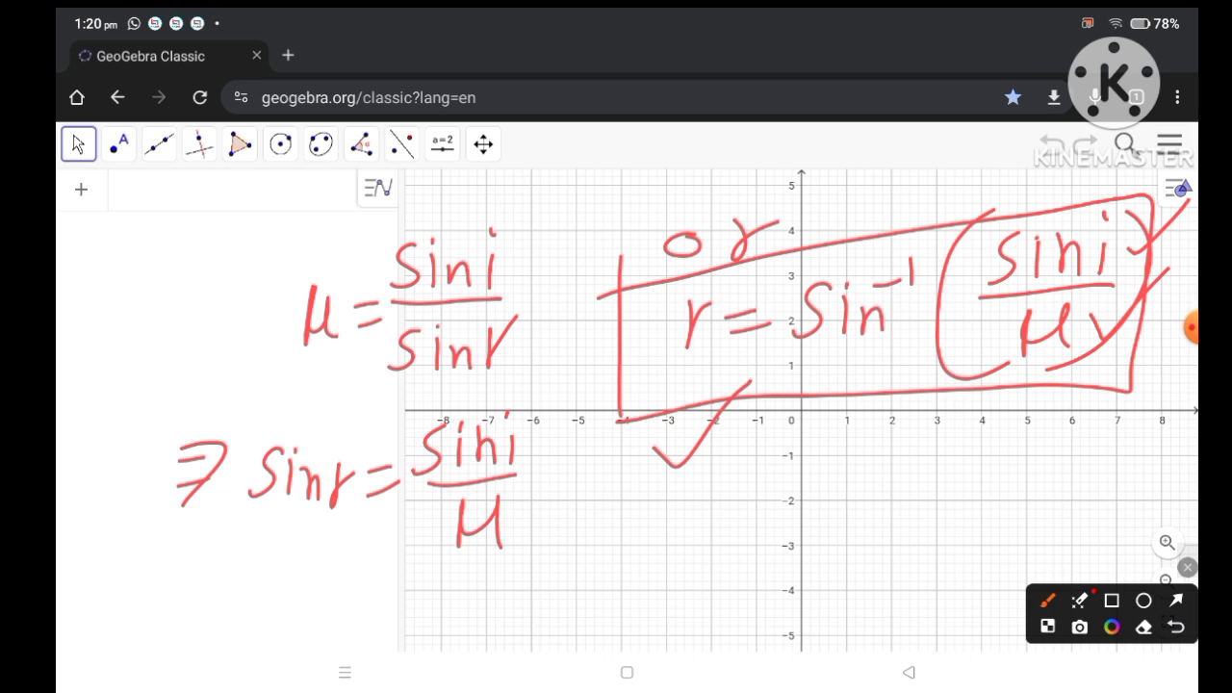
left_click(1188, 568)
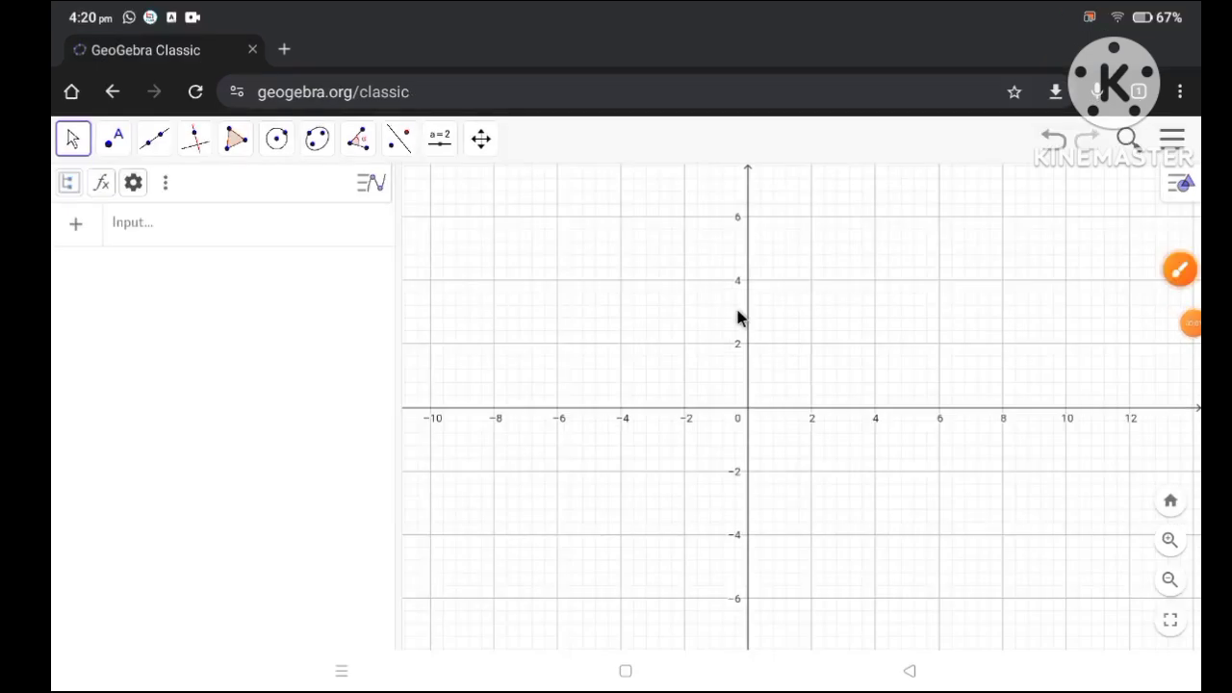
- Start a new slider in the graph's second quadrant near y = 6 and set its type to Angle
left_click(440, 139)
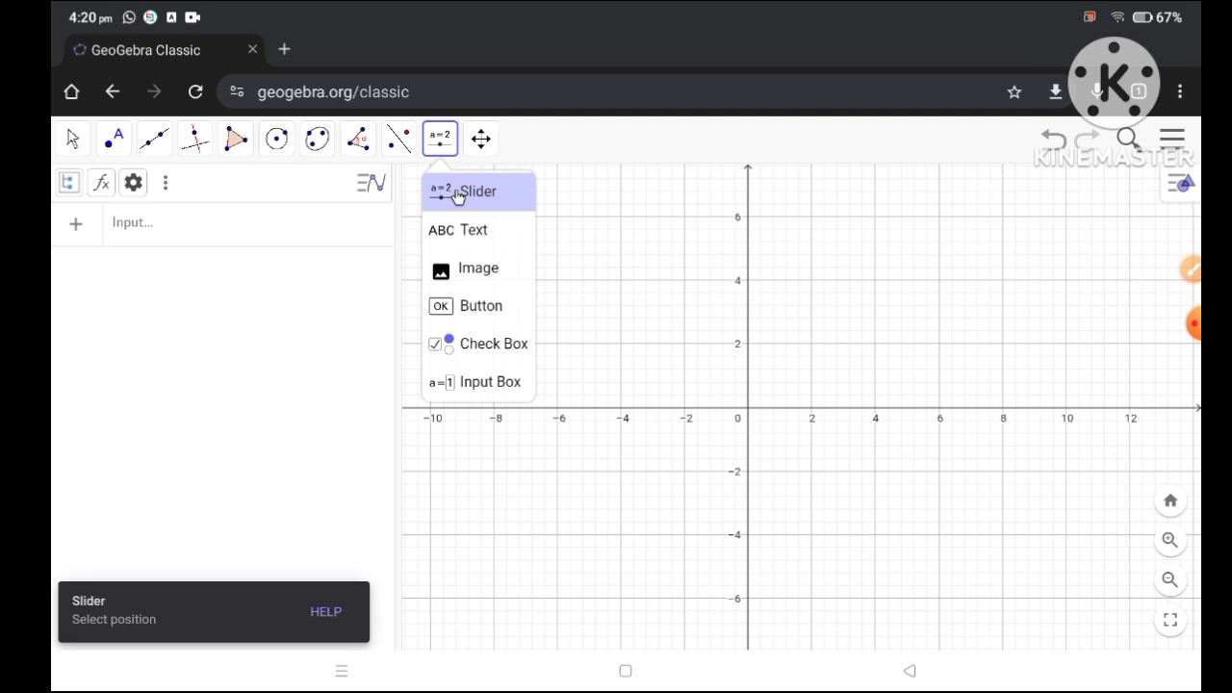
left_click(459, 193)
left_click(477, 204)
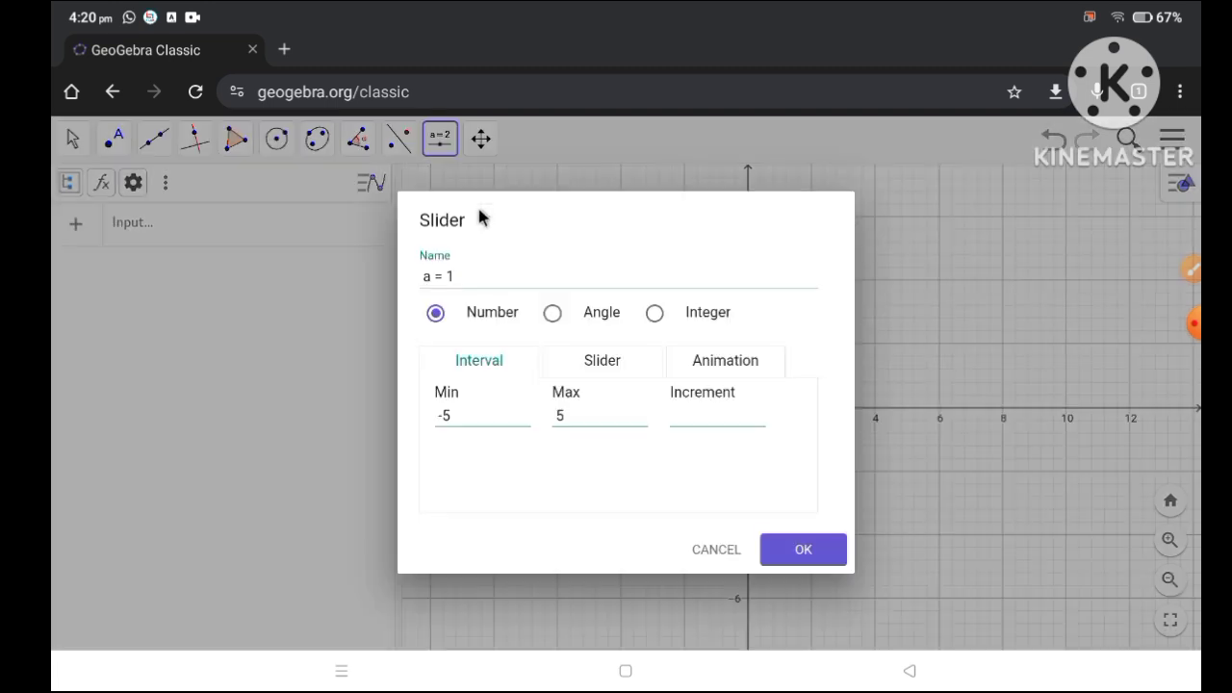
left_click(549, 311)
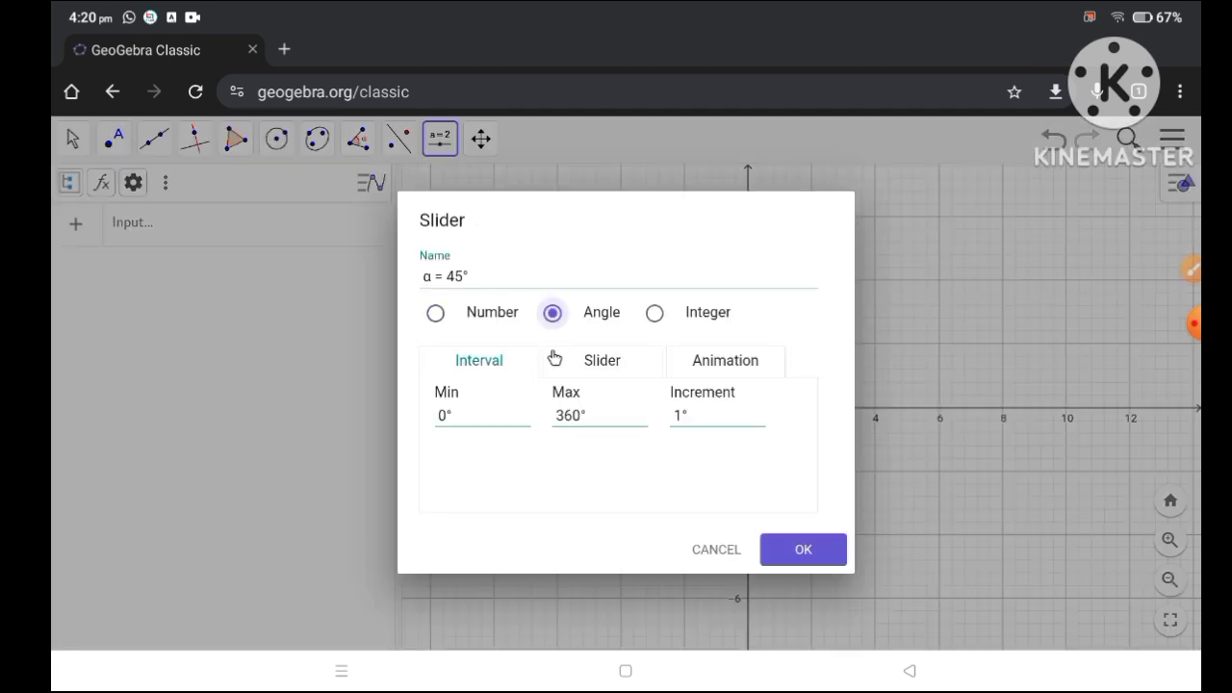
left_click(475, 272)
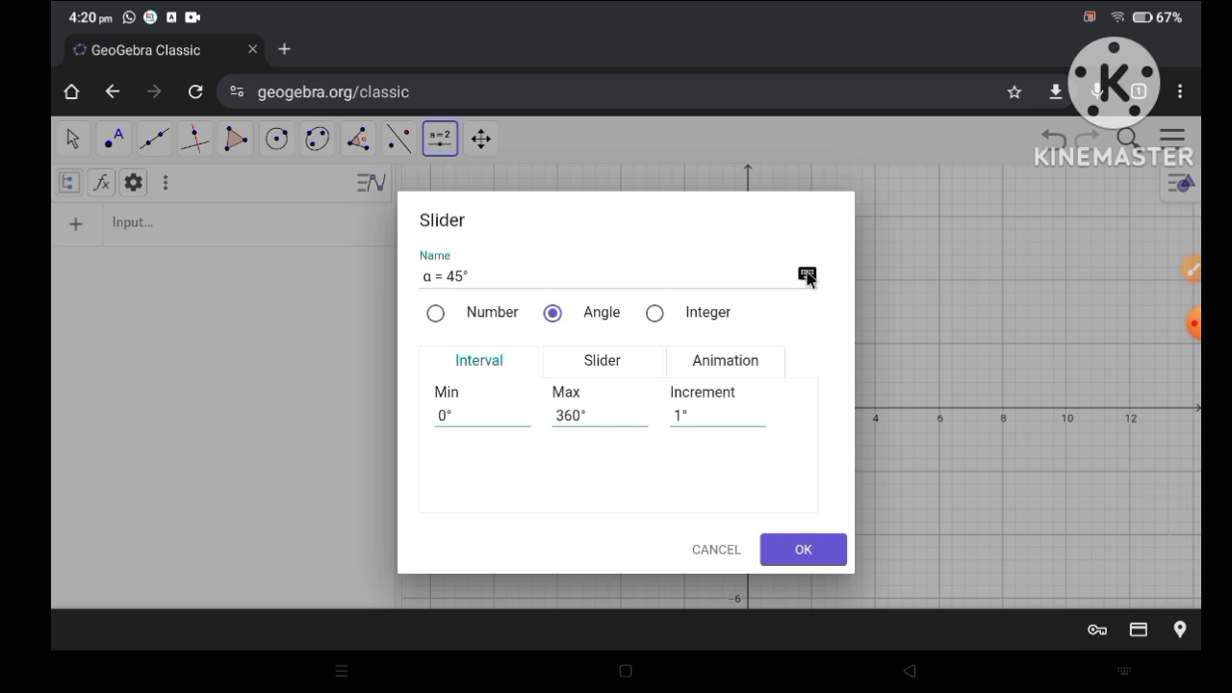
left_click(809, 276)
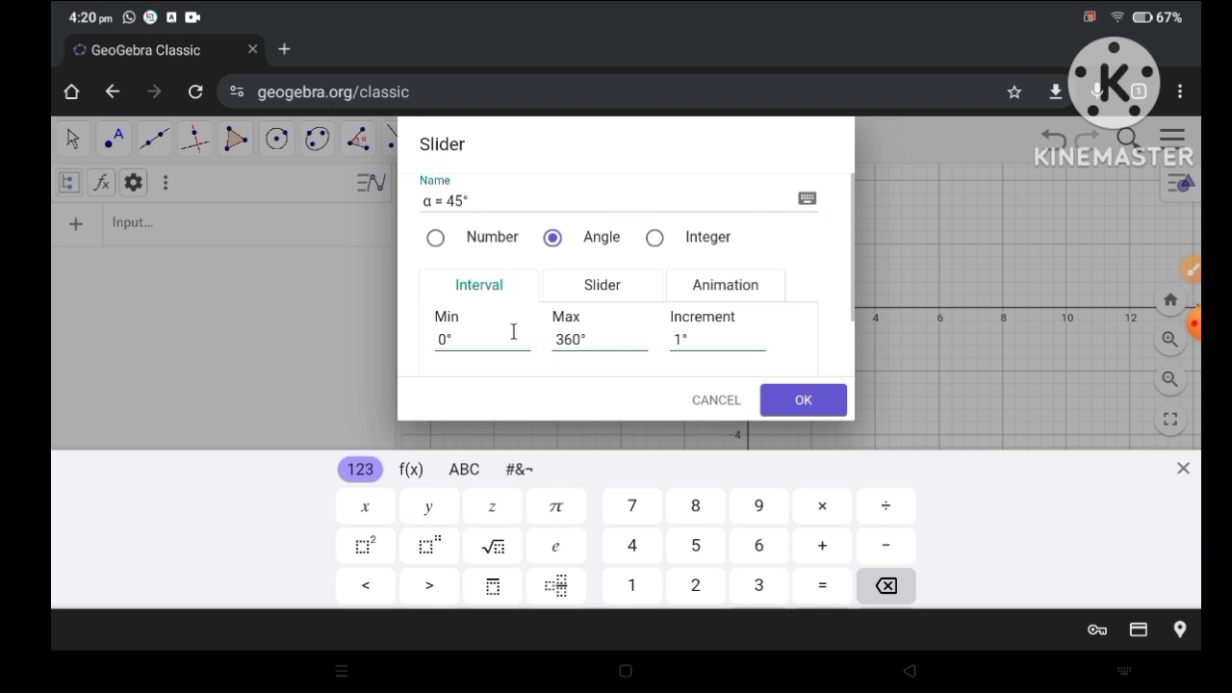
- Create the angle slider α with a maximum of π/2 and move it to 21°
left_click(582, 340)
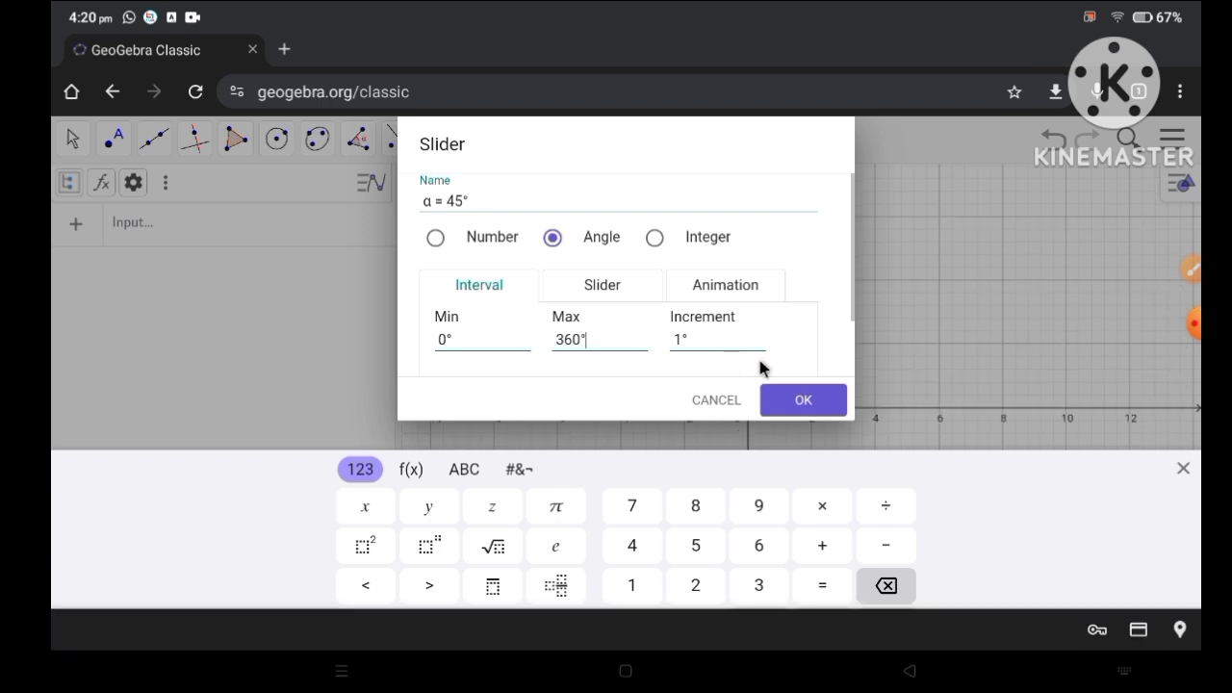
left_click(885, 585)
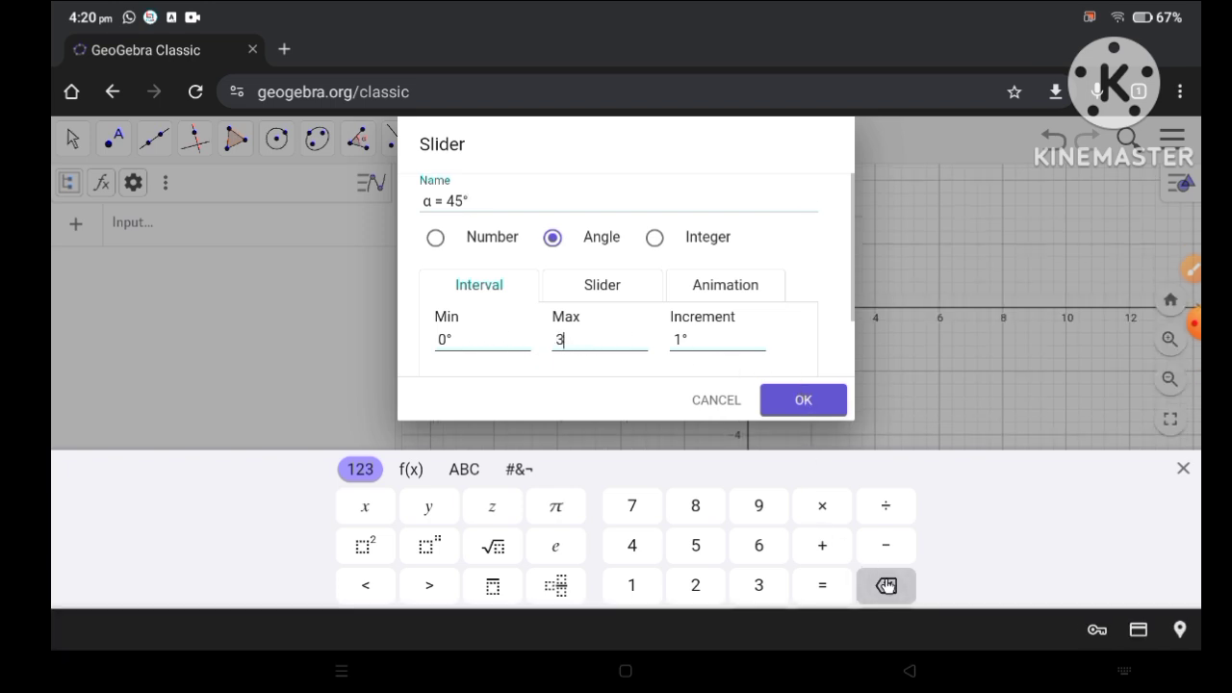
left_click(885, 585)
left_click(555, 506)
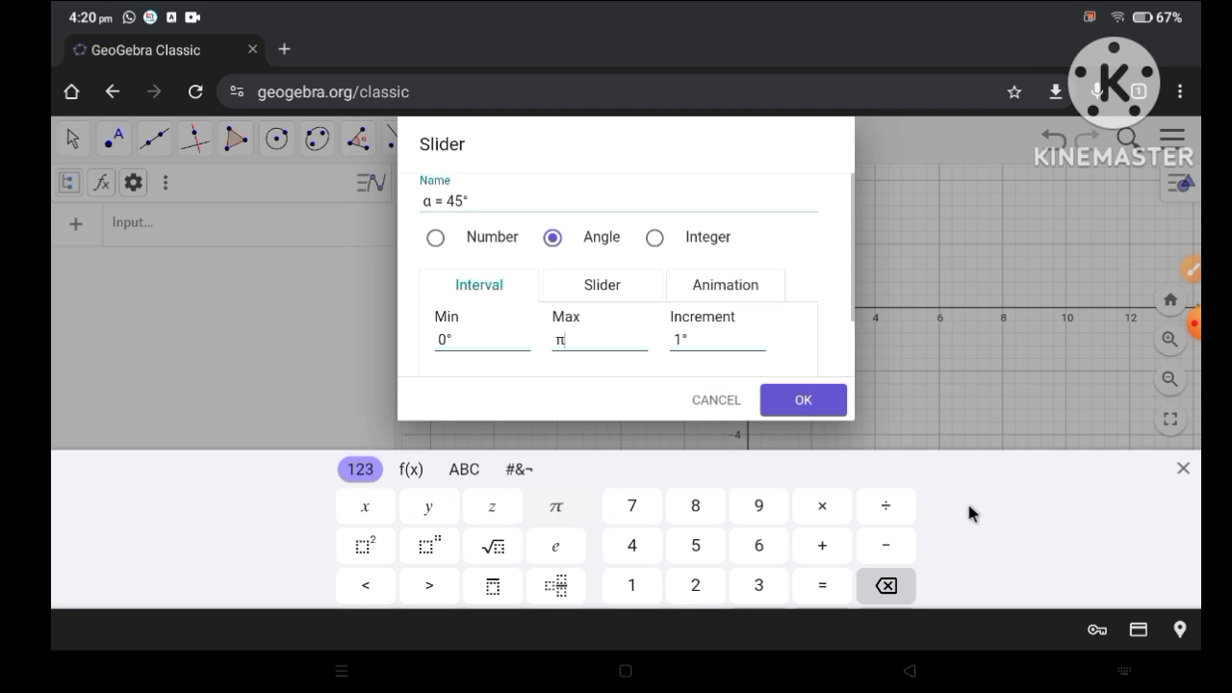
left_click(886, 506)
left_click(695, 585)
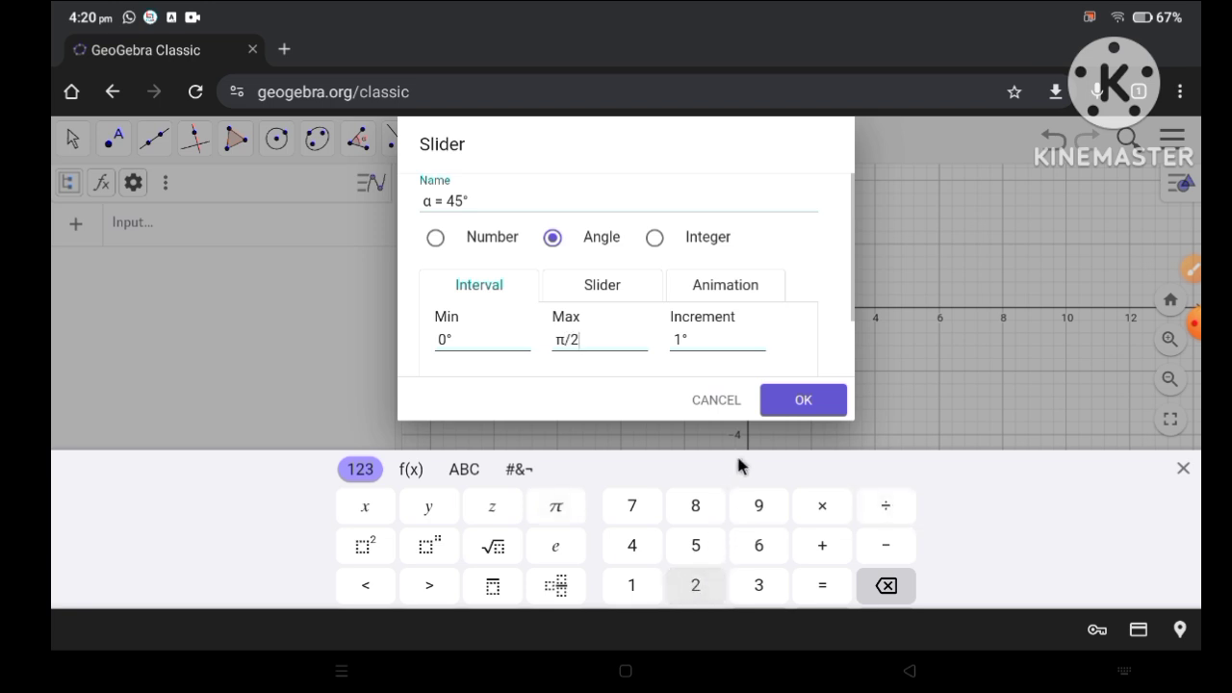
left_click(810, 397)
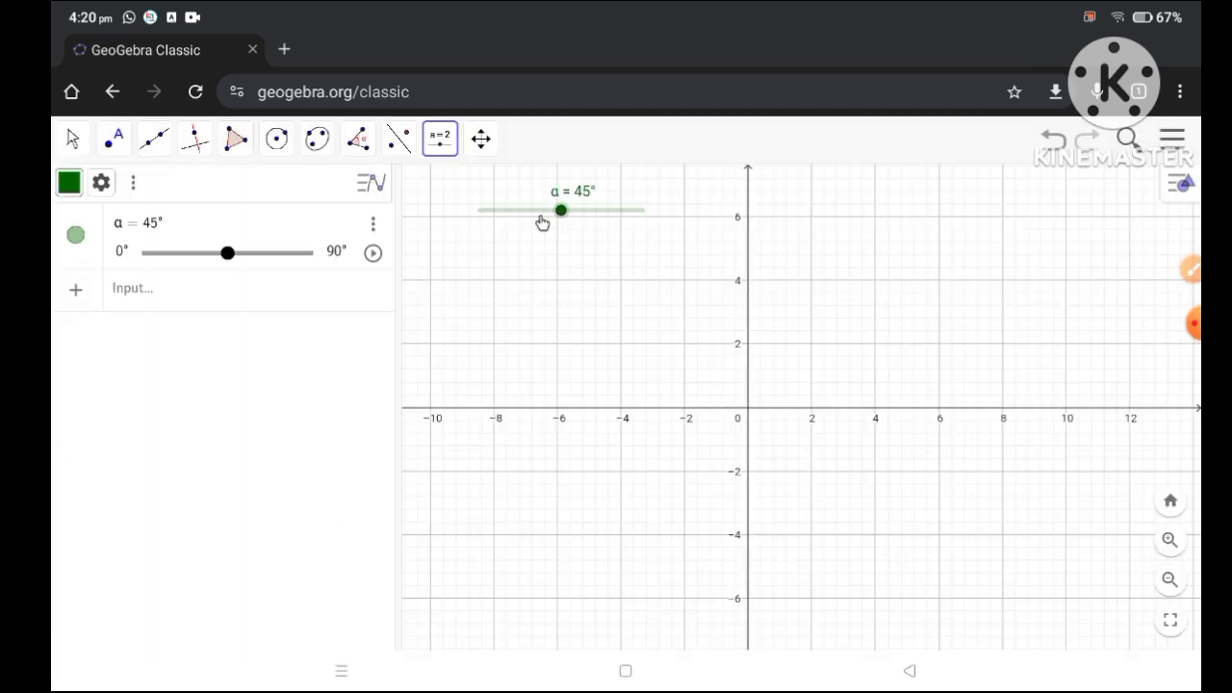
left_click_drag(562, 213, 518, 215)
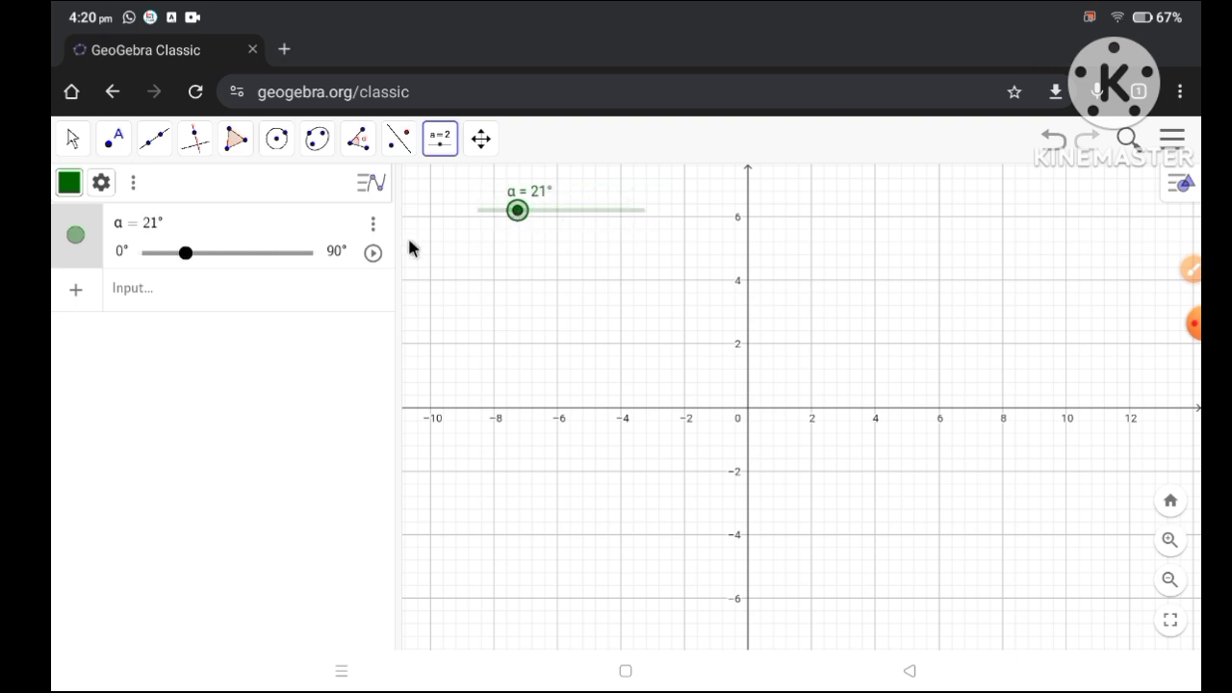
- Start a new number slider just below the α slider and name it "refractive index"
left_click(498, 247)
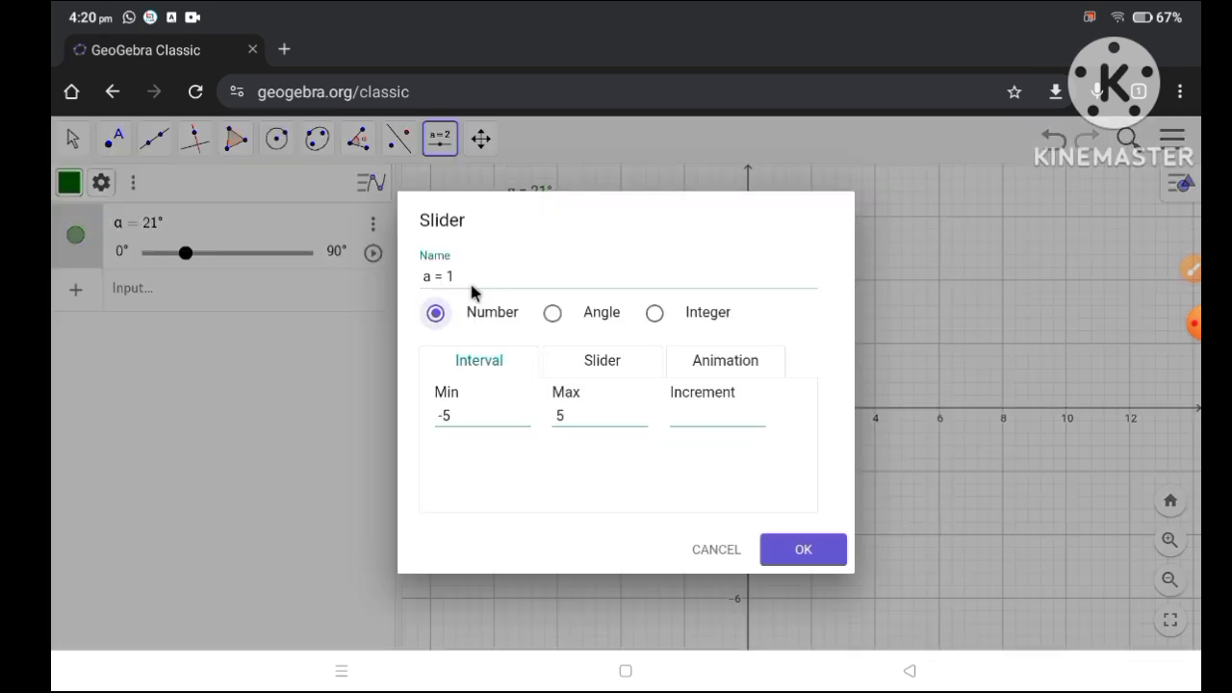
left_click(468, 275)
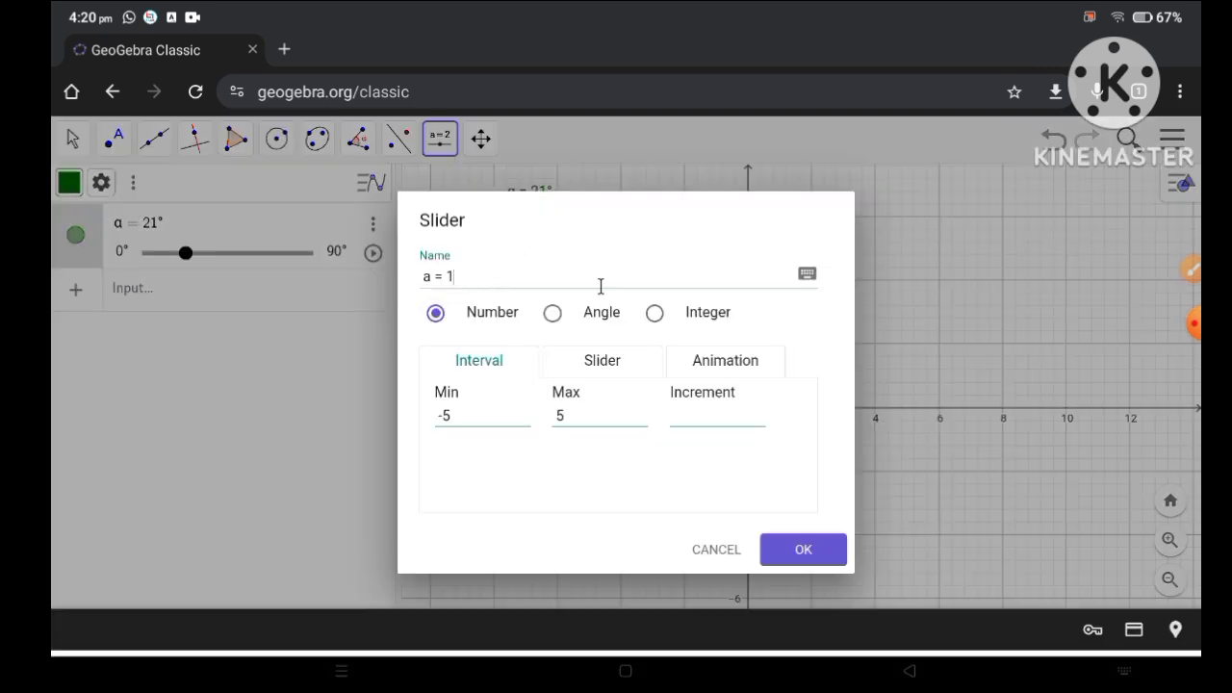
left_click(808, 276)
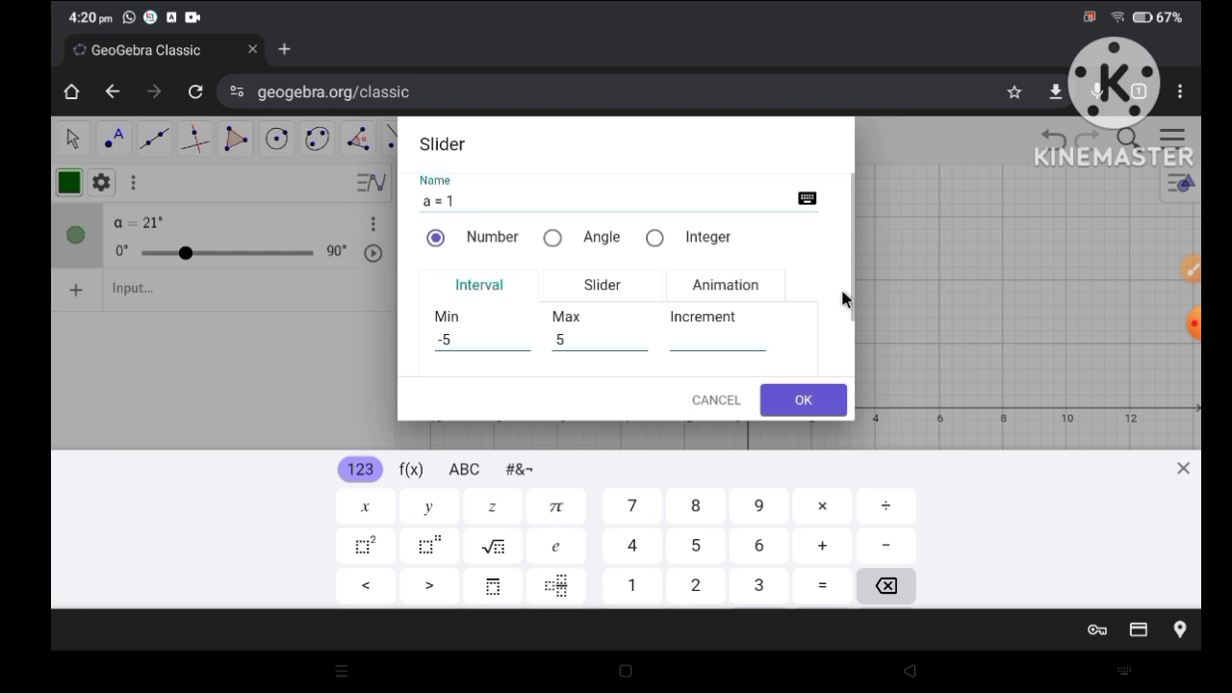
left_click(884, 585)
left_click(884, 585)
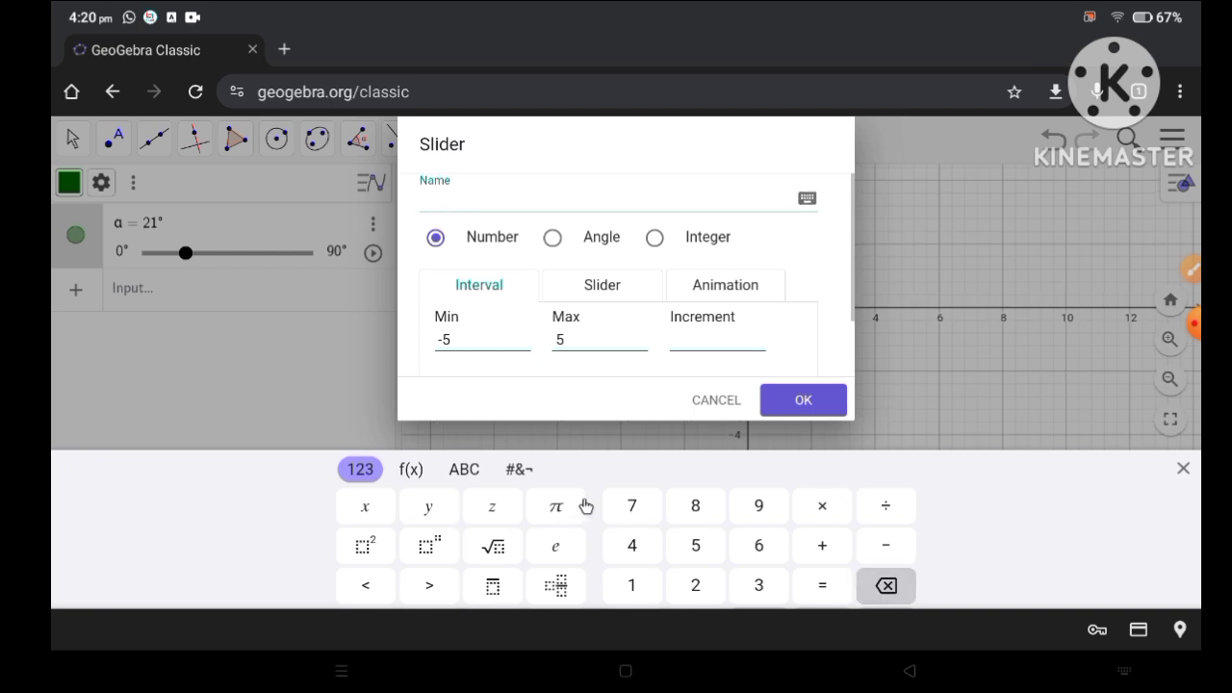
left_click(465, 470)
left_click(531, 508)
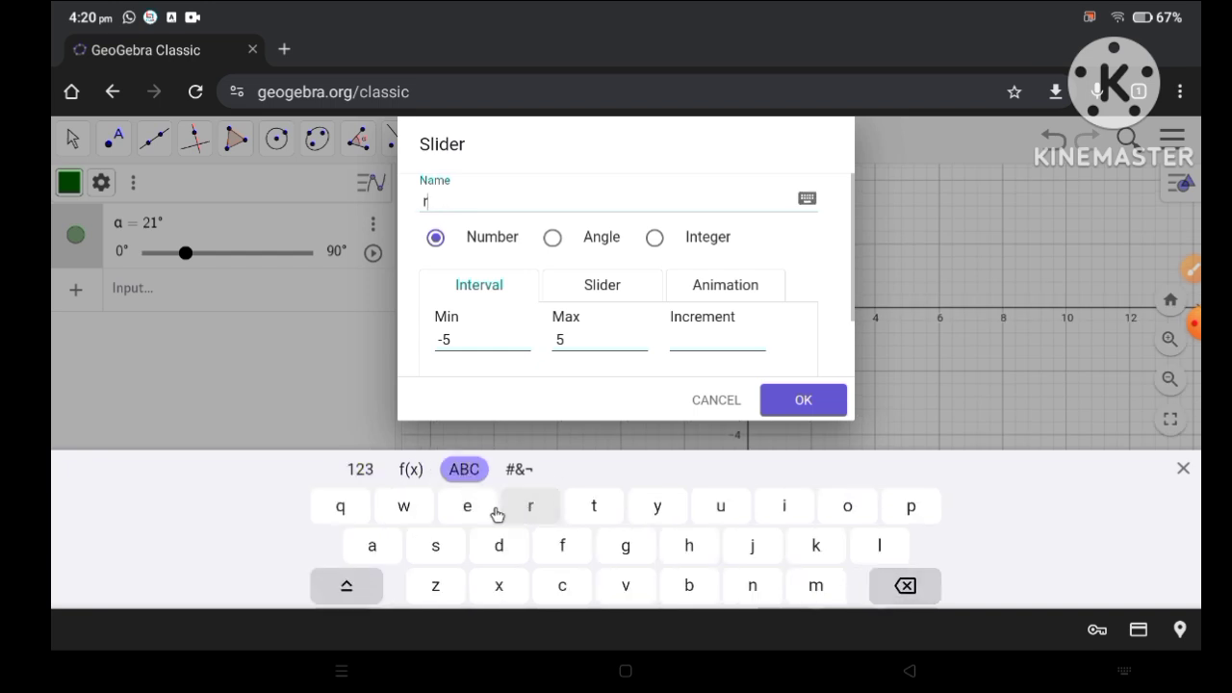
left_click(469, 507)
left_click(562, 546)
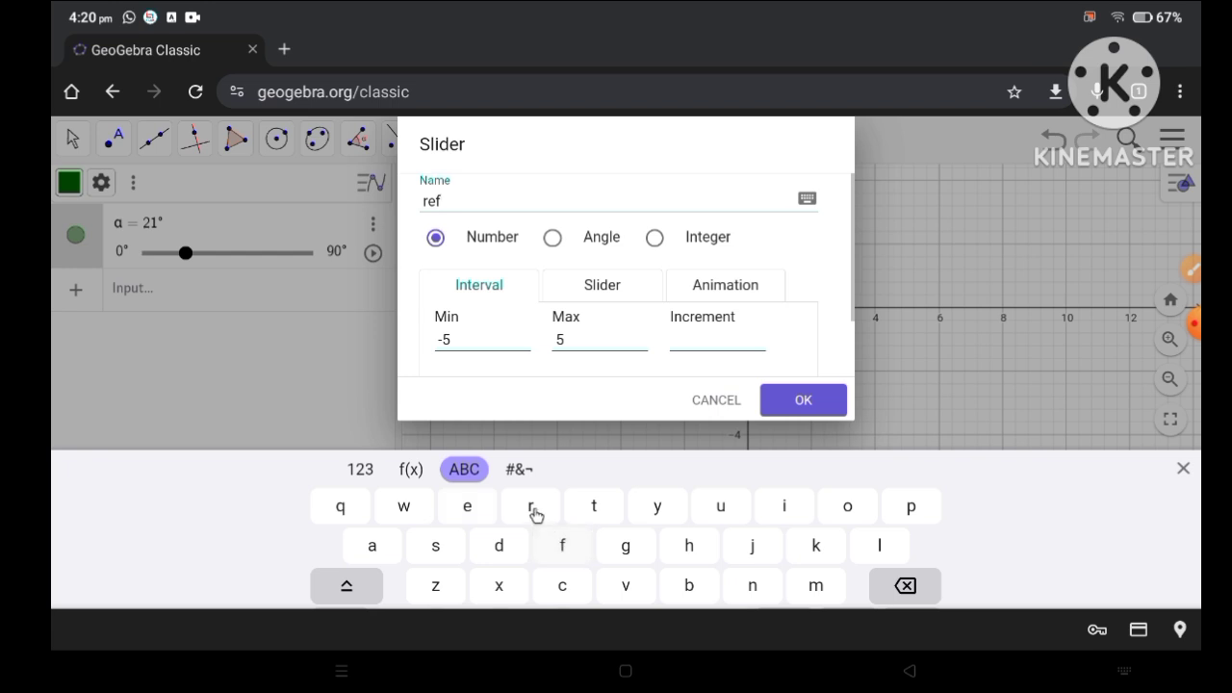
left_click(531, 507)
left_click(373, 546)
left_click(562, 585)
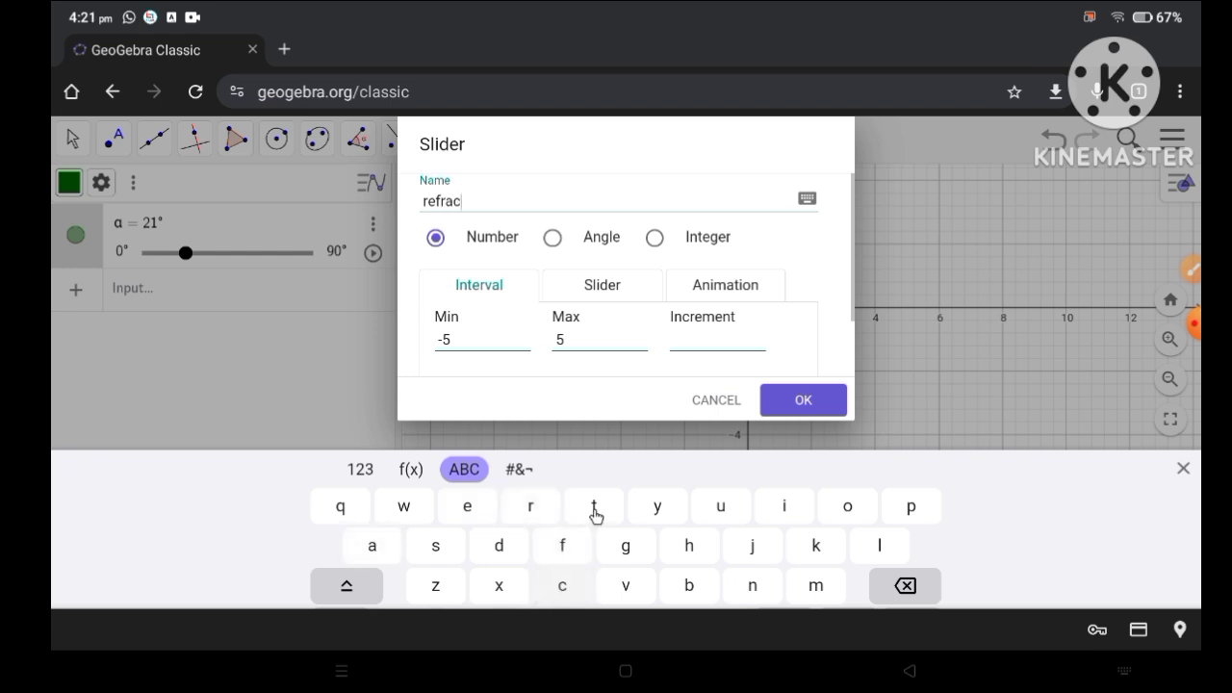
left_click(594, 507)
left_click(785, 506)
left_click(626, 585)
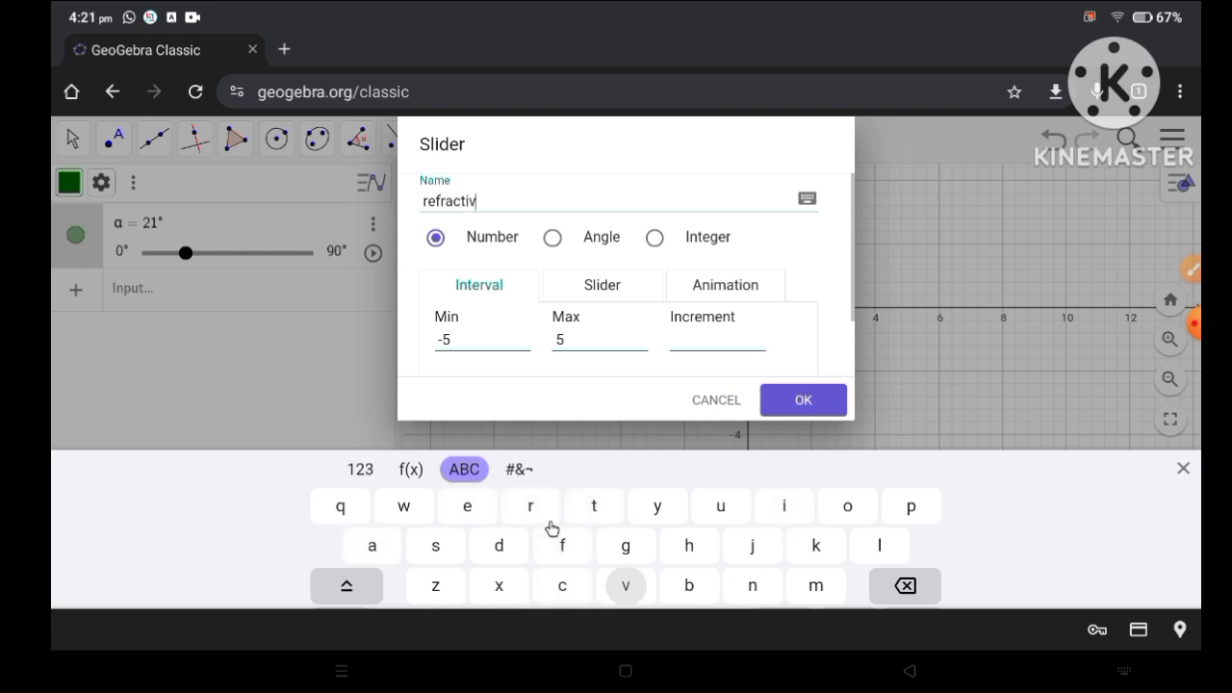
left_click(489, 517)
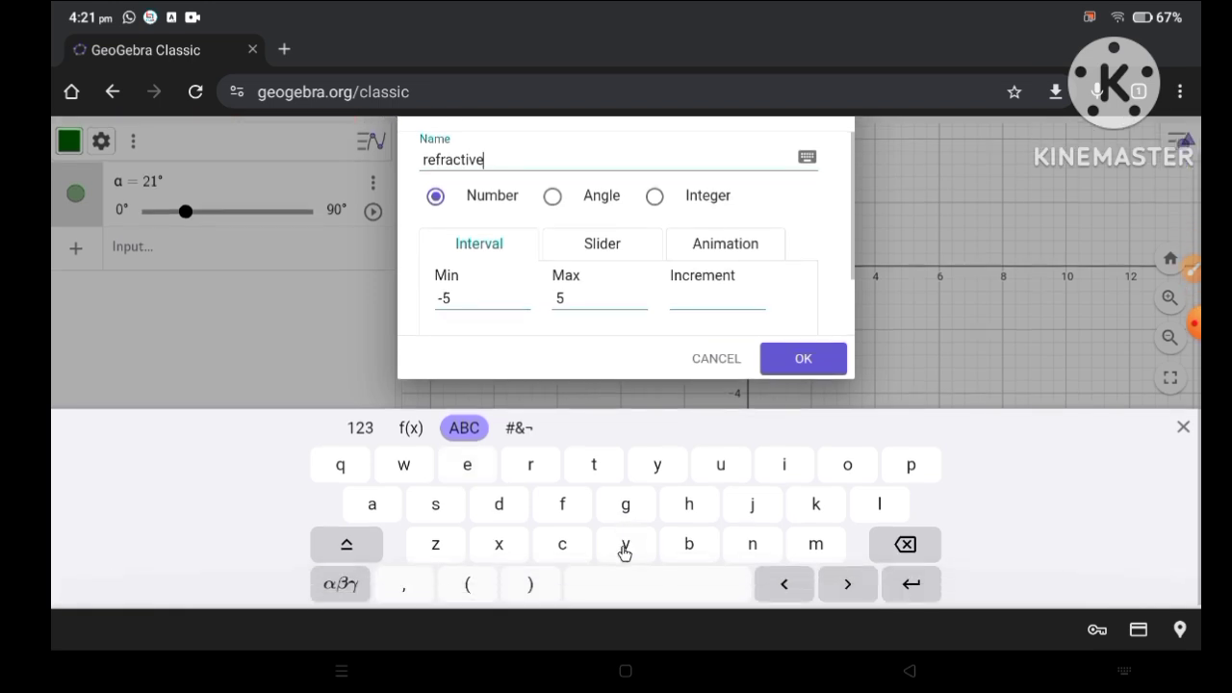
left_click(611, 589)
left_click(785, 465)
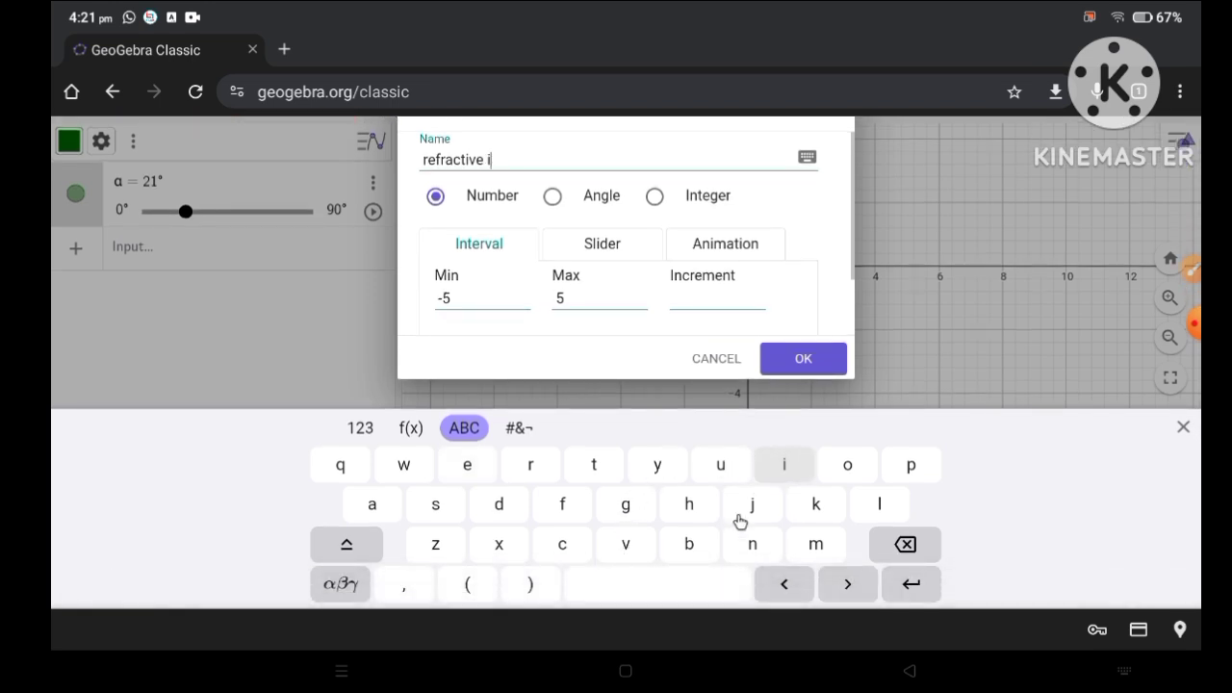
left_click(753, 545)
left_click(498, 503)
left_click(469, 464)
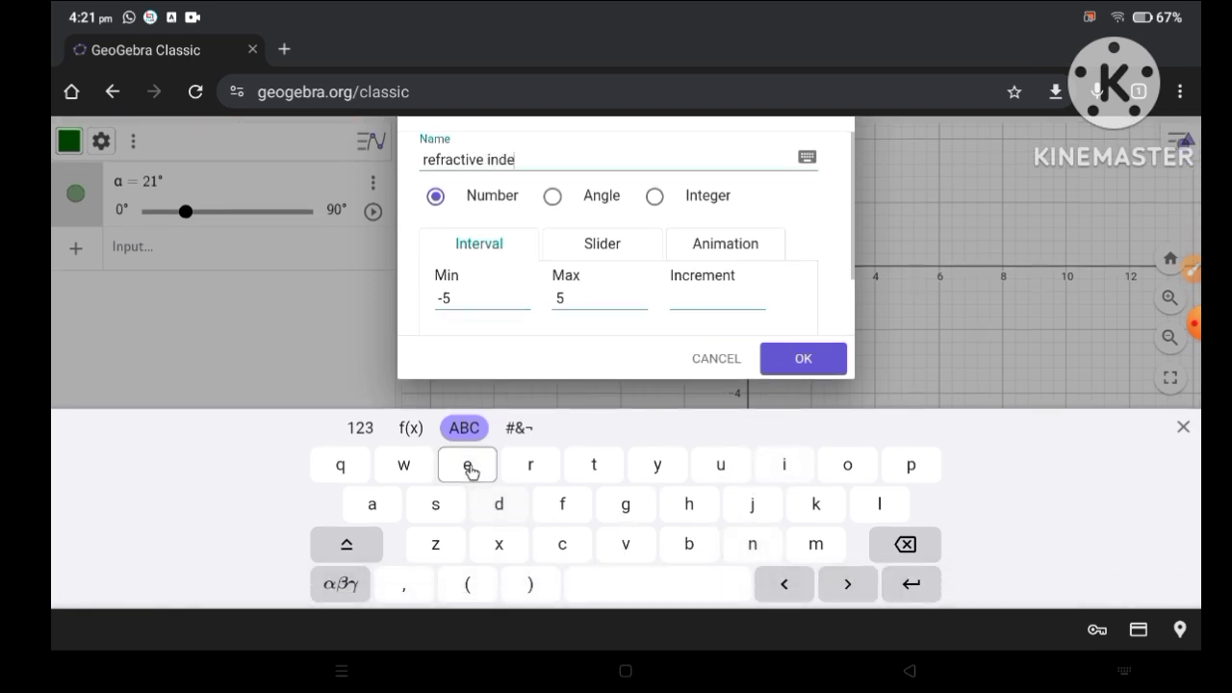
left_click(497, 545)
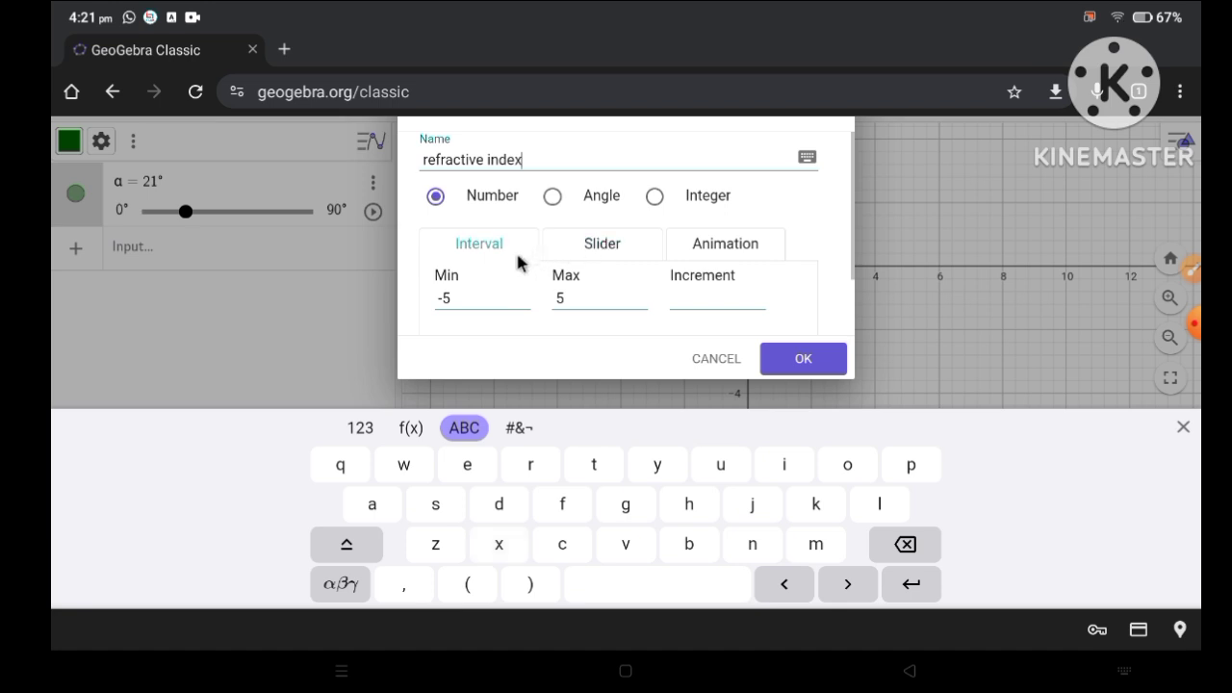
left_click(464, 301)
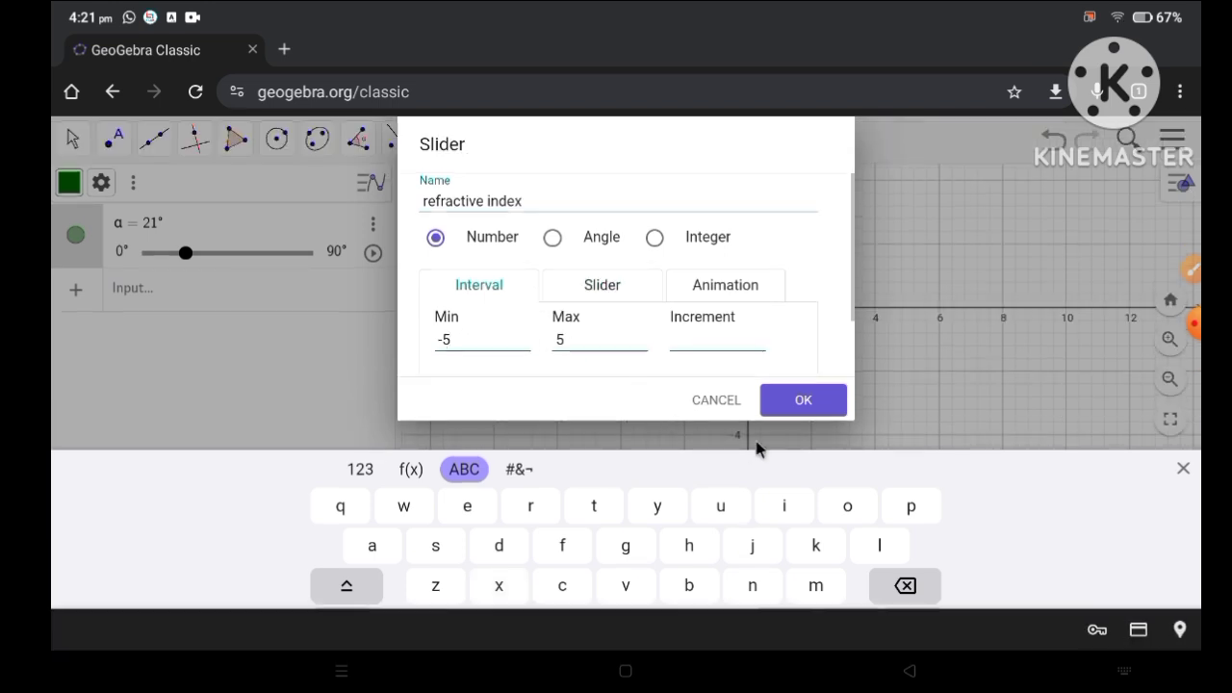
left_click(905, 585)
left_click(905, 586)
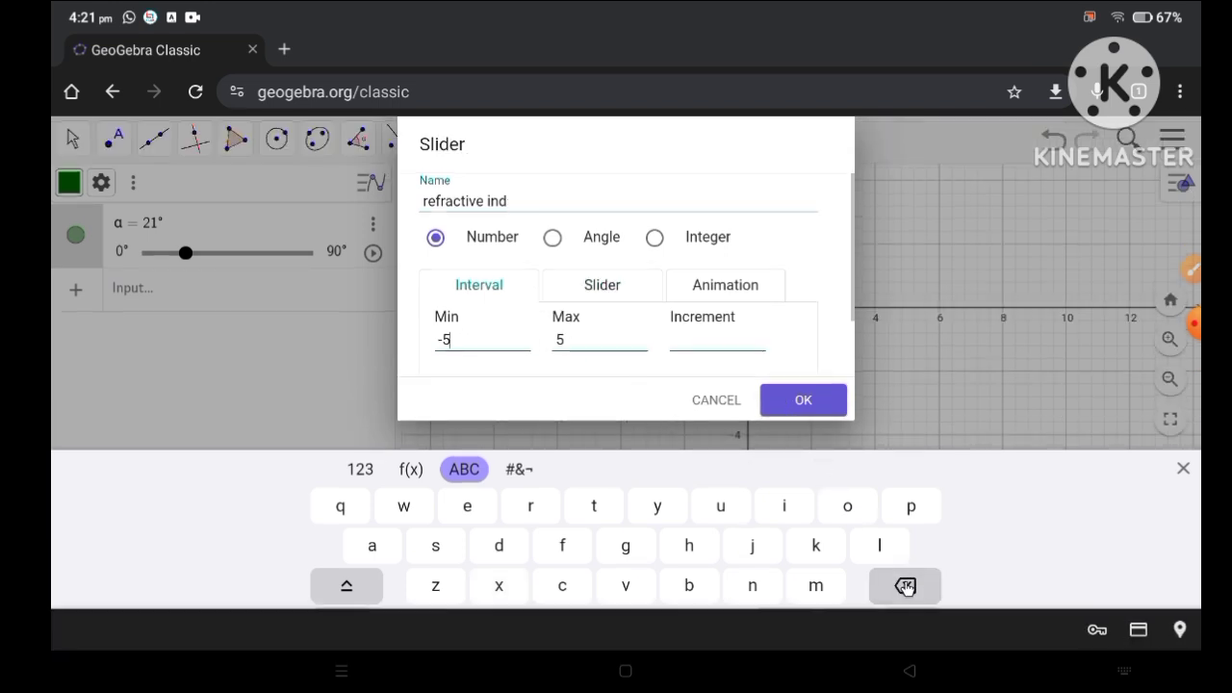
left_click(468, 506)
left_click(499, 586)
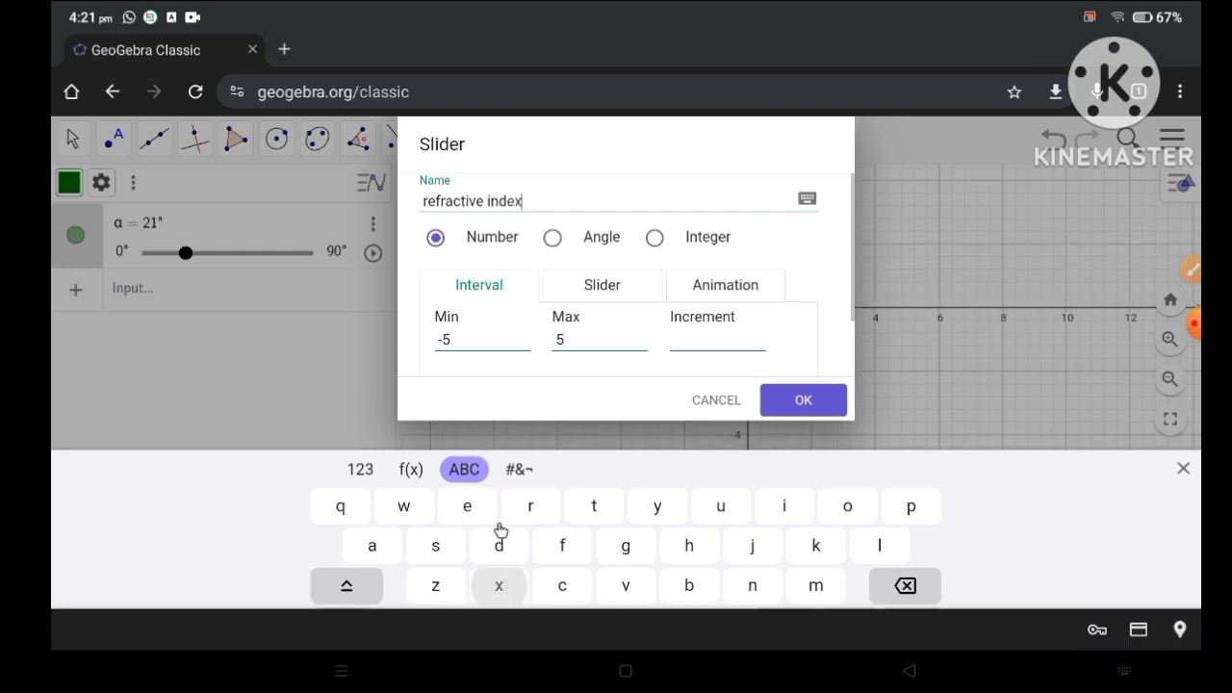
- Set the minimum of the refractive index slider to 1
left_click(479, 339)
left_click(905, 585)
left_click(904, 585)
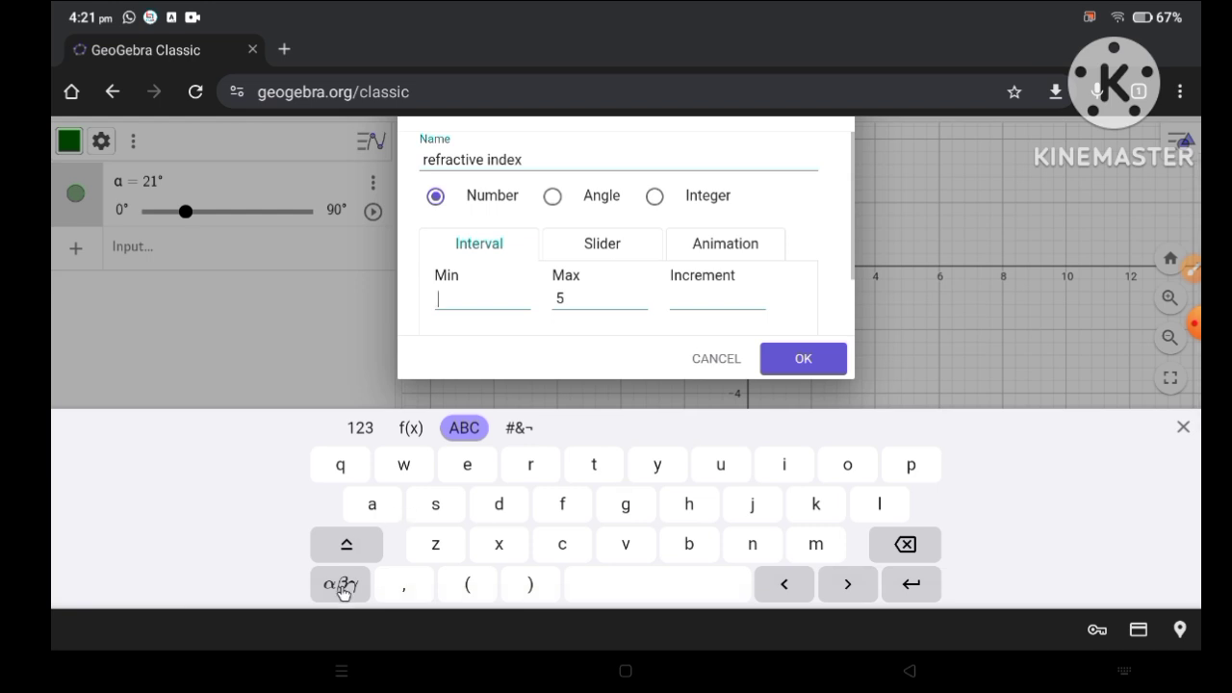
left_click(361, 430)
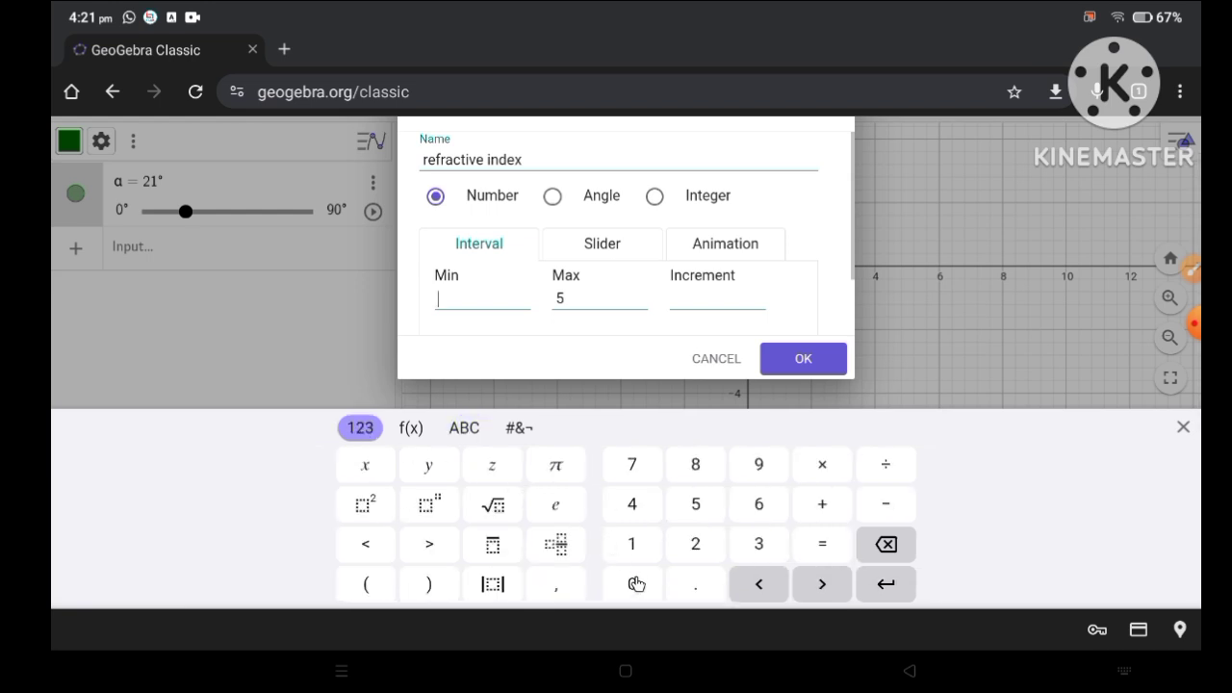
left_click(630, 544)
left_click(580, 297)
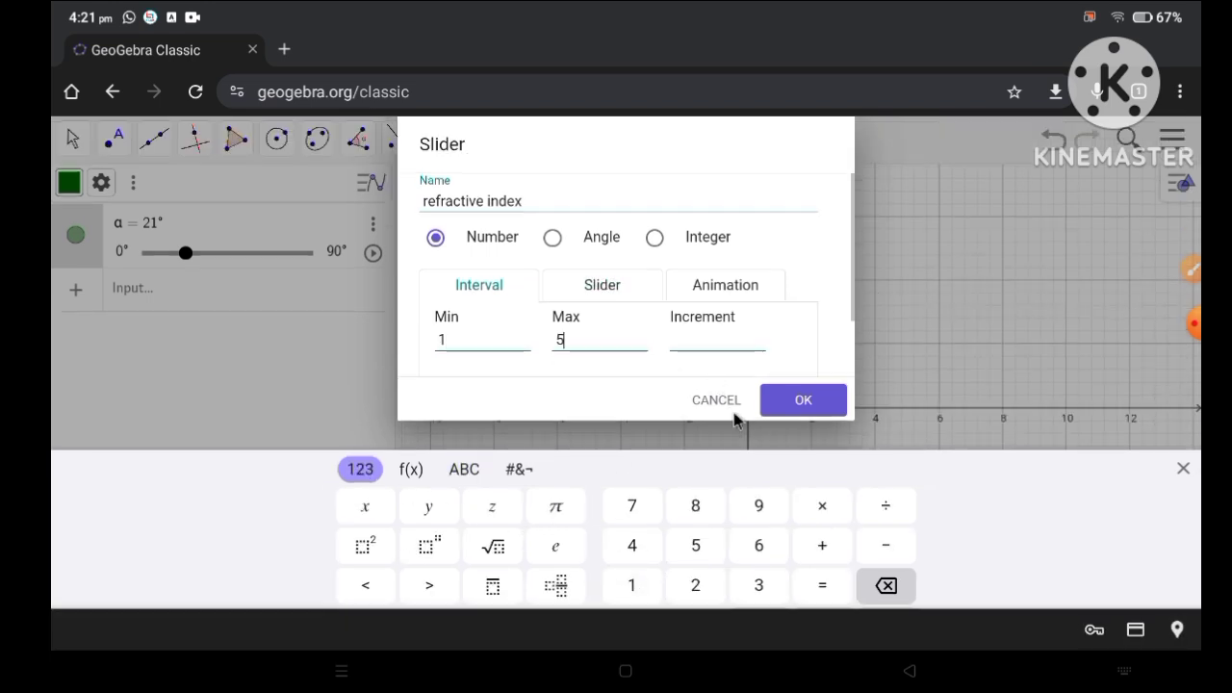
left_click(886, 586)
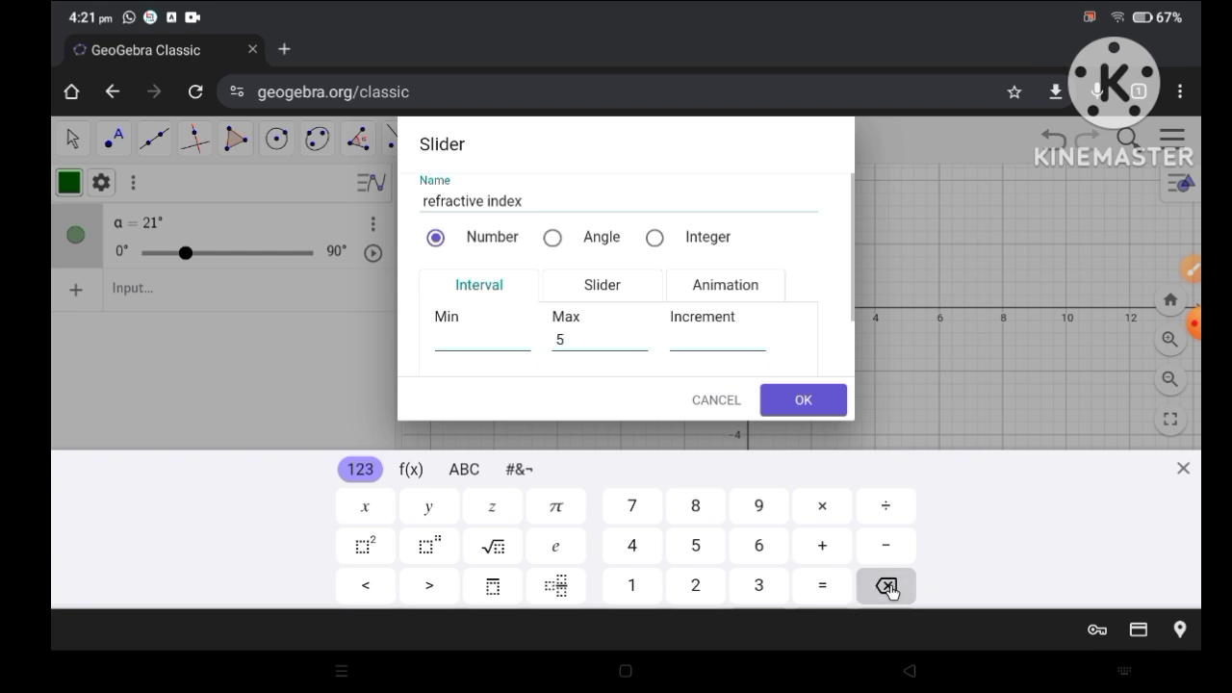
left_click(453, 337)
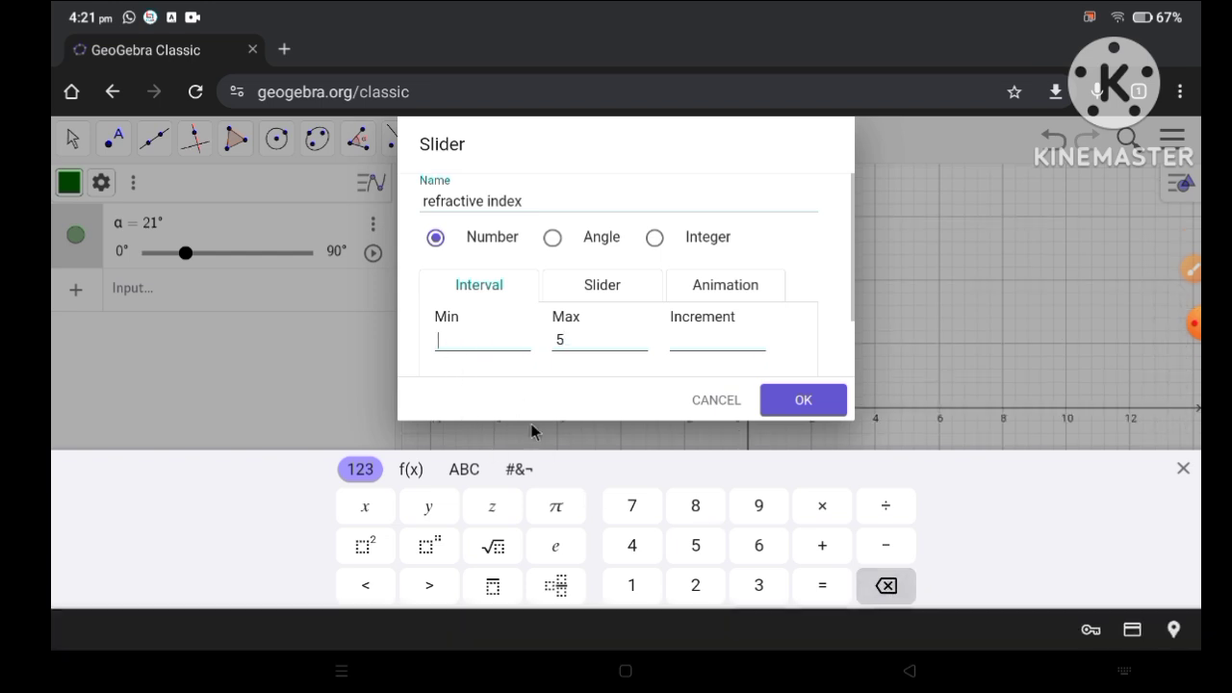
left_click(632, 585)
- Create the refractive index slider with a maximum of 3 and align its start beneath the α slider
left_click(582, 339)
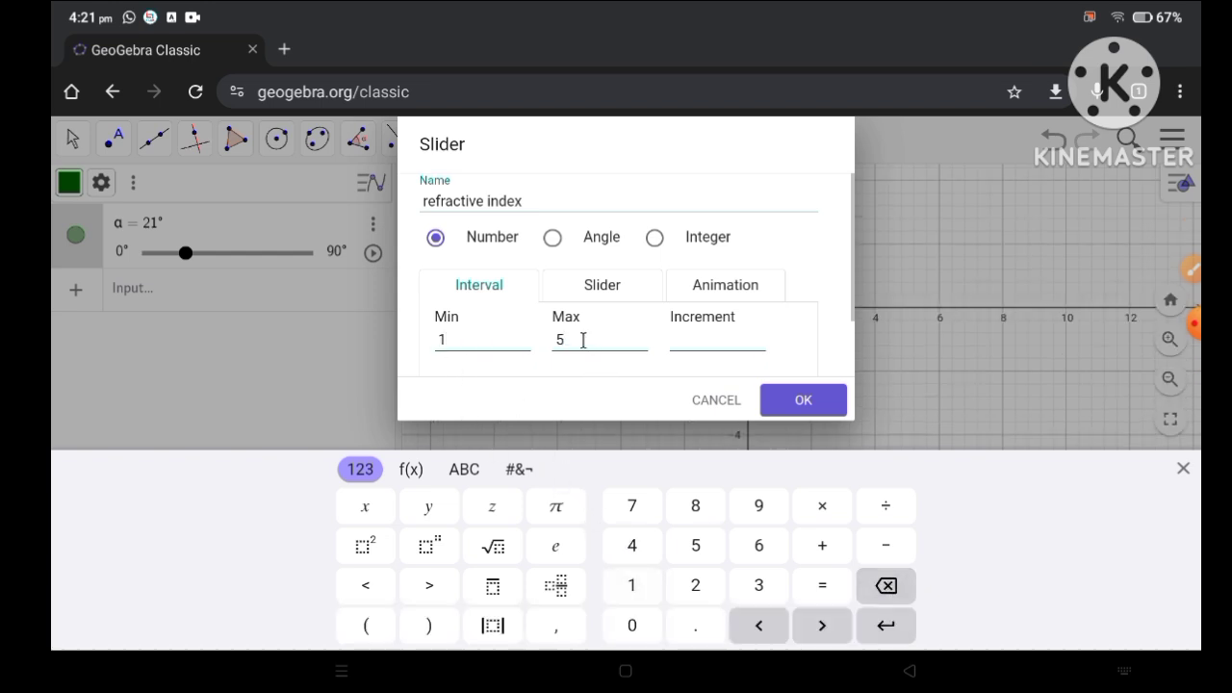
left_click(886, 586)
left_click(760, 586)
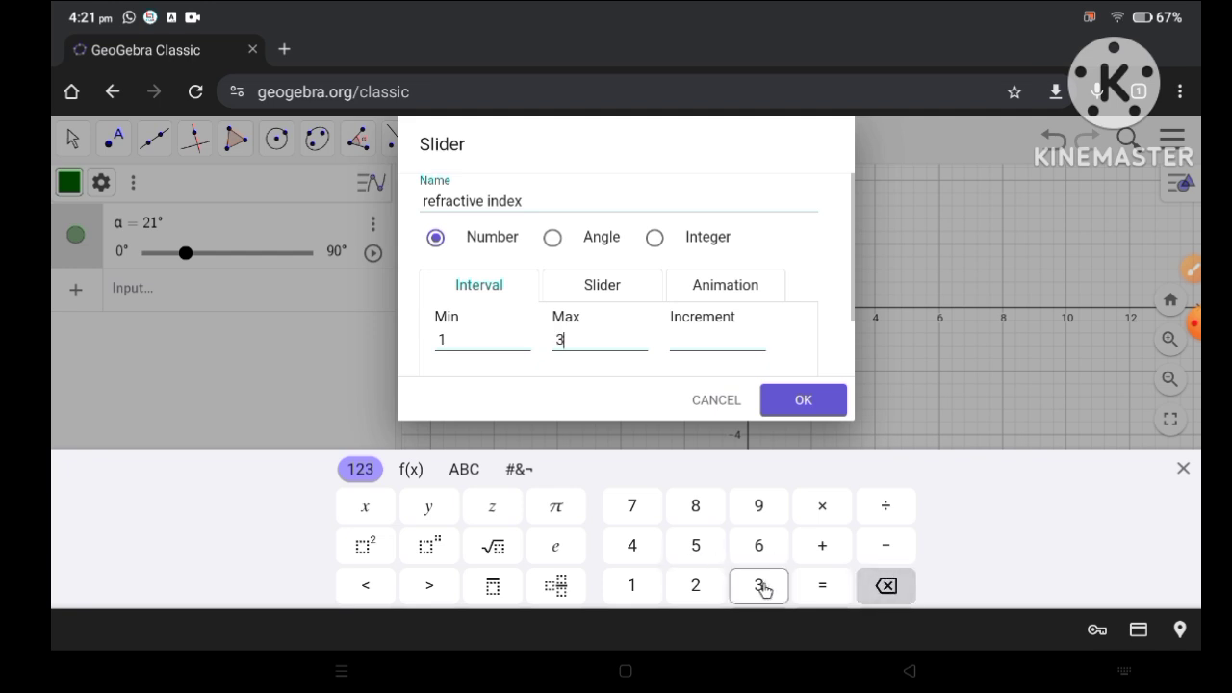
left_click(791, 405)
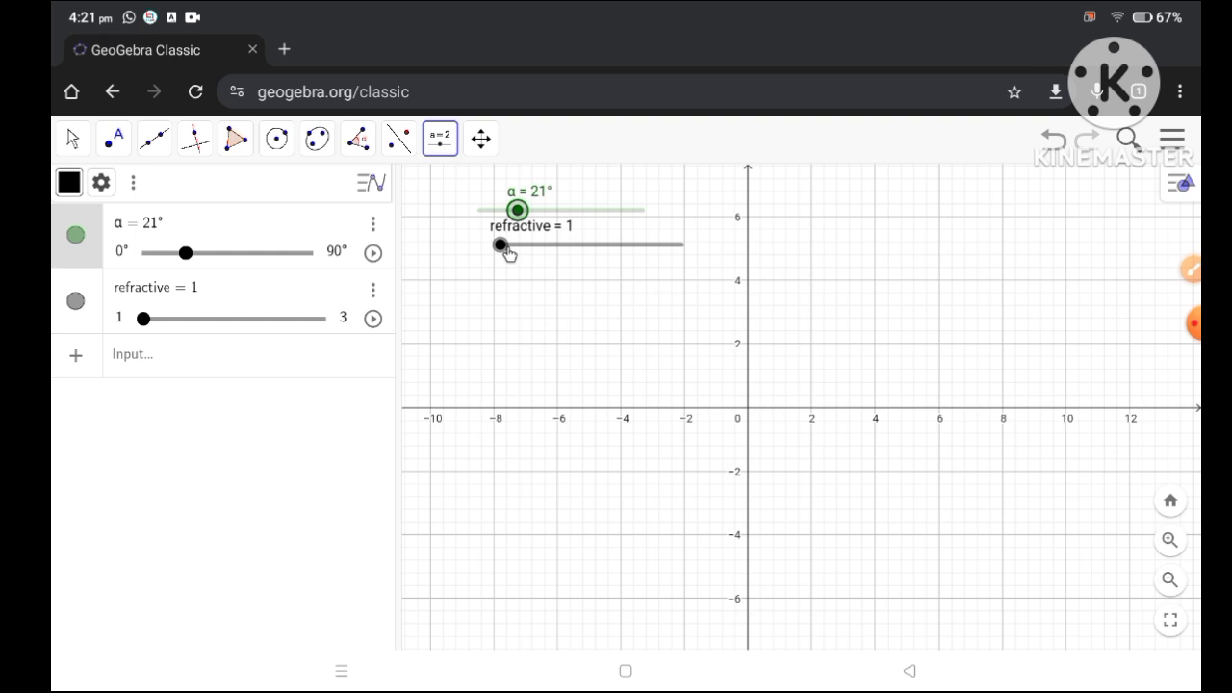
mouse_move(501, 248)
left_mouse_down()
mouse_move(680, 260)
mouse_move(483, 252)
left_mouse_up()
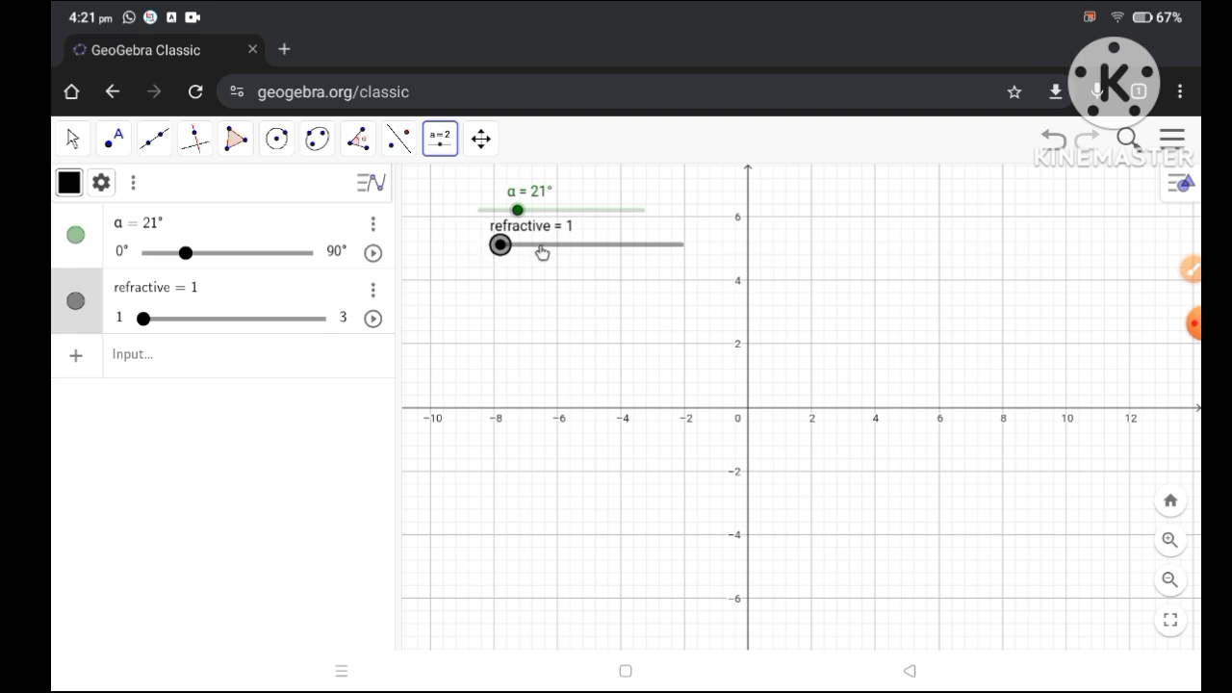
left_click_drag(542, 252, 529, 252)
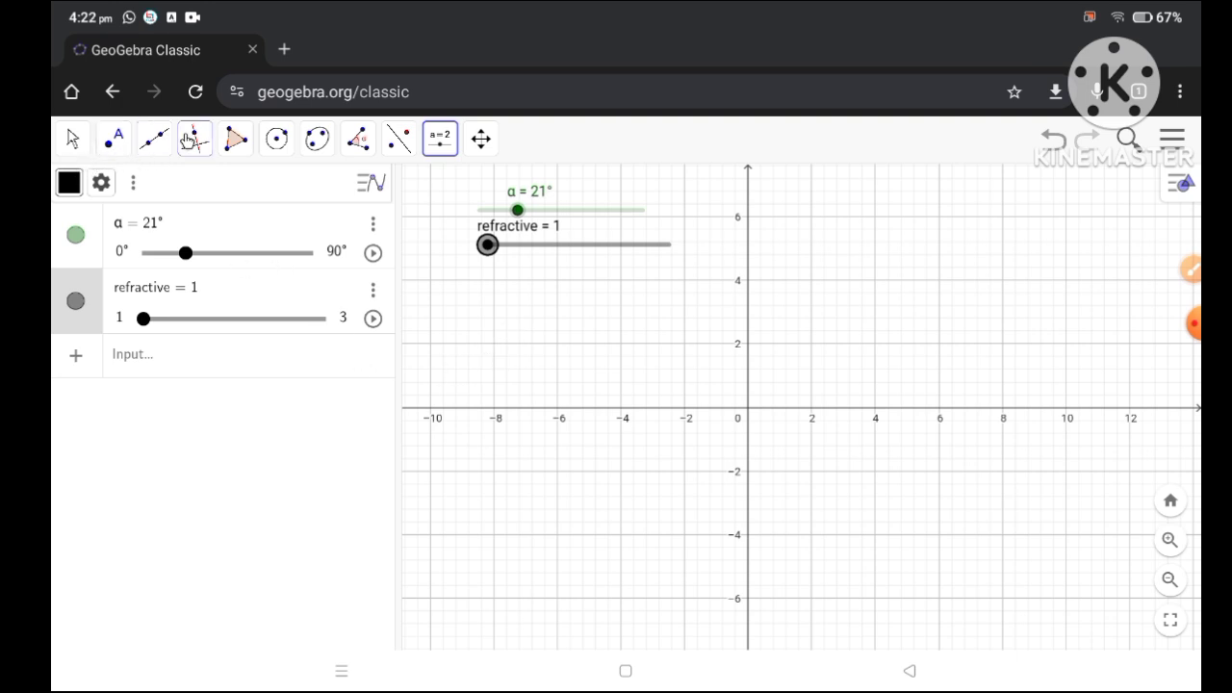
- Draw a line along the x-axis through points at (-6, 0) and (6, 0)
left_click(154, 140)
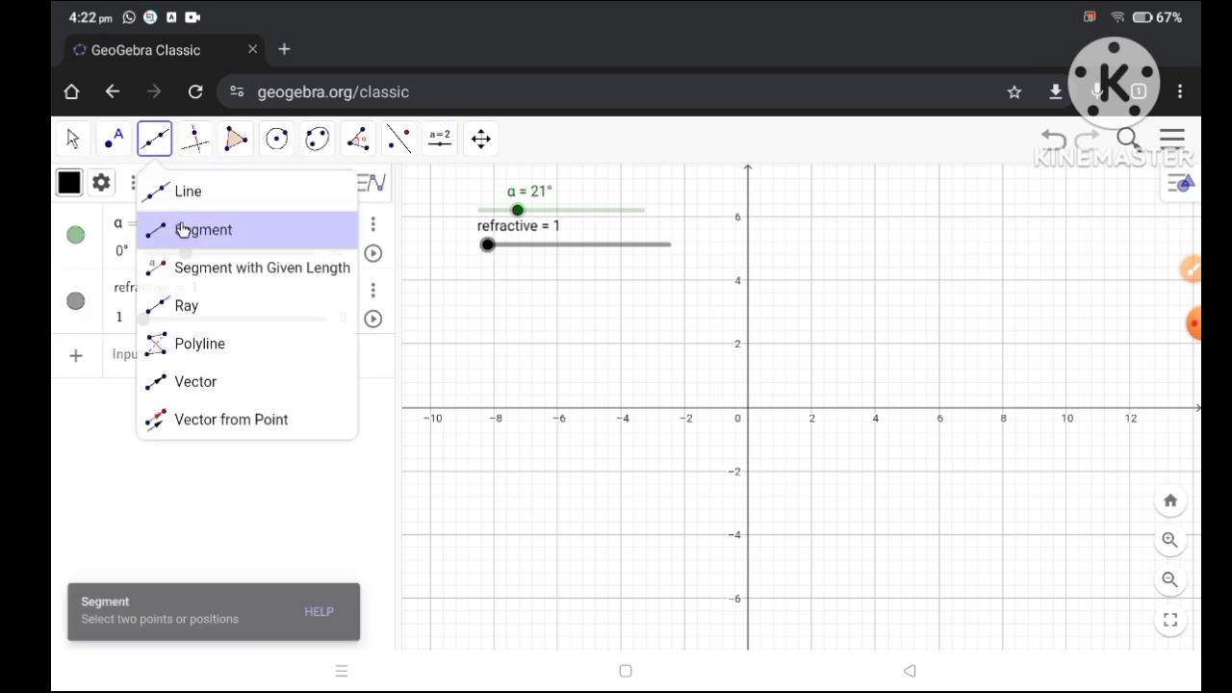
left_click(187, 191)
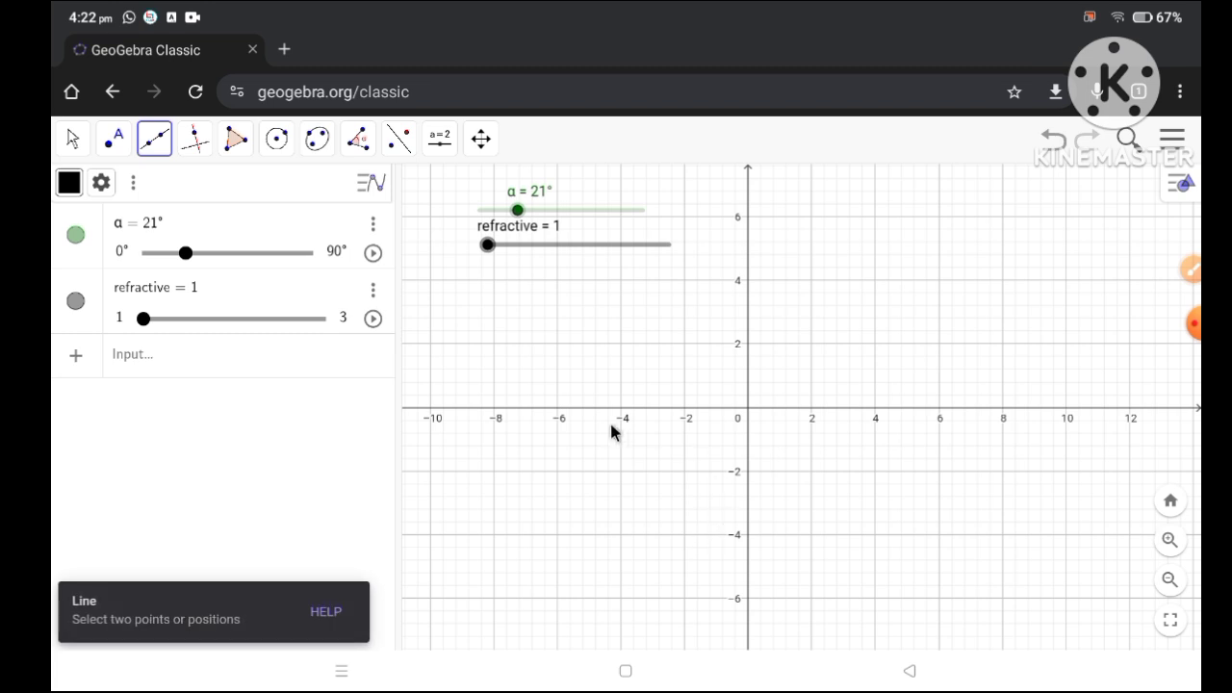
left_click(559, 410)
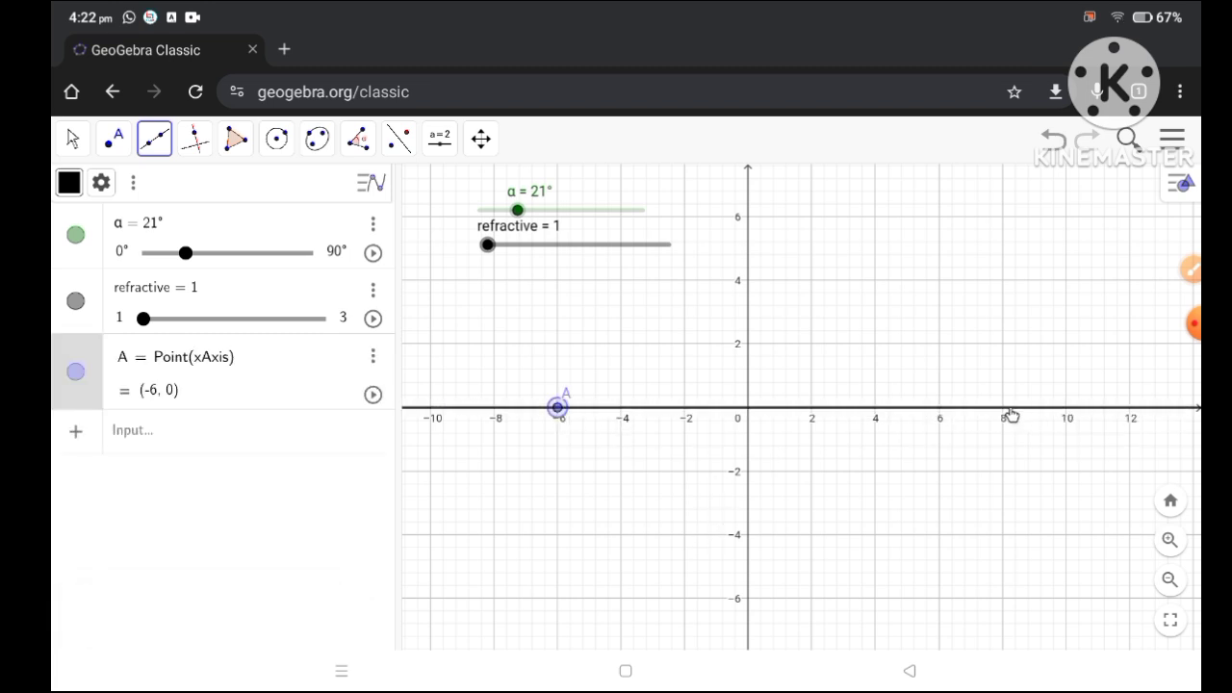
left_click(941, 408)
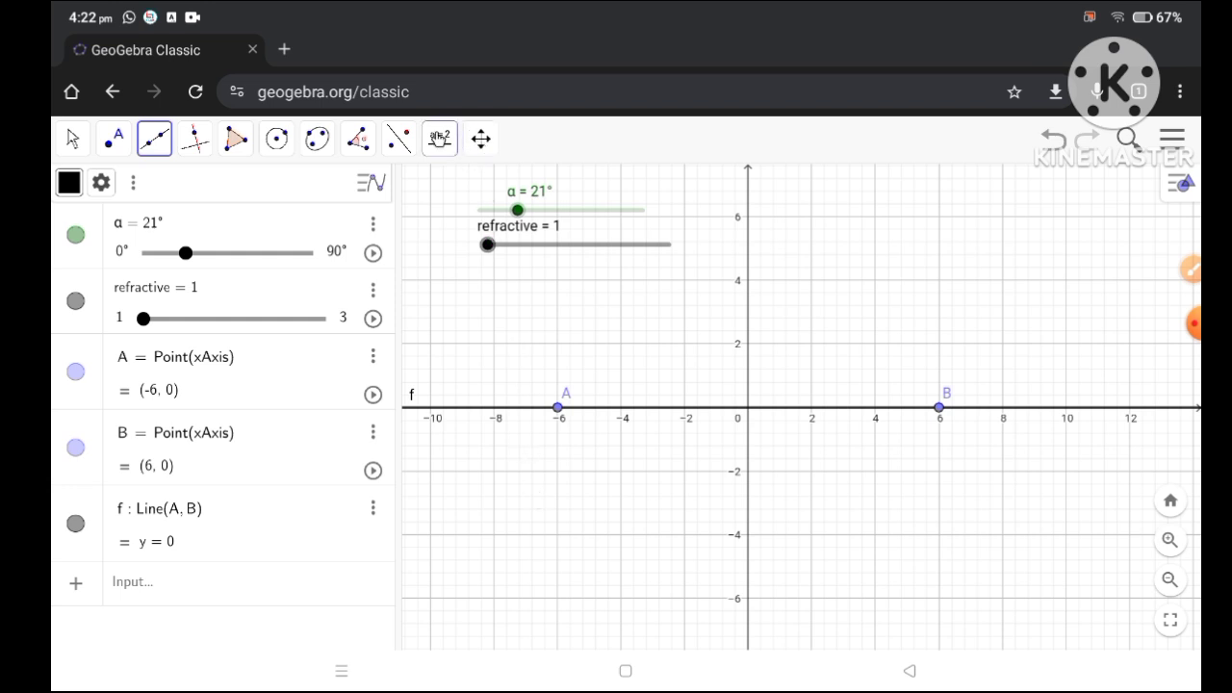
- Add the text label "air" above the boundary line, at about (-8, 3) below the sliders
left_click(438, 138)
left_click(446, 231)
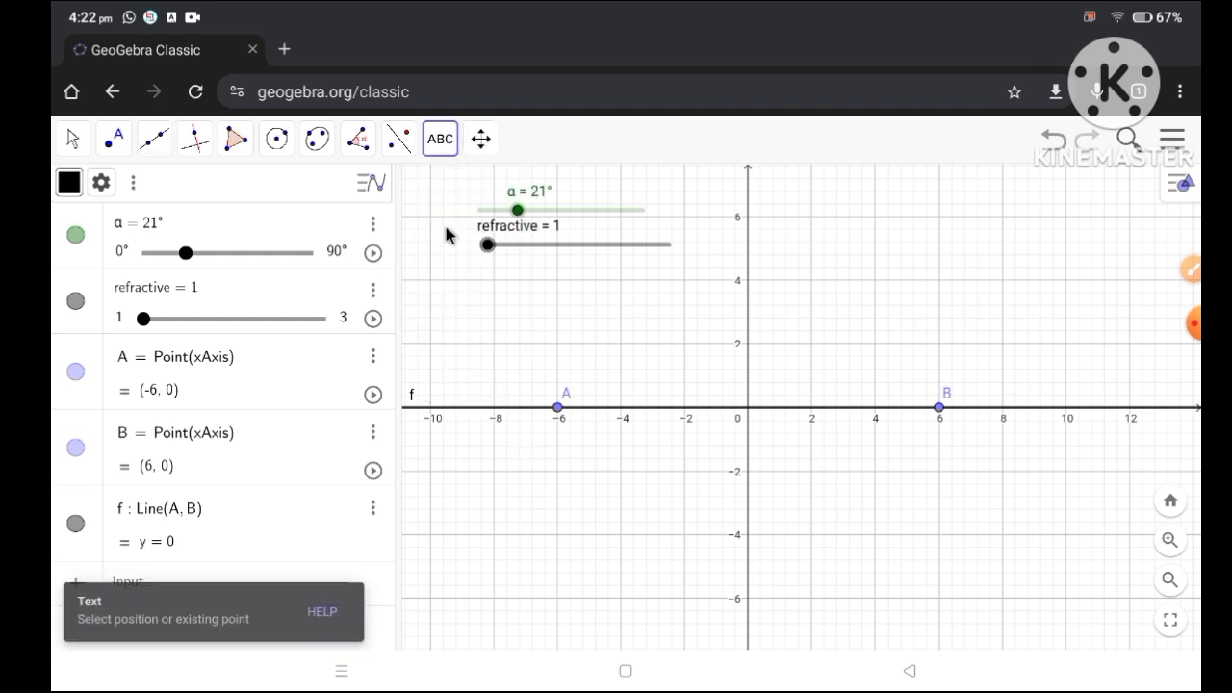
left_click(500, 315)
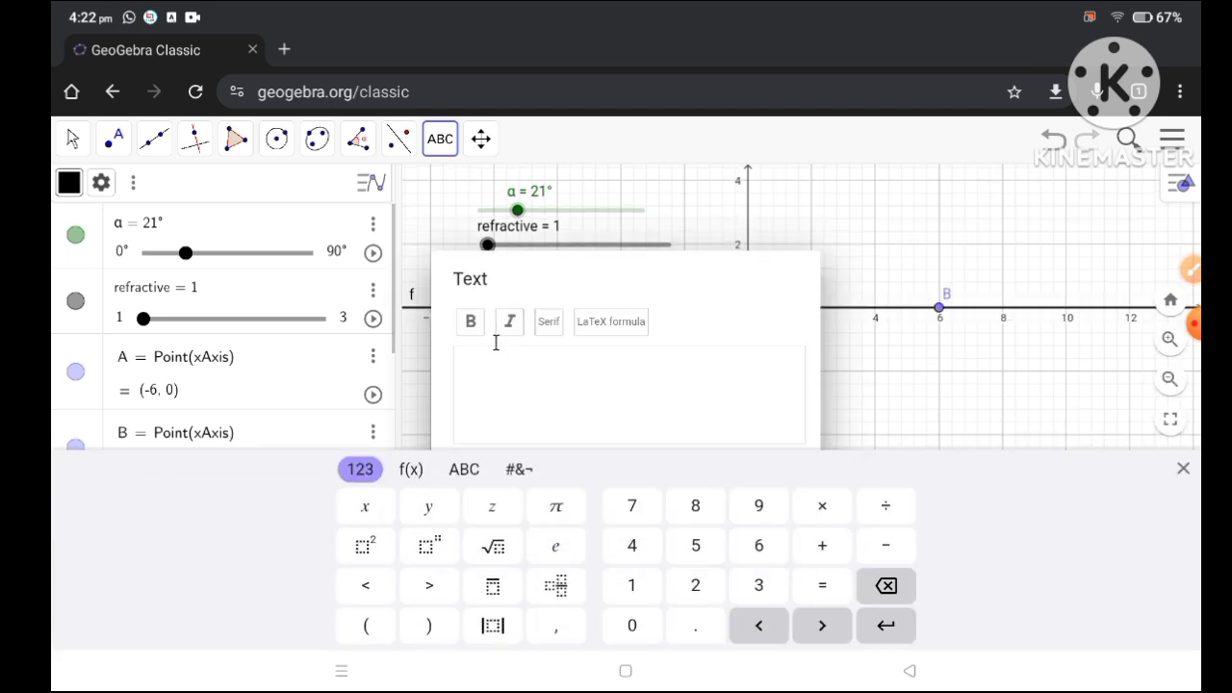
left_click(482, 362)
left_click(464, 469)
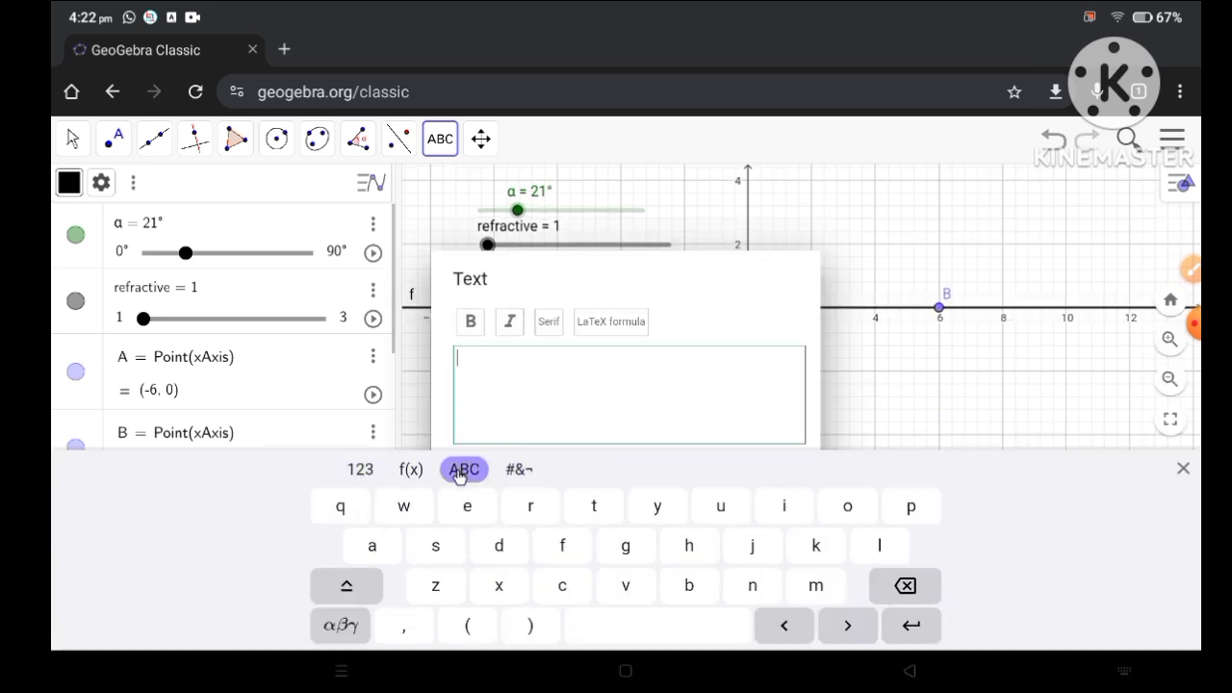
left_click(370, 549)
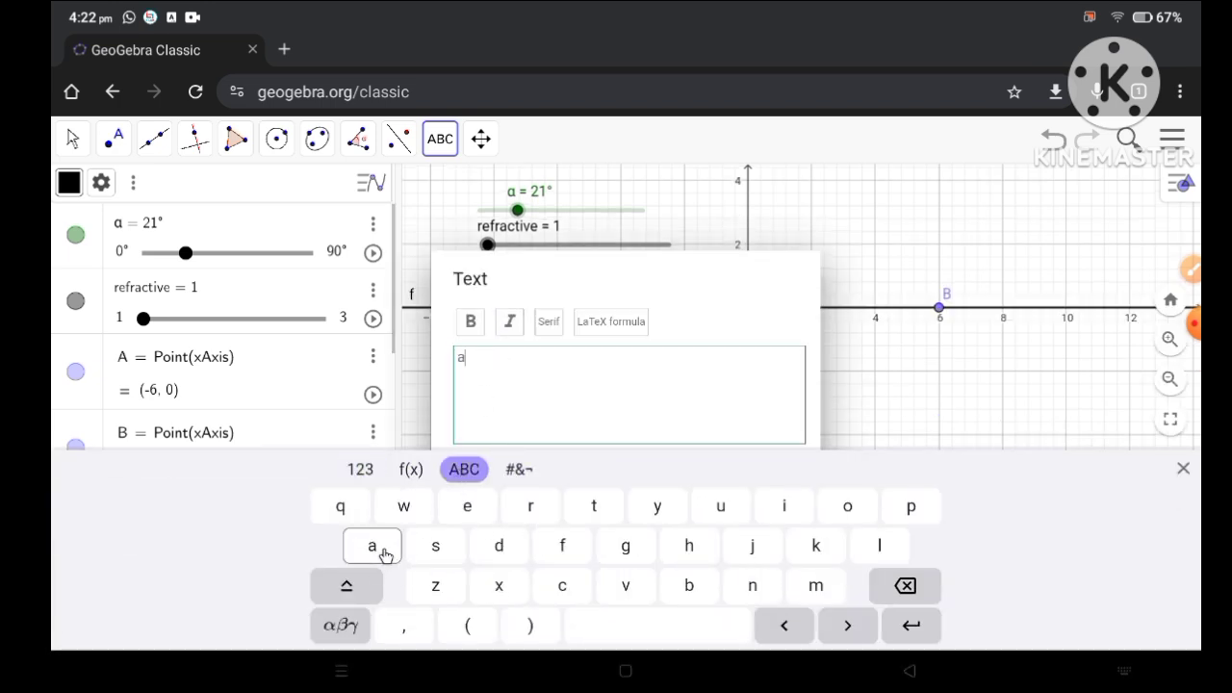
left_click(782, 510)
left_click(532, 507)
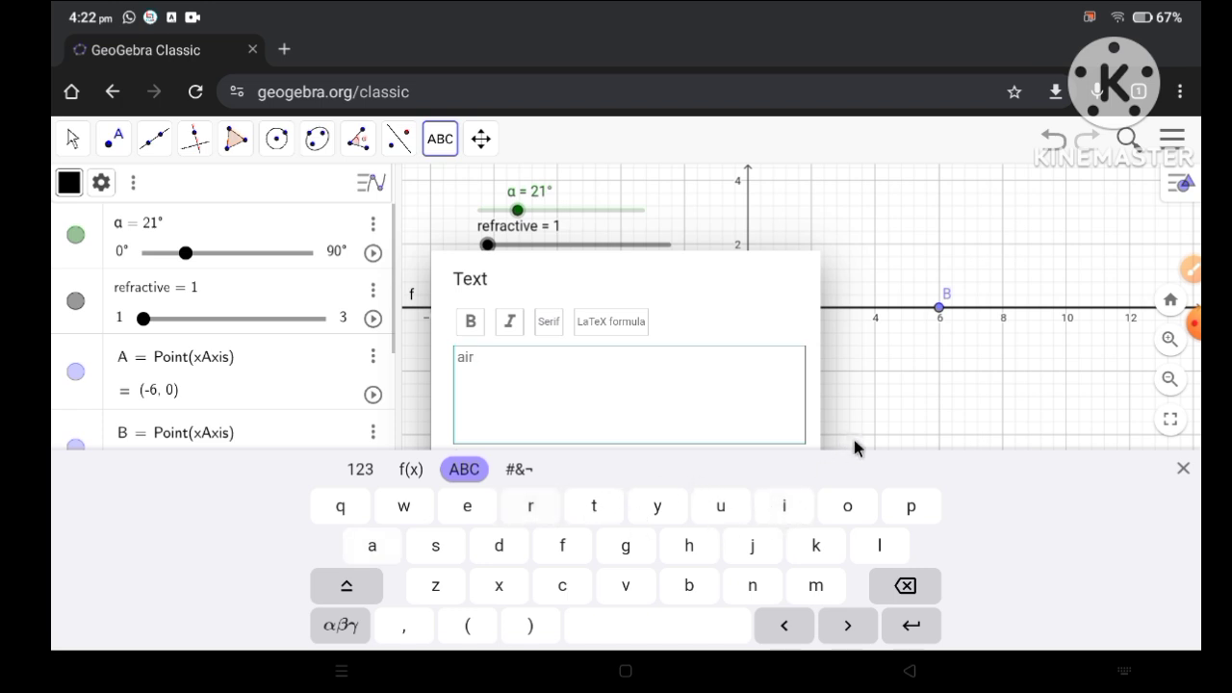
left_click(1183, 468)
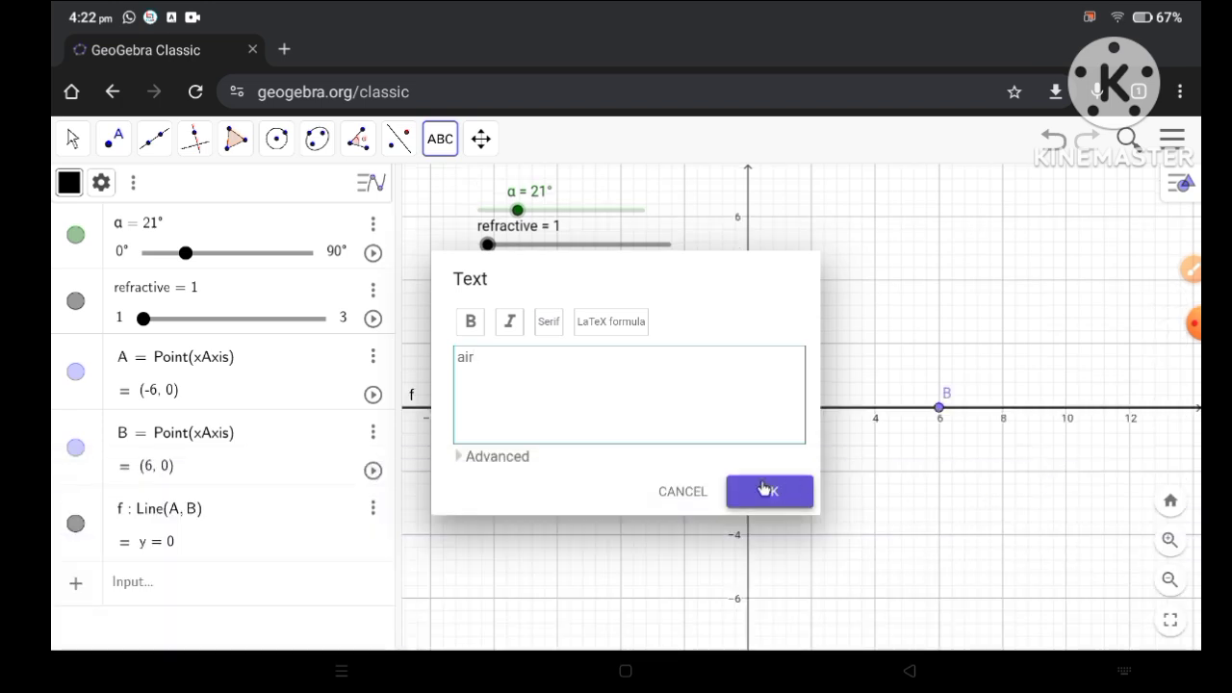
left_click(767, 494)
- Add the text label "medium" below the boundary line, at about (-7.5, -2.5) beneath the "air" label
left_click(510, 489)
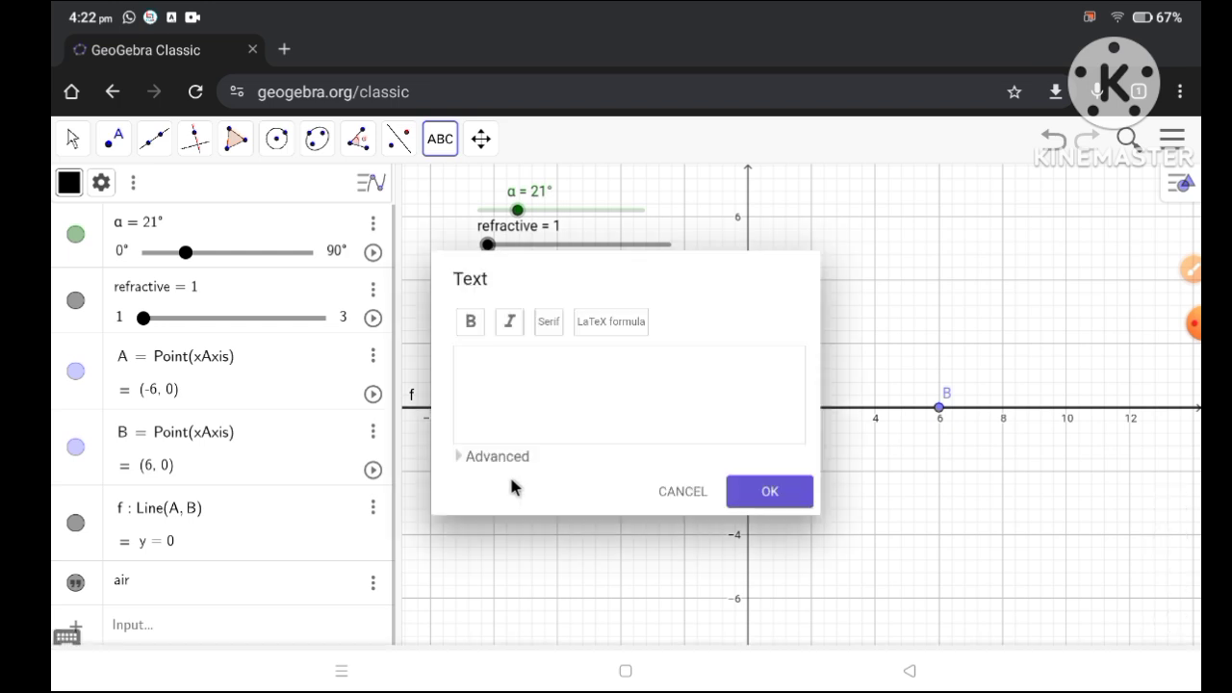
left_click(588, 363)
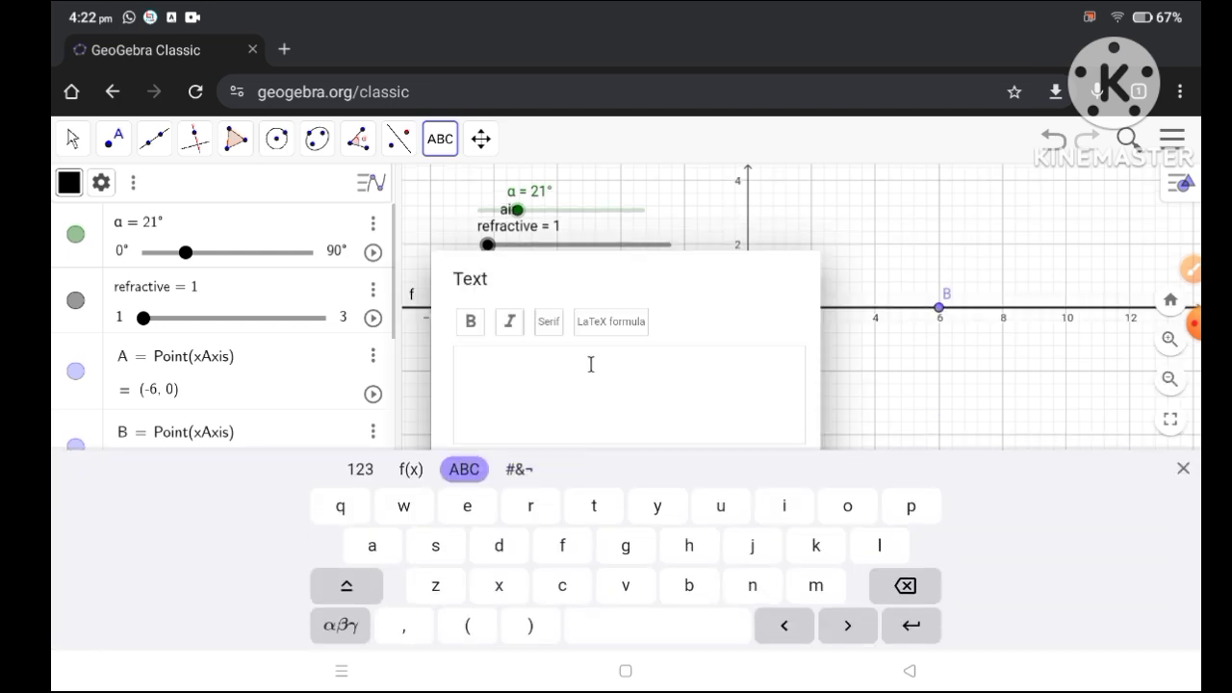
left_click(813, 587)
left_click(467, 507)
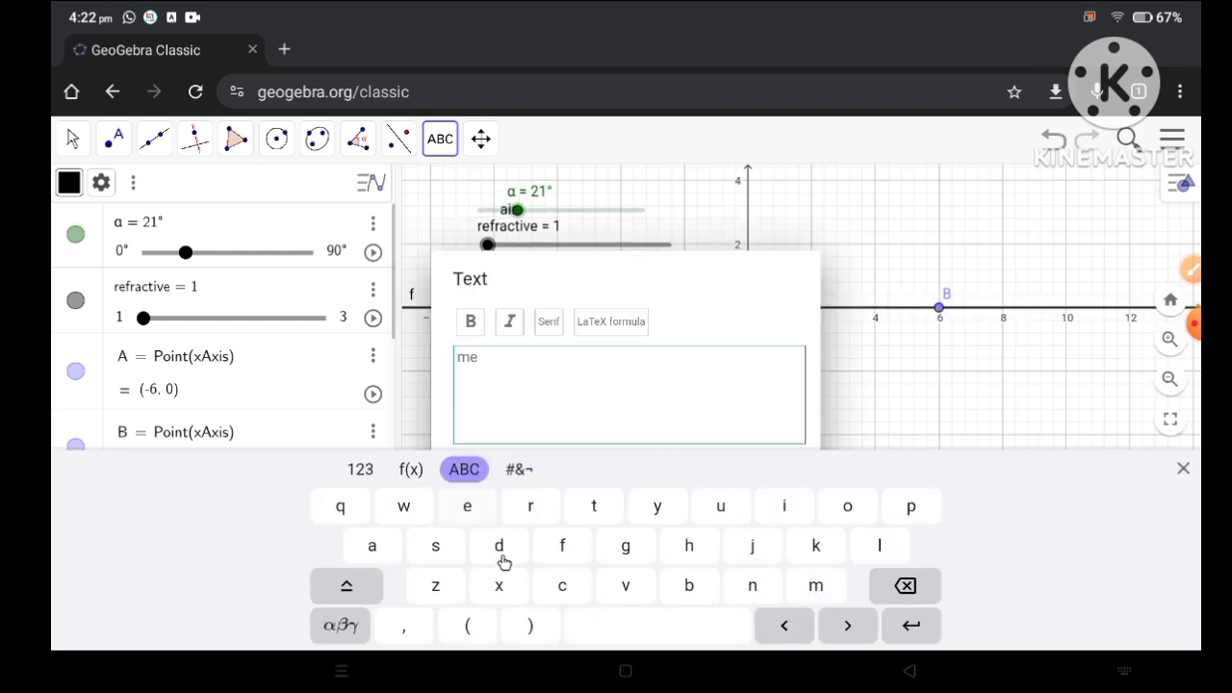
left_click(502, 556)
left_click(779, 510)
left_click(724, 510)
left_click(813, 586)
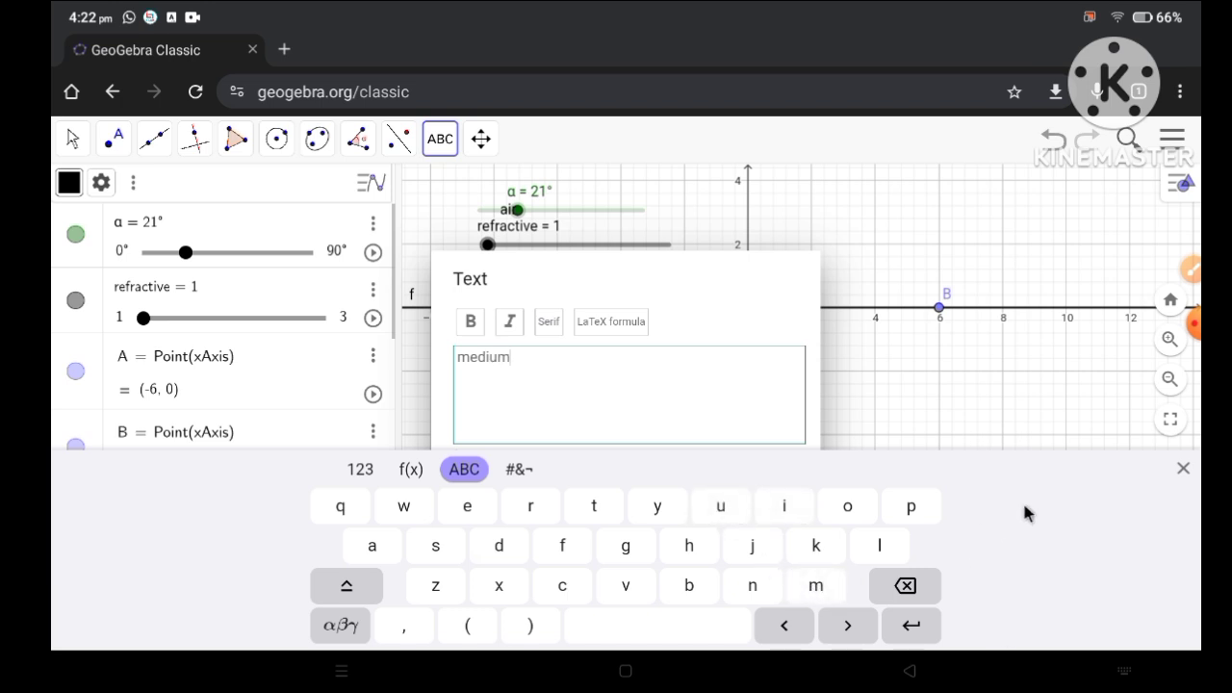
left_click(1183, 468)
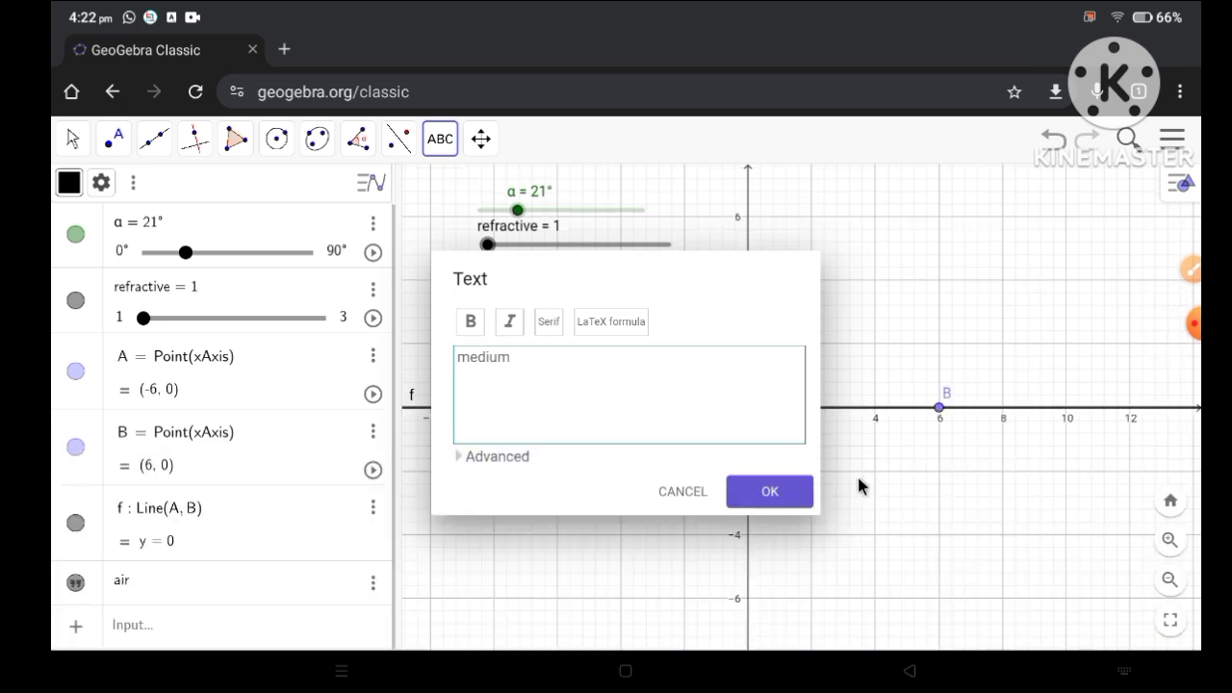
left_click(773, 492)
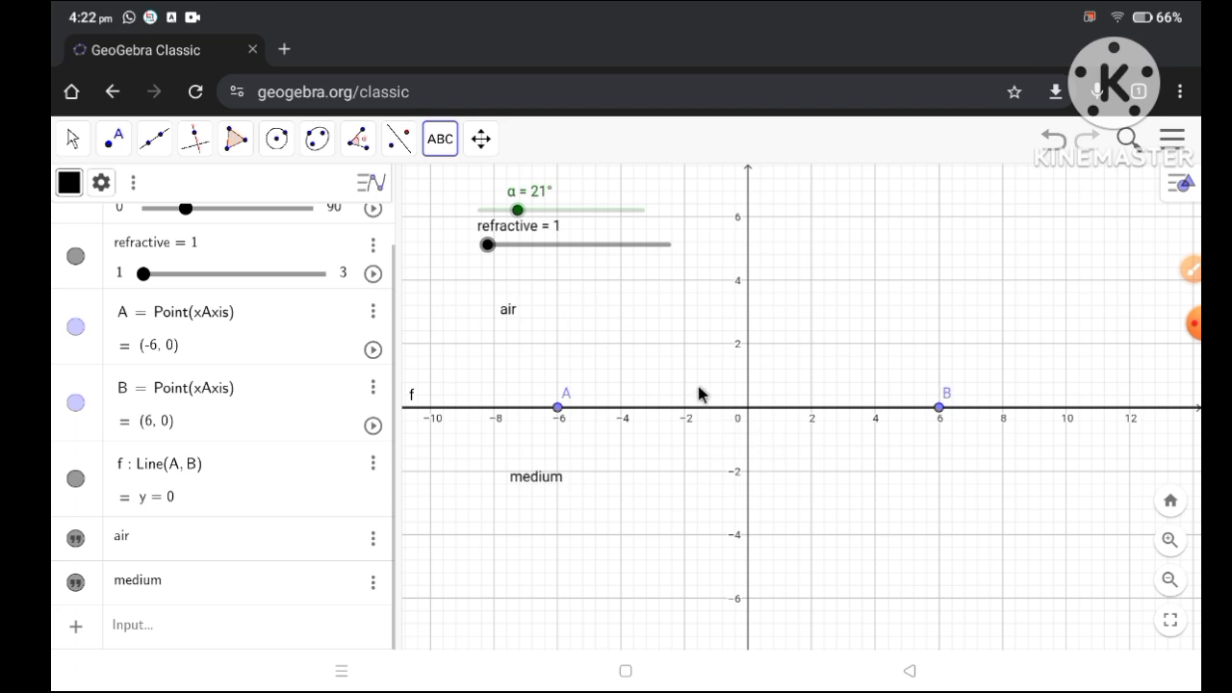
left_click(114, 140)
left_click(63, 142)
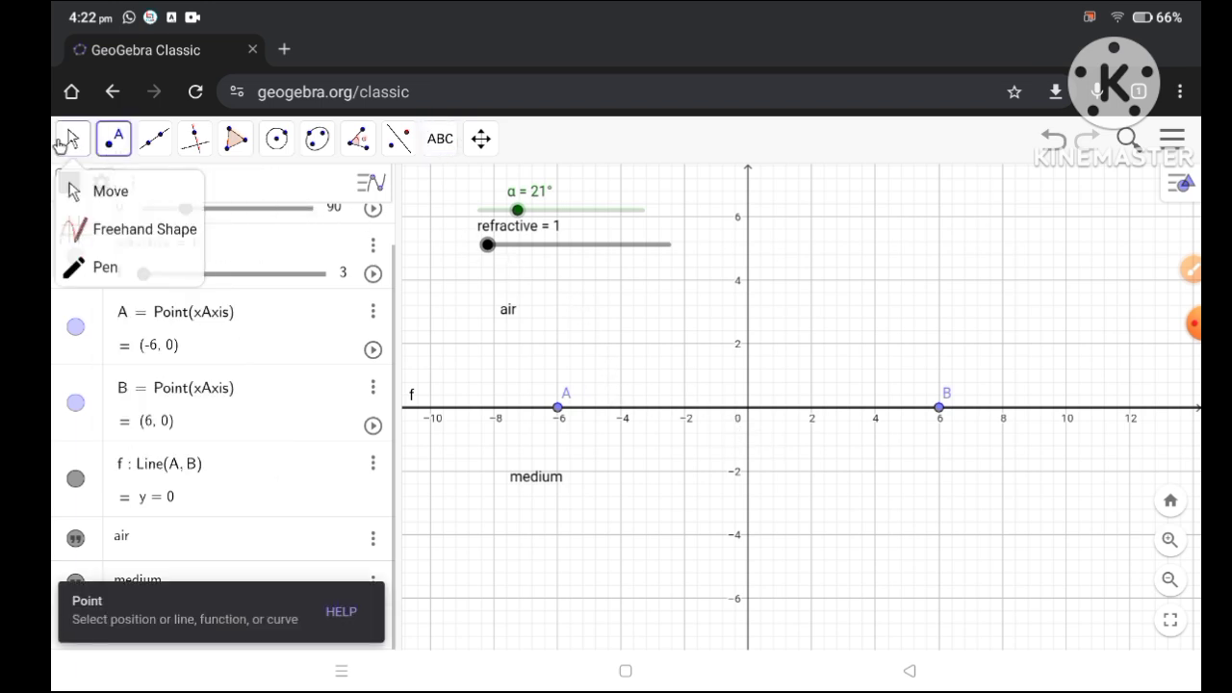
left_click(77, 143)
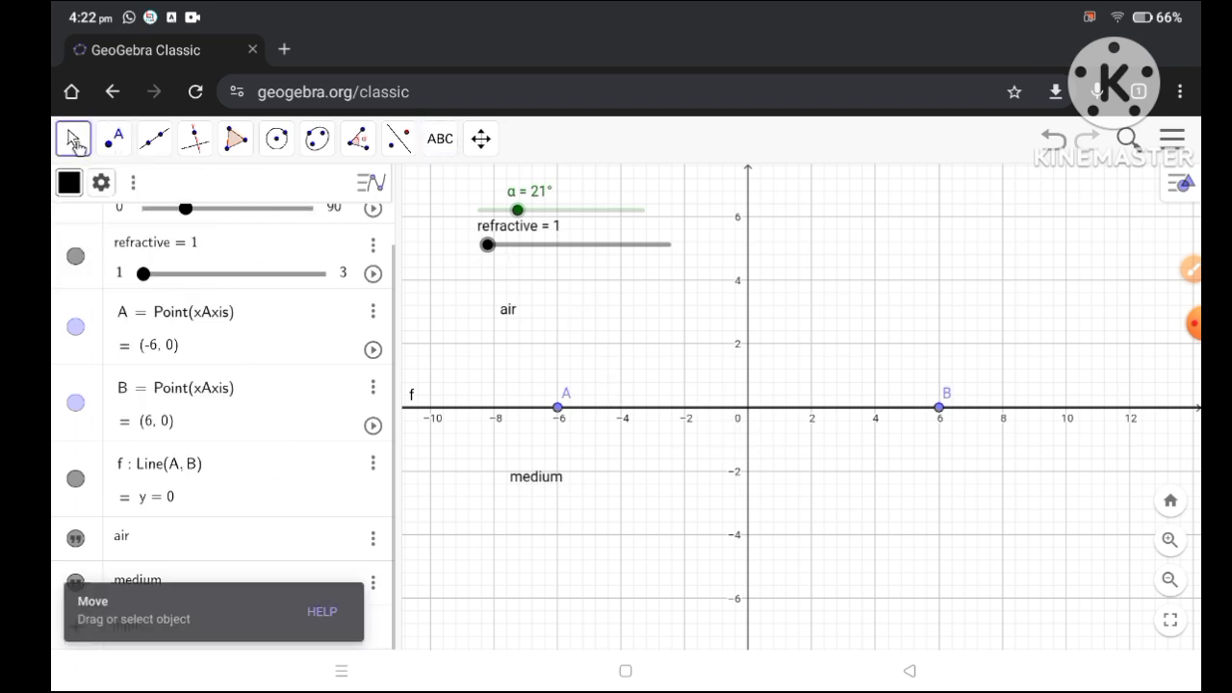
left_click(356, 140)
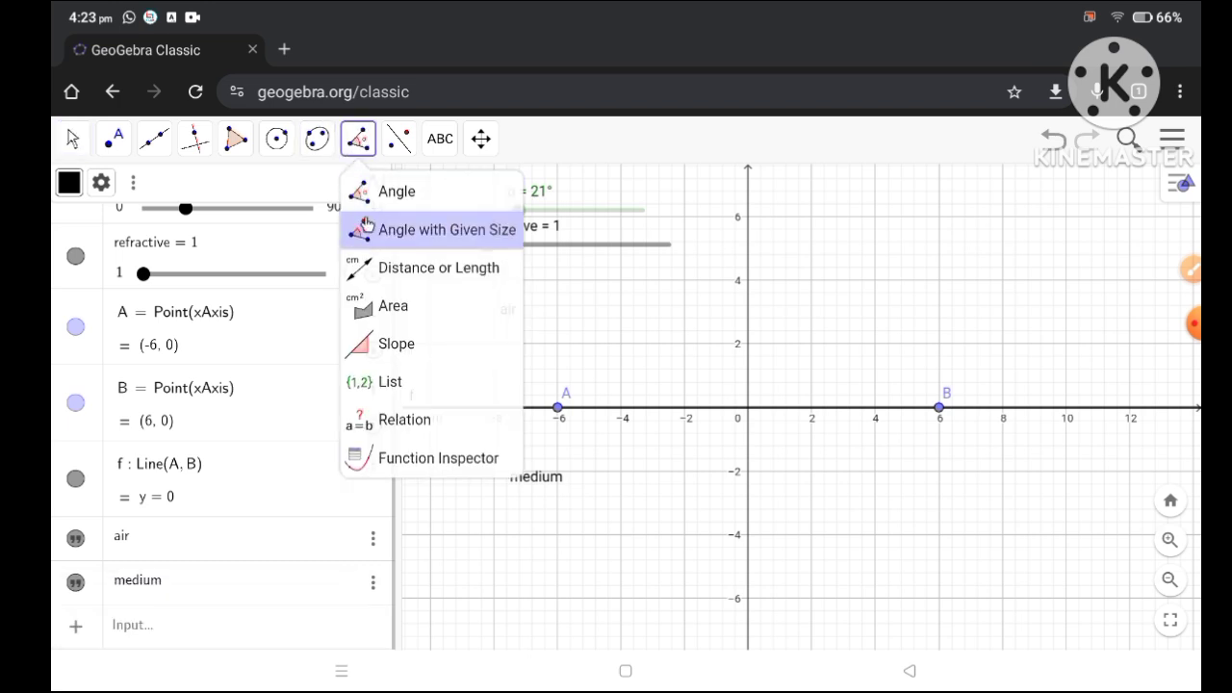
left_click(437, 231)
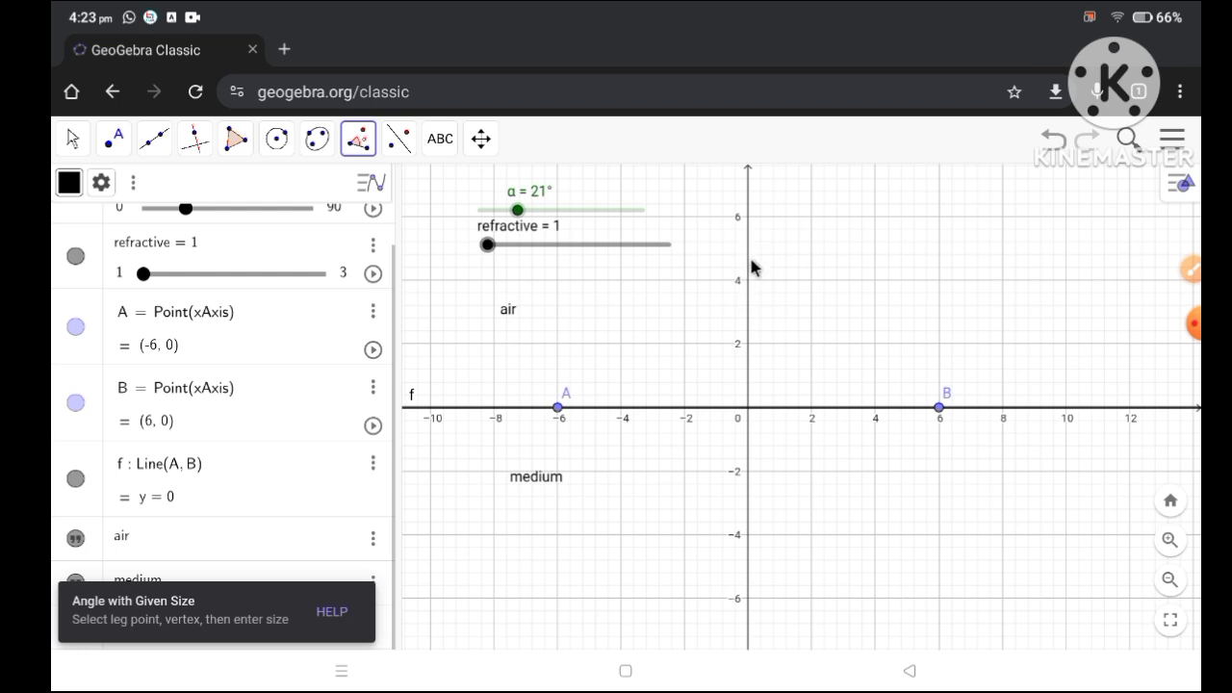
left_click(72, 139)
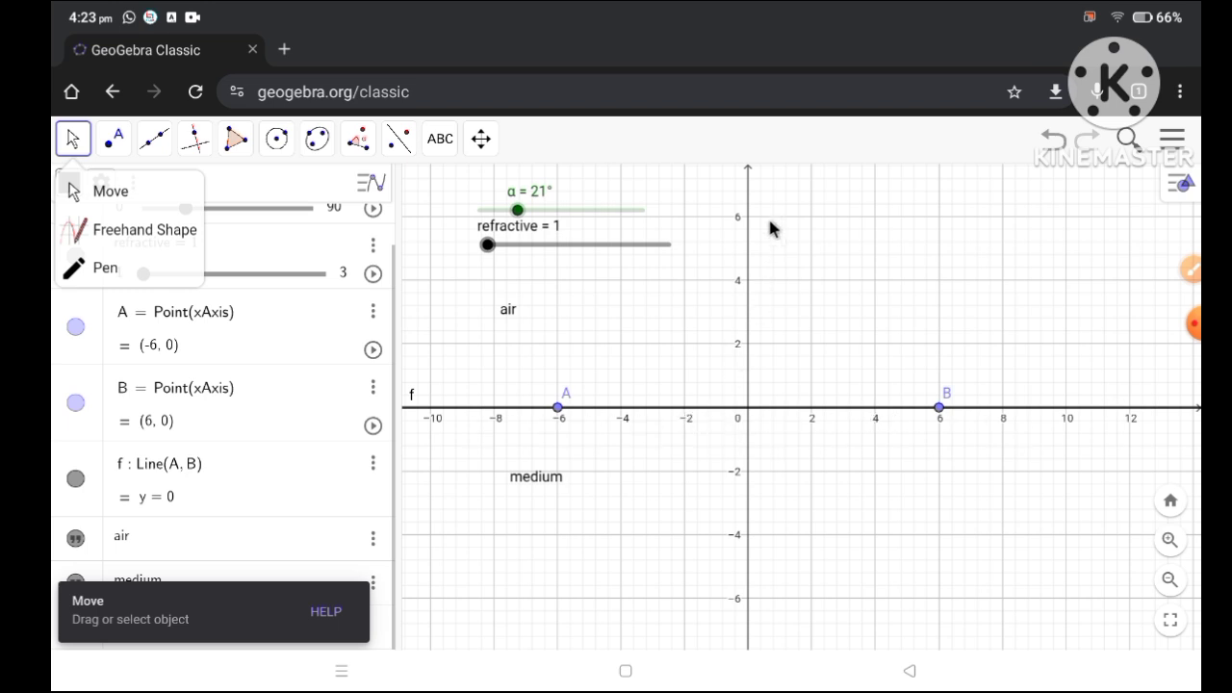
left_click(153, 138)
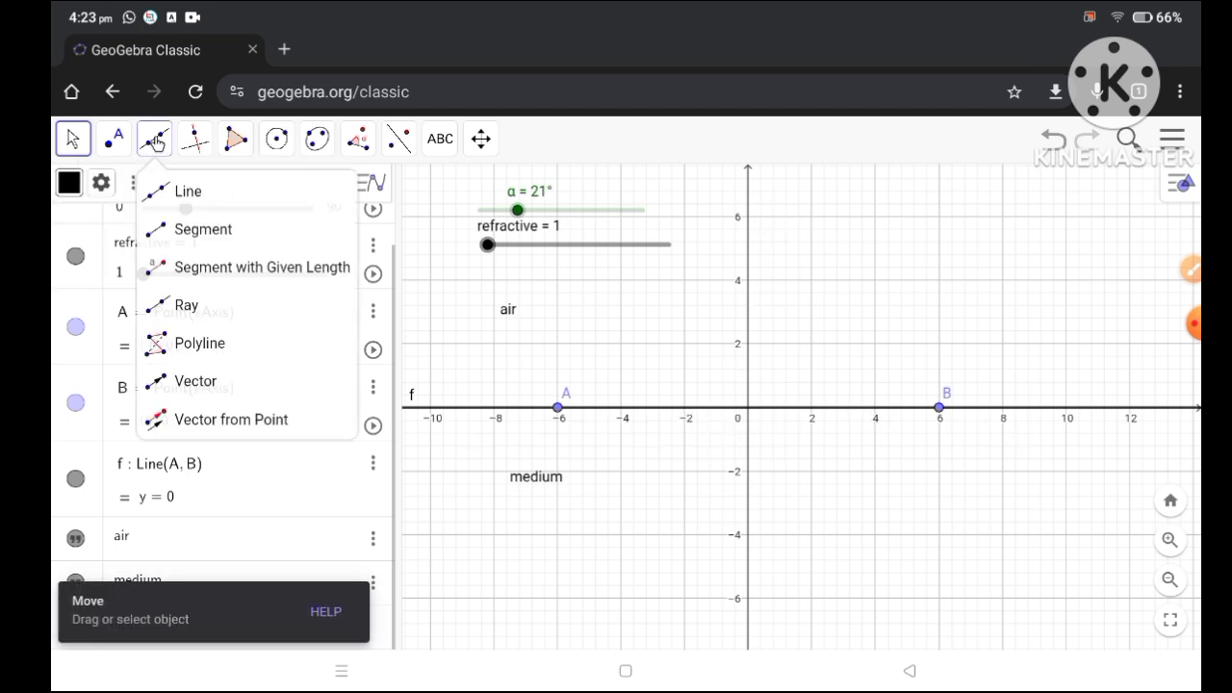
- Construct the normal as a line perpendicular to boundary line f through a new point at the origin (0, 0)
left_click(191, 140)
left_click(192, 140)
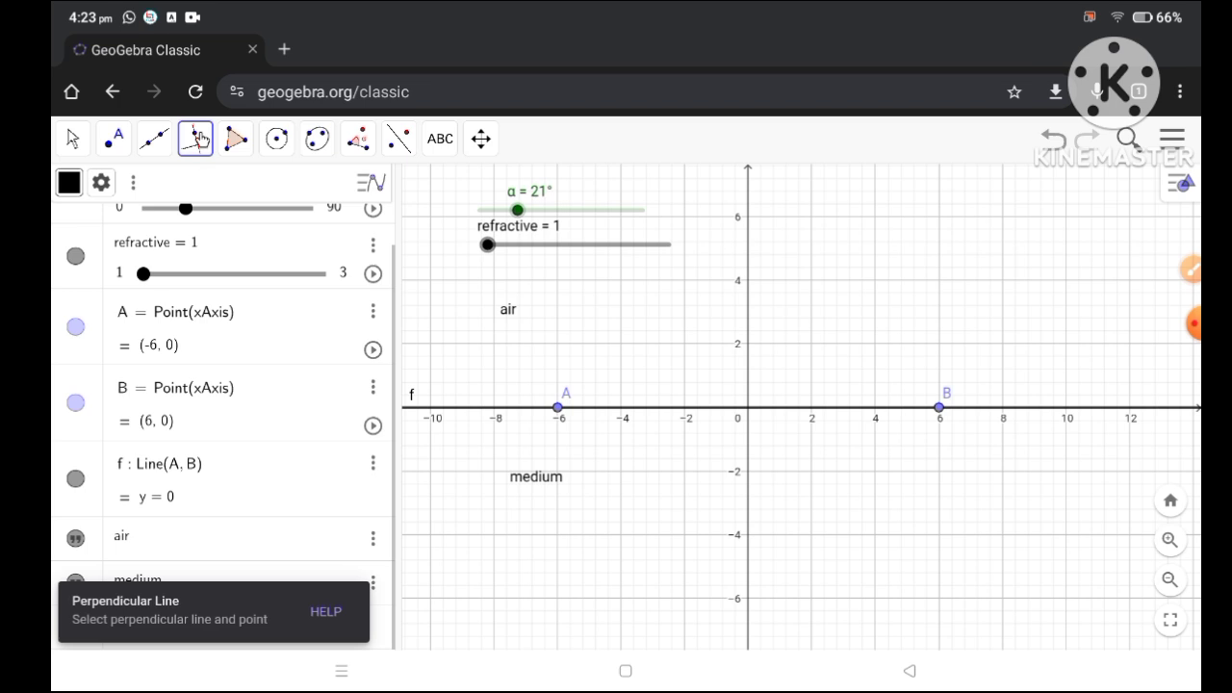
left_click(196, 137)
left_click(233, 193)
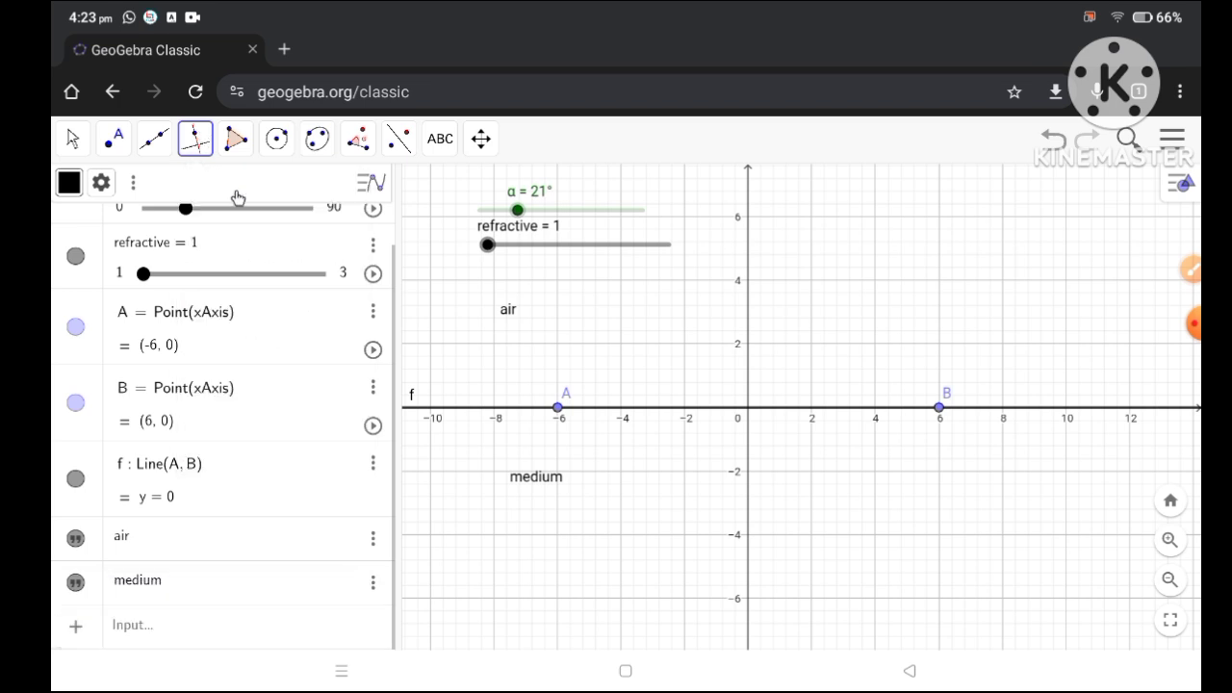
left_click(823, 412)
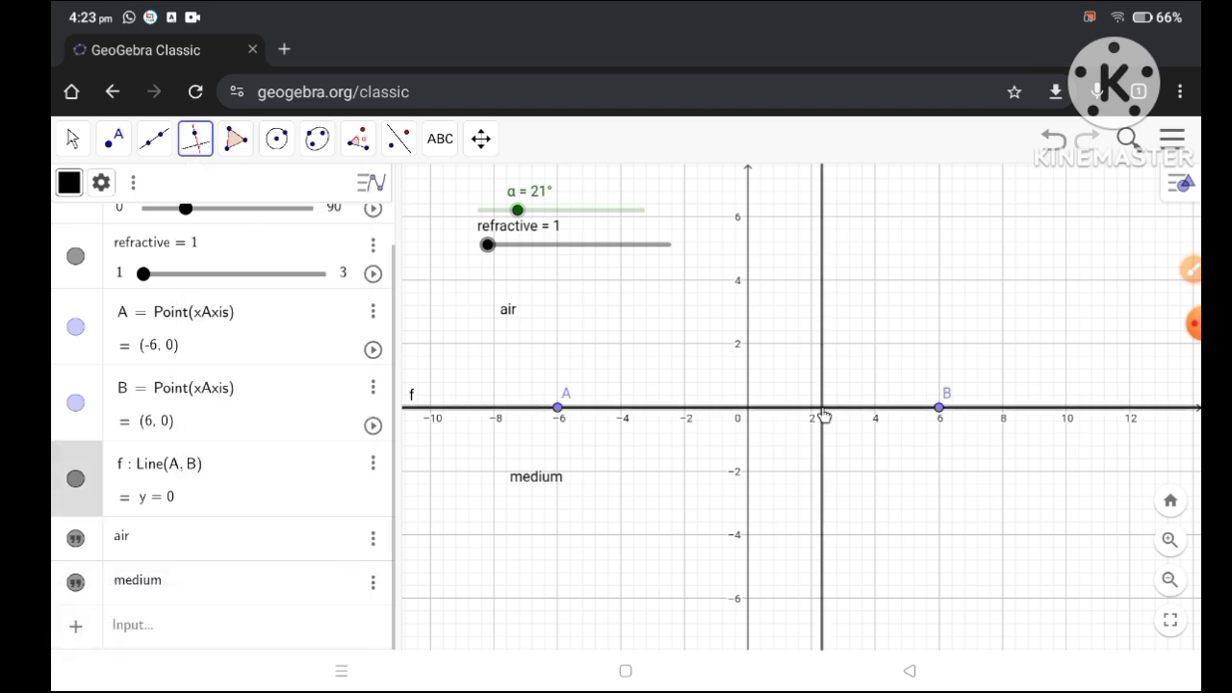
left_click(746, 414)
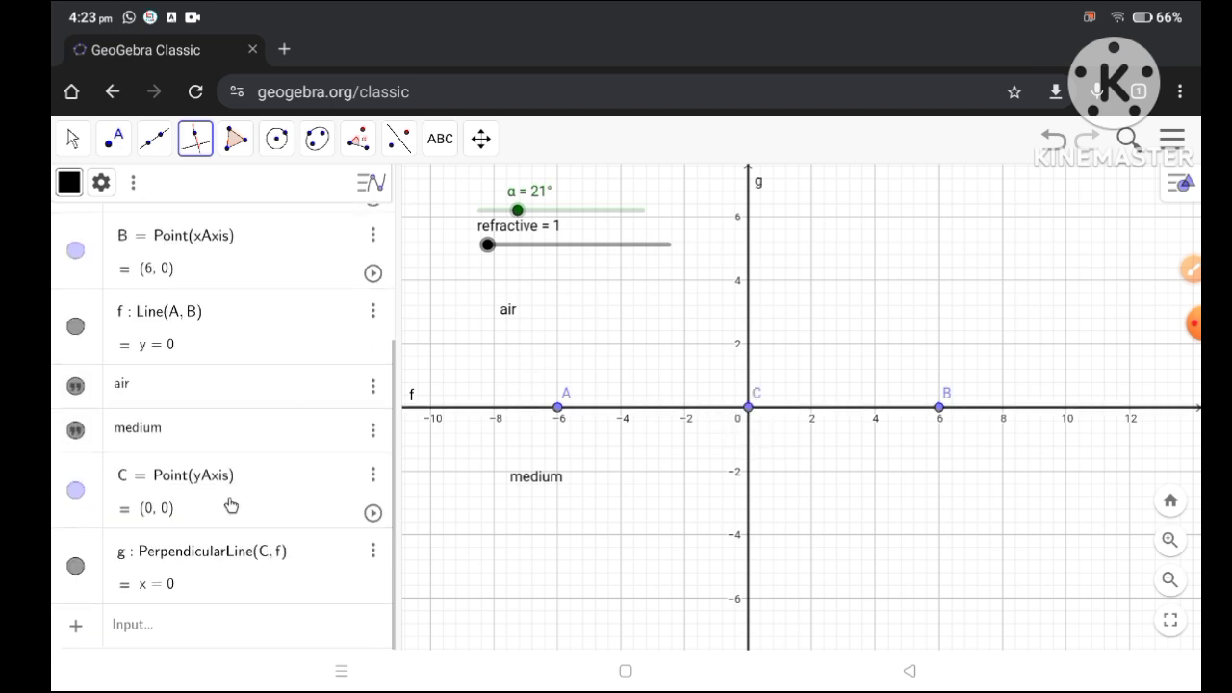
- Give the perpendicular line g a dashed line style and colour it red (#FF0000)
left_click(373, 556)
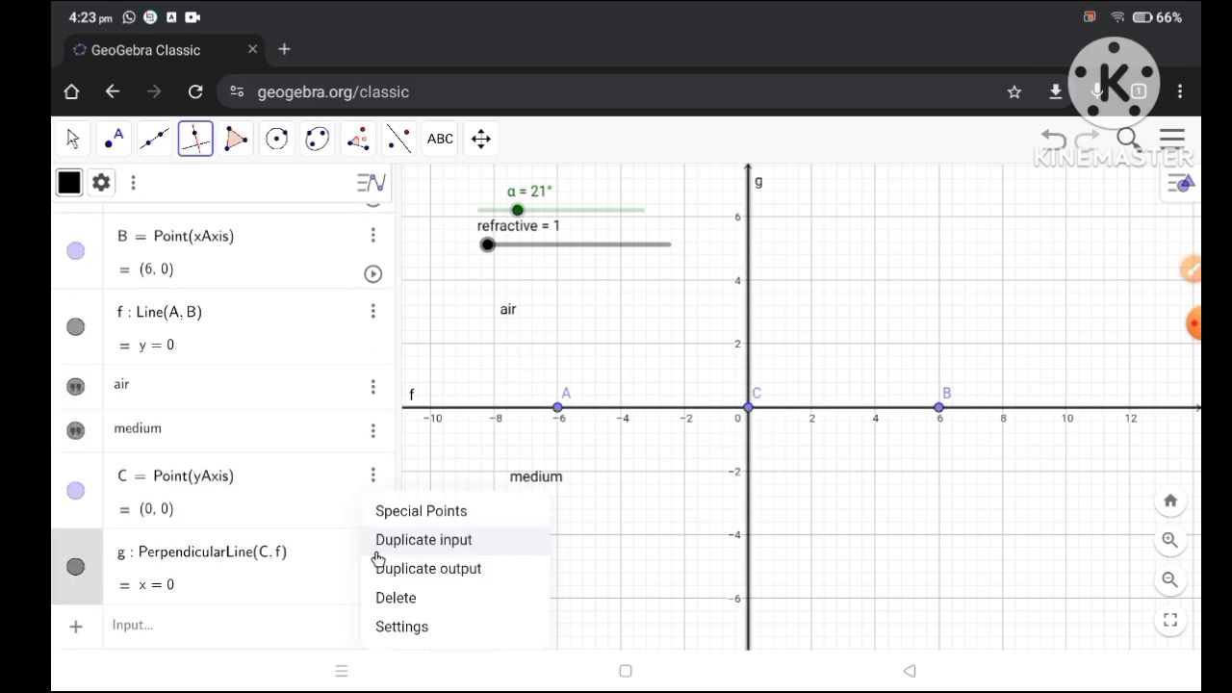
left_click(405, 628)
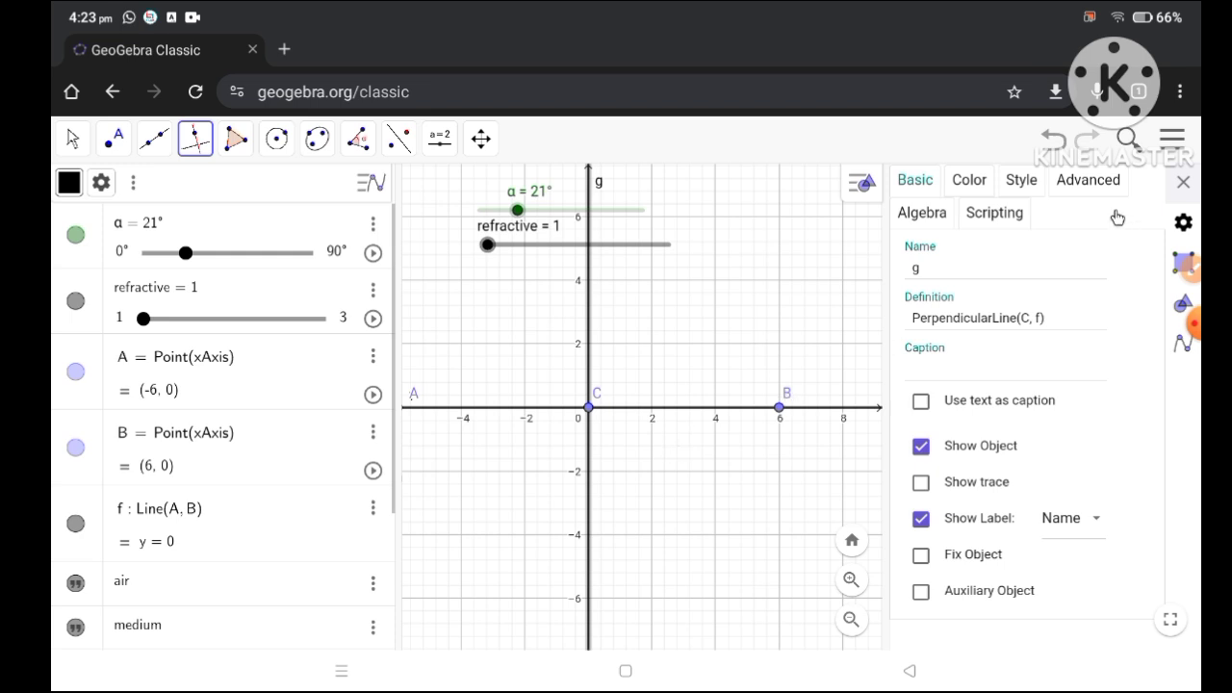
left_click(1022, 183)
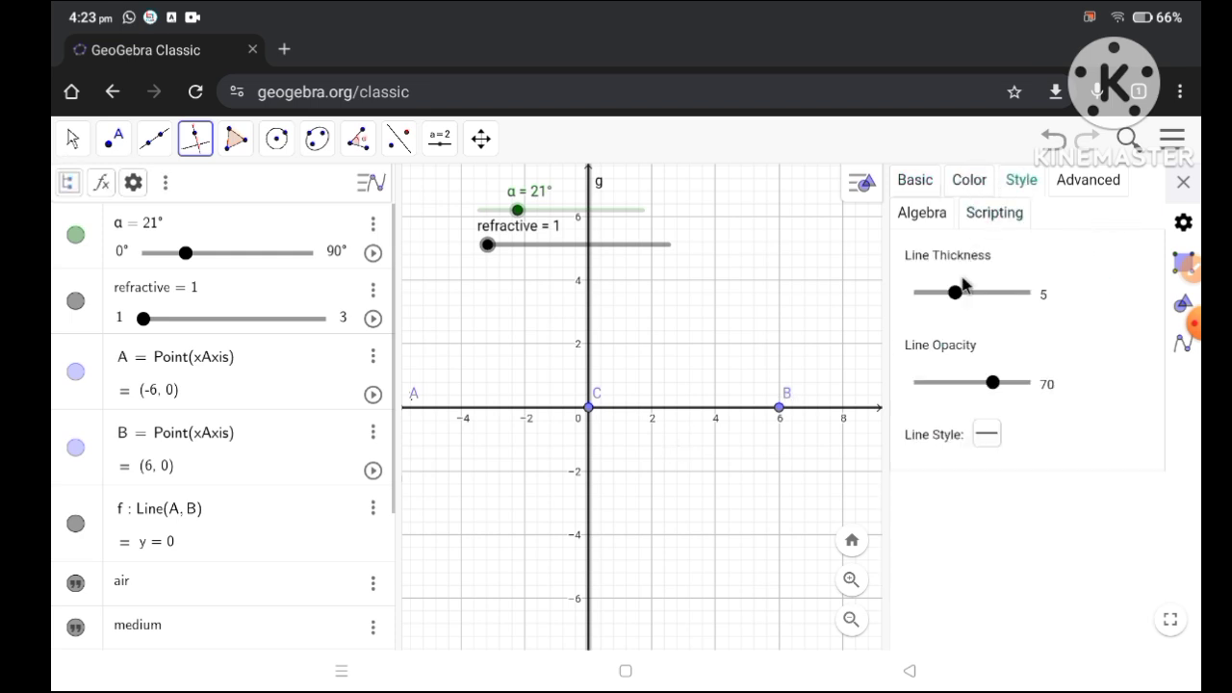
left_click(989, 435)
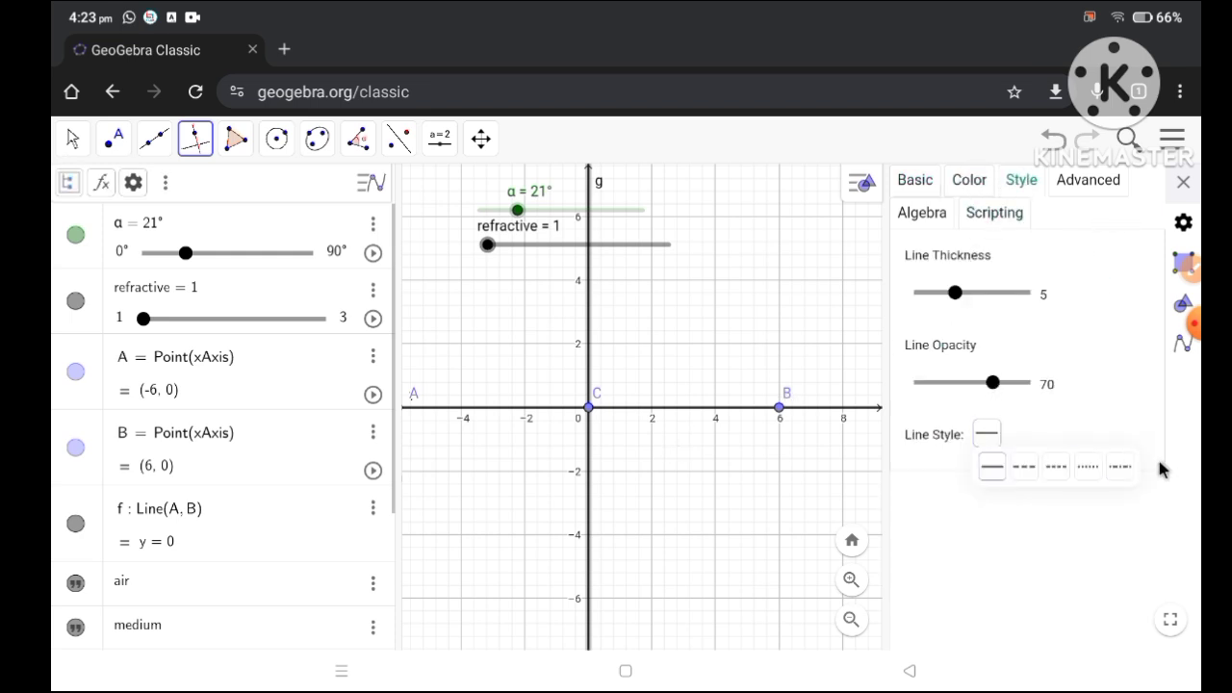
left_click(1021, 467)
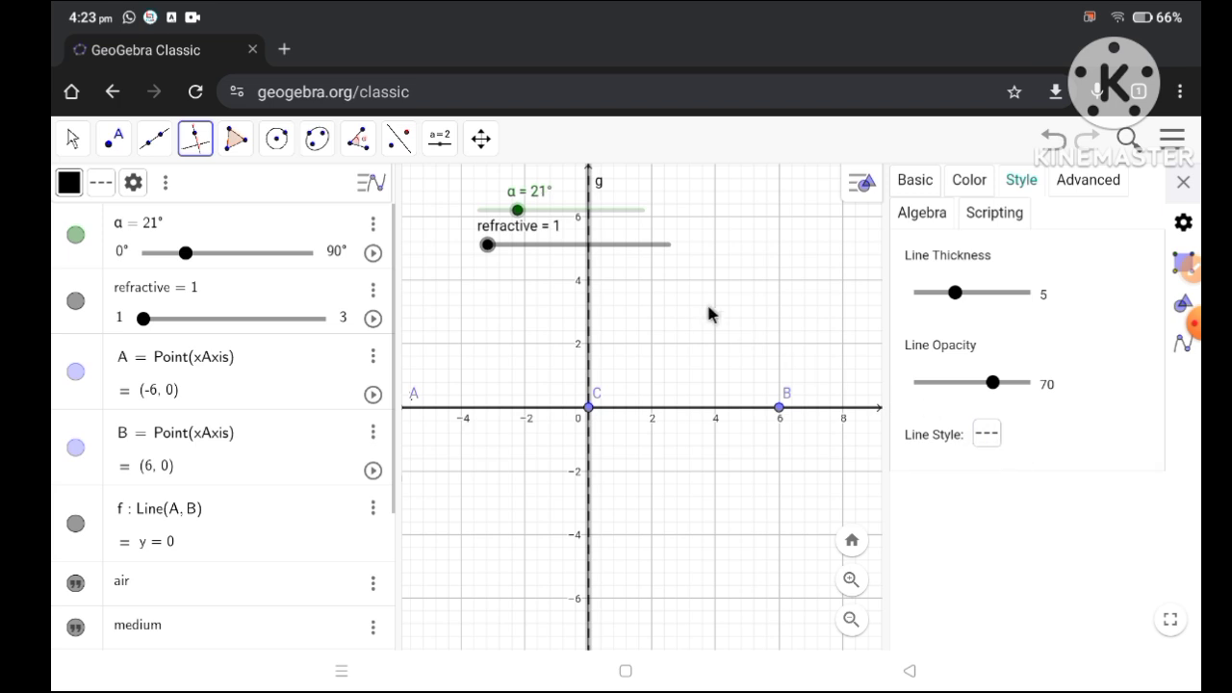
left_click(969, 181)
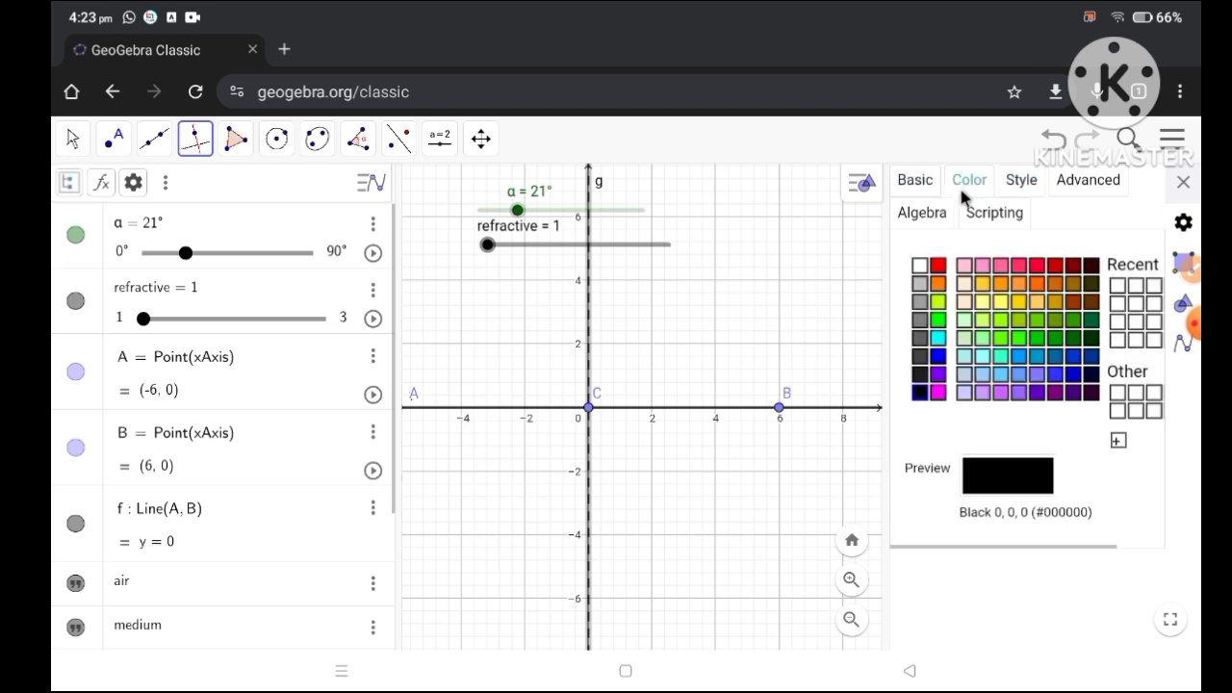
left_click(940, 266)
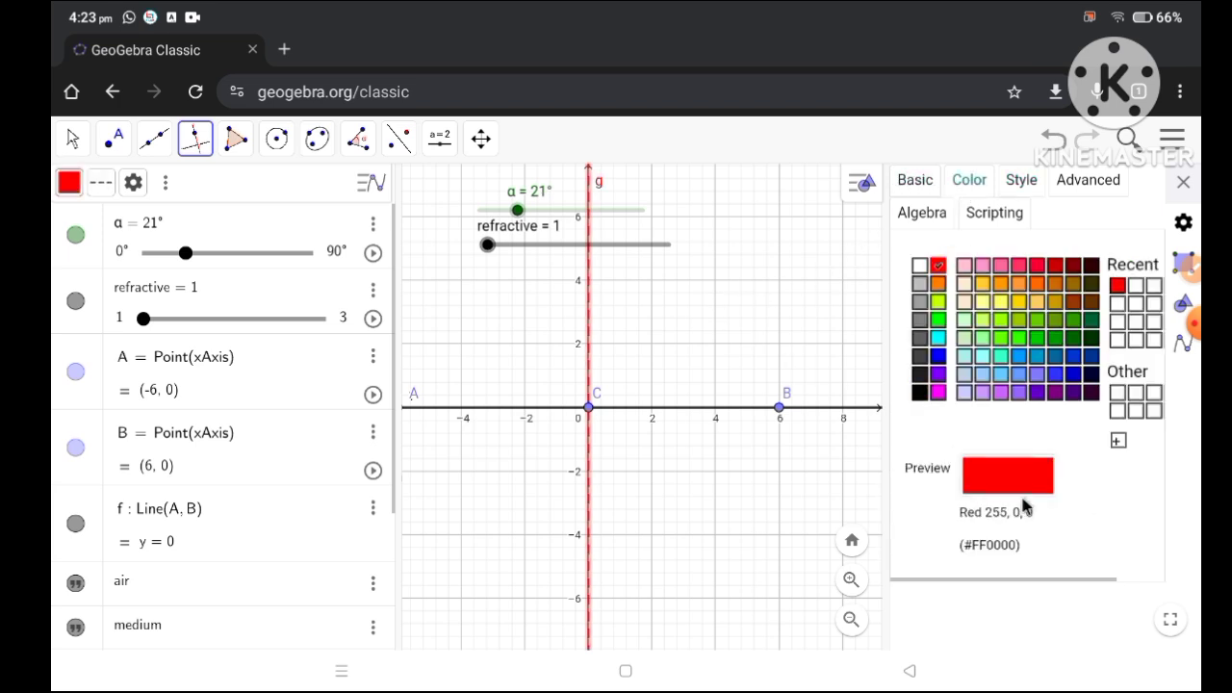
left_click(1187, 185)
left_click(940, 280)
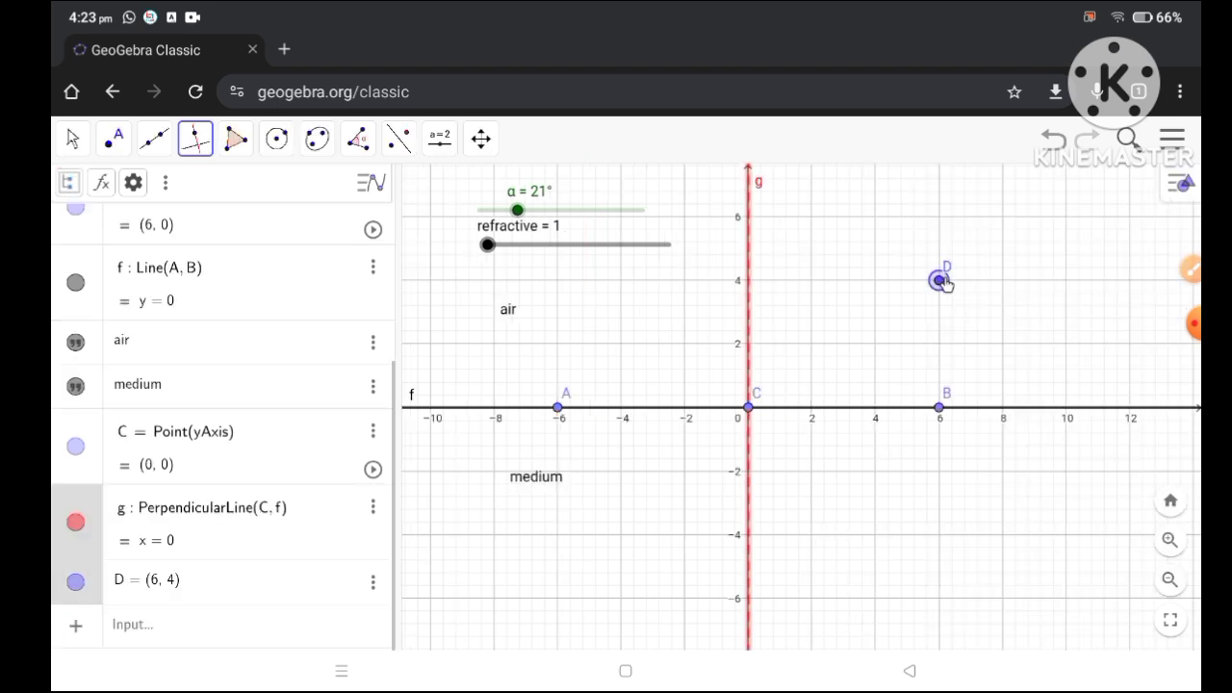
left_click(1054, 140)
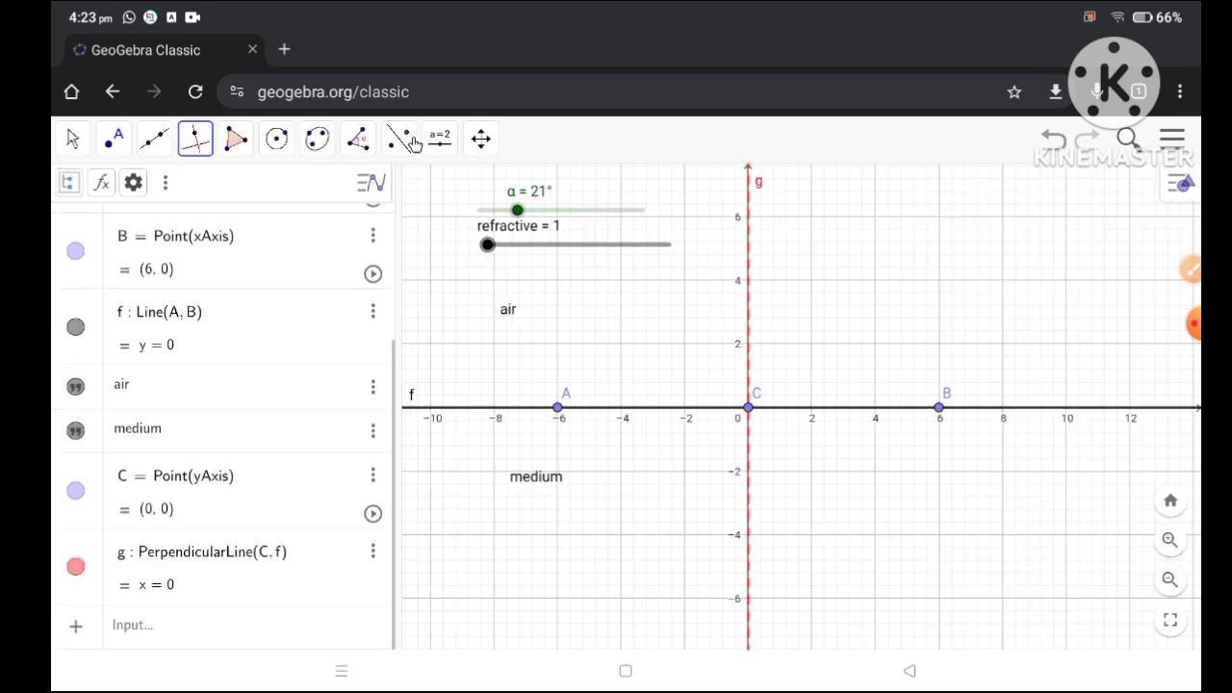
left_click(72, 138)
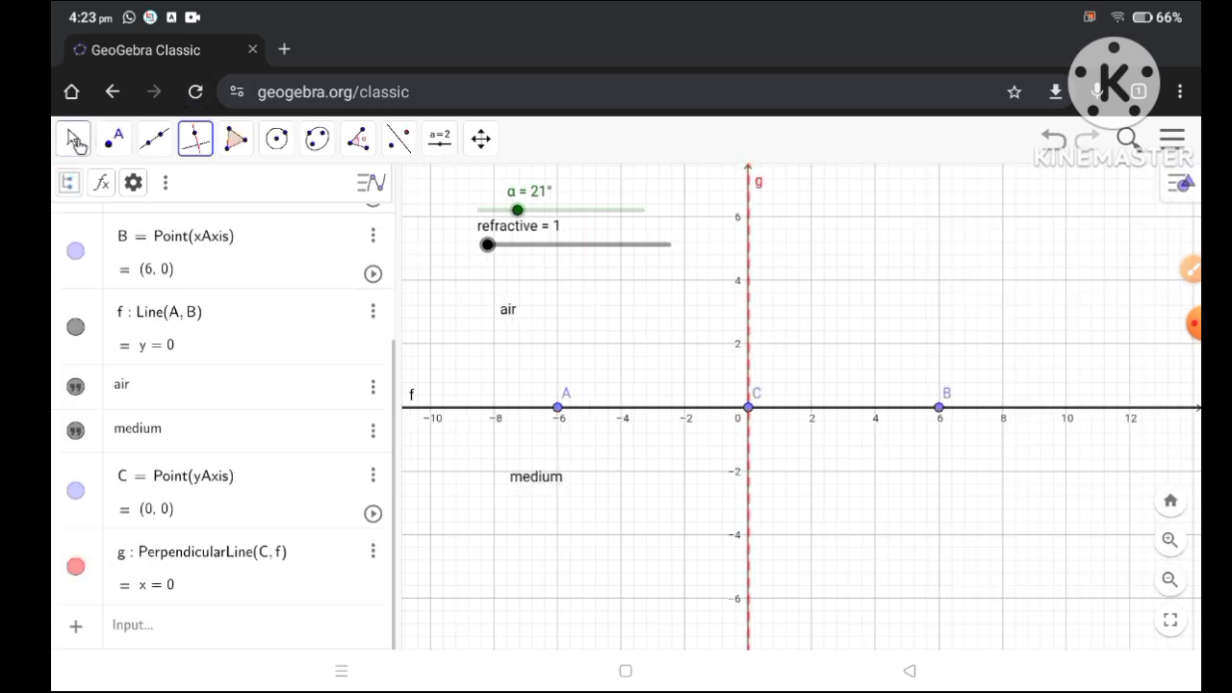
left_click(945, 290)
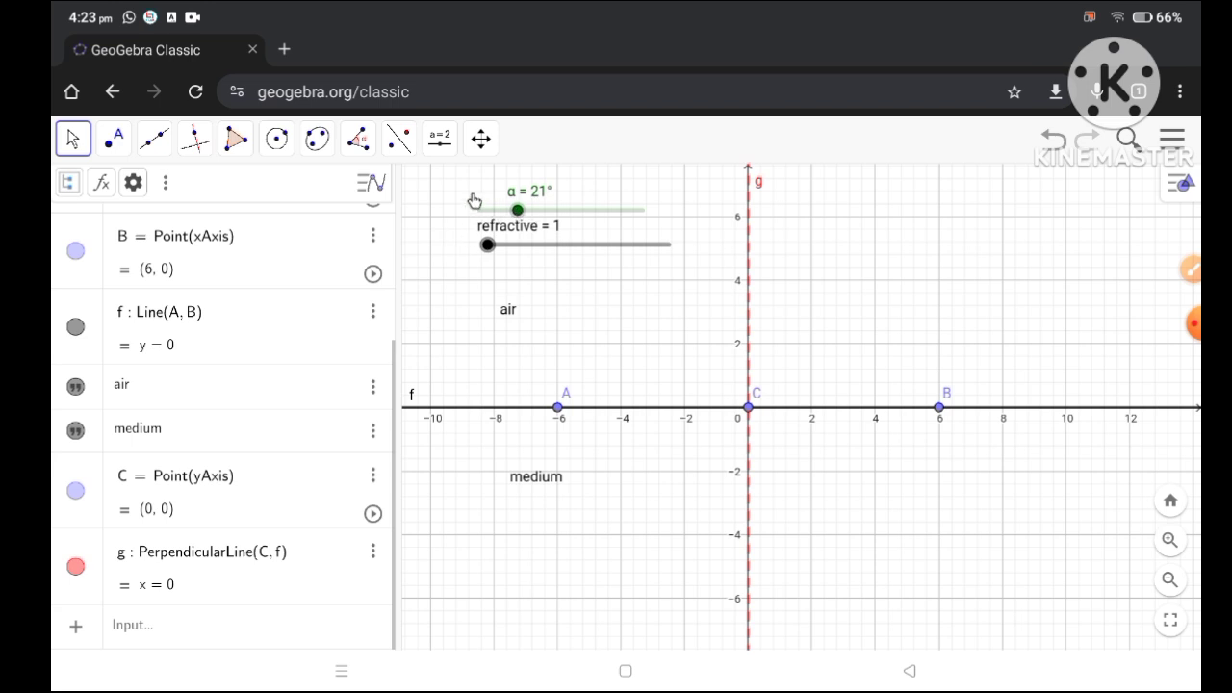
- Construct a counterclockwise angle of size α with vertex C and a new leg point on the normal at about (0, 5.6)
left_click(361, 143)
left_click(389, 241)
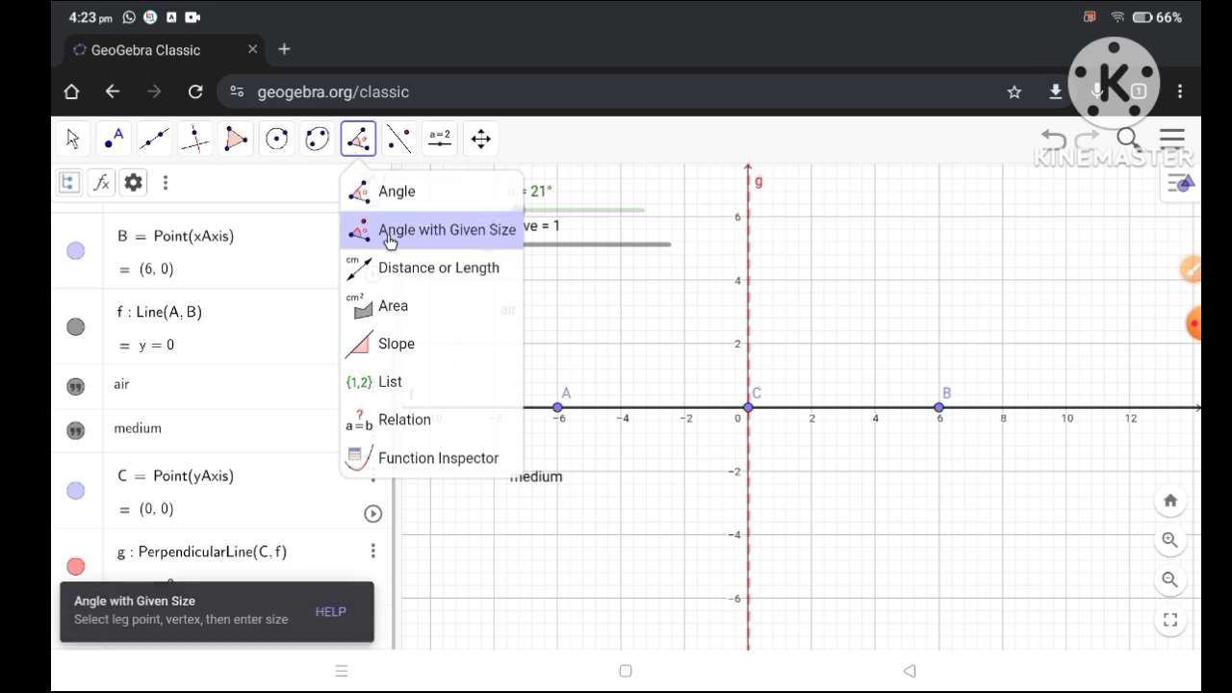
left_click(435, 237)
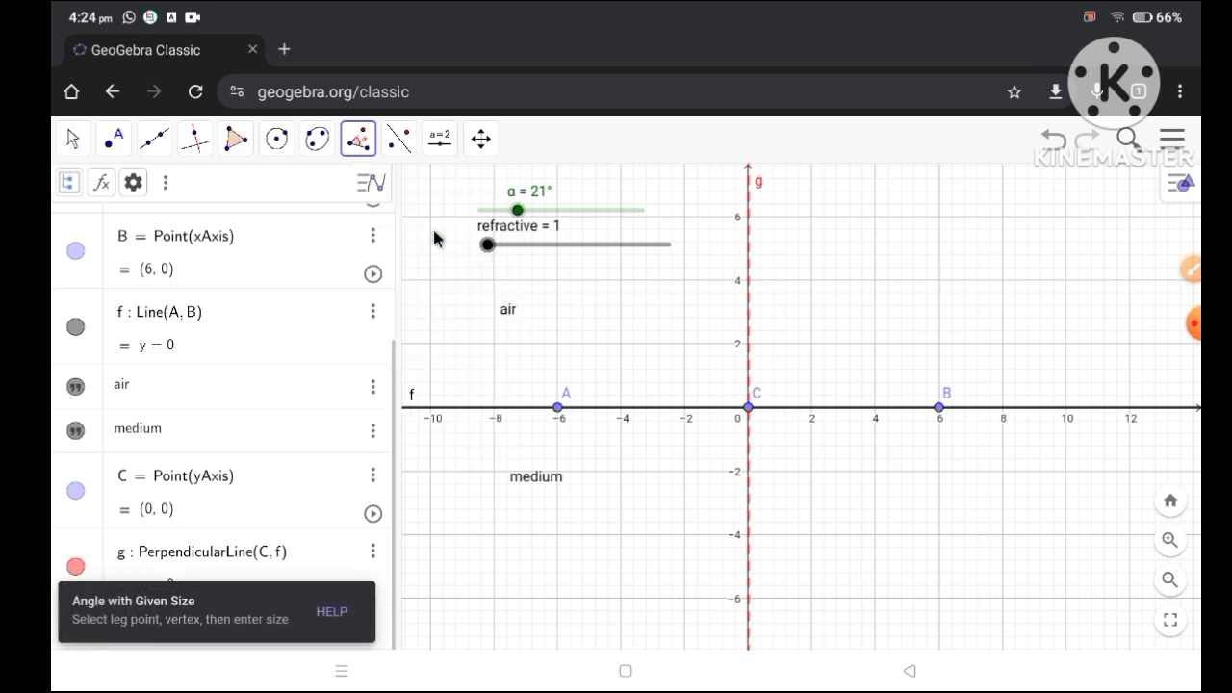
left_click(749, 233)
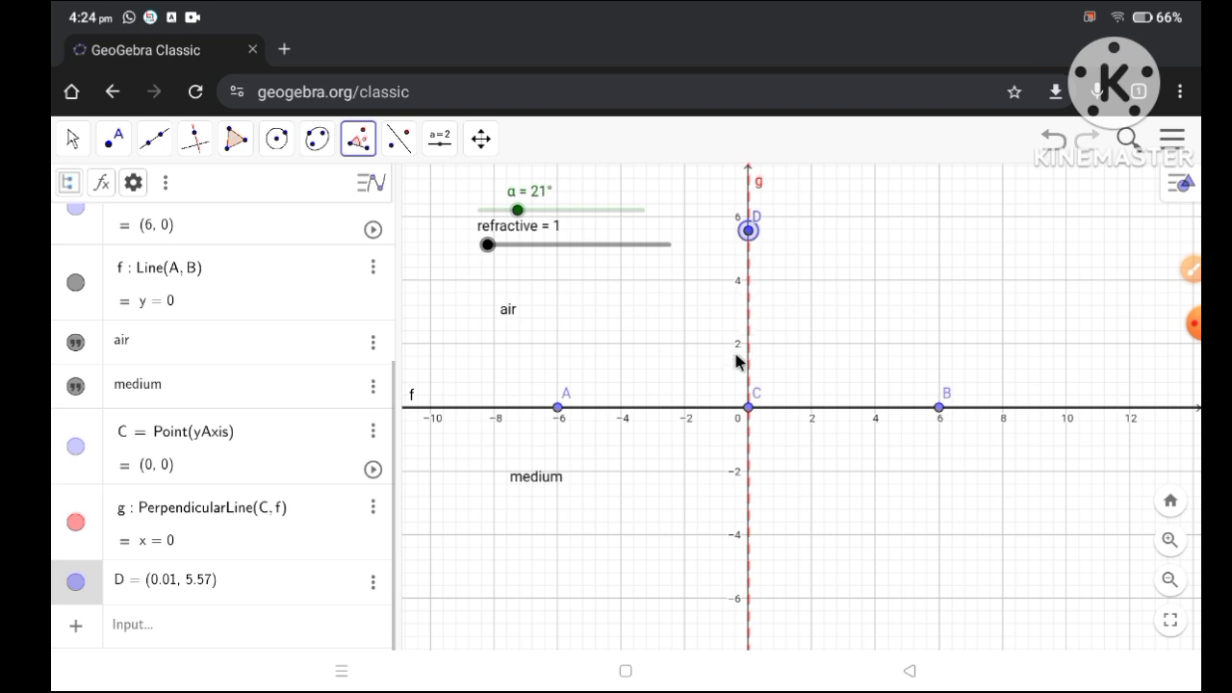
left_click(750, 410)
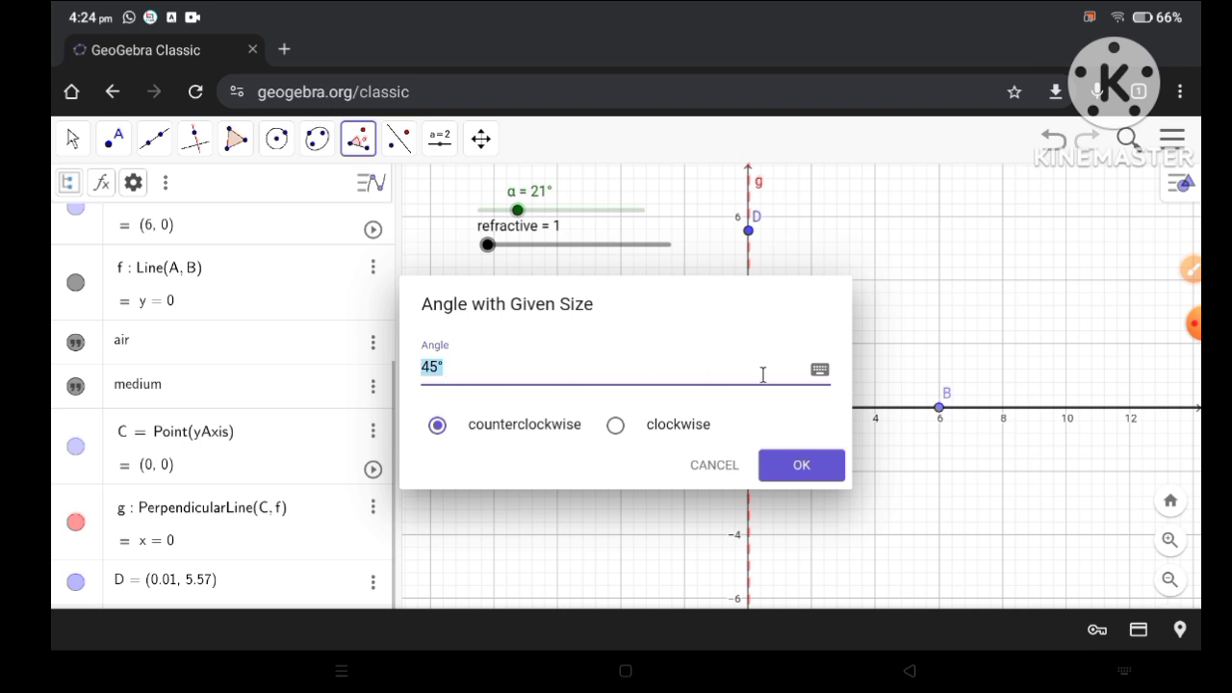
left_click(821, 370)
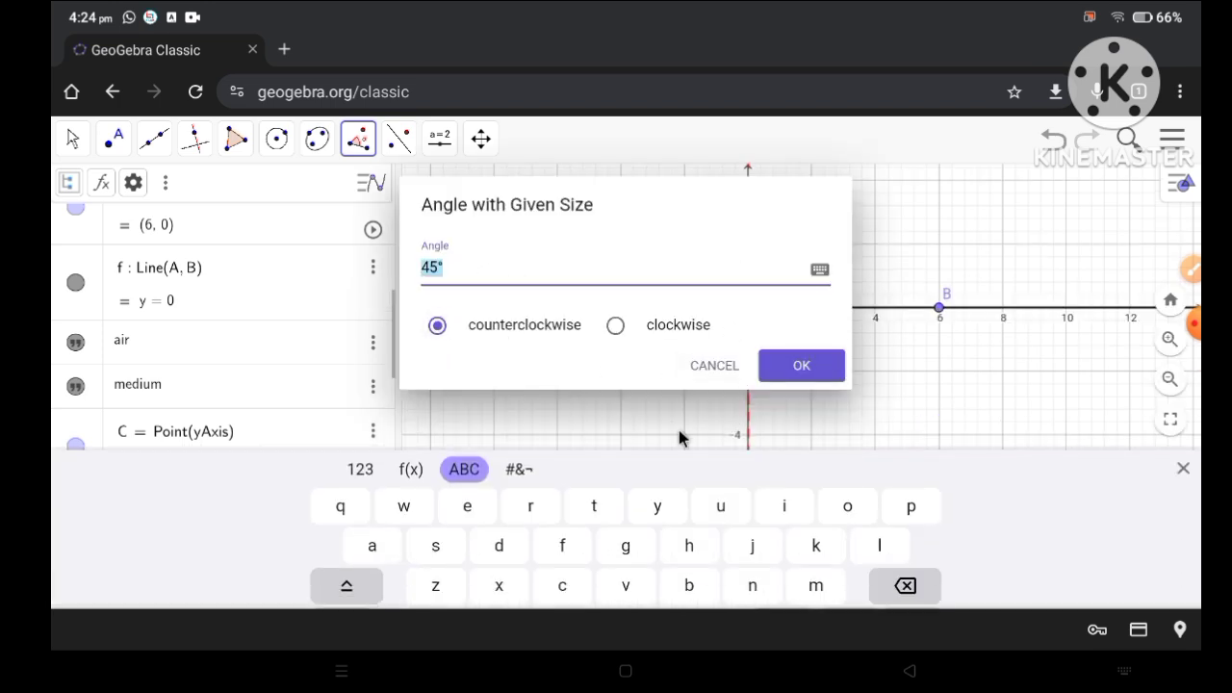
left_click(908, 586)
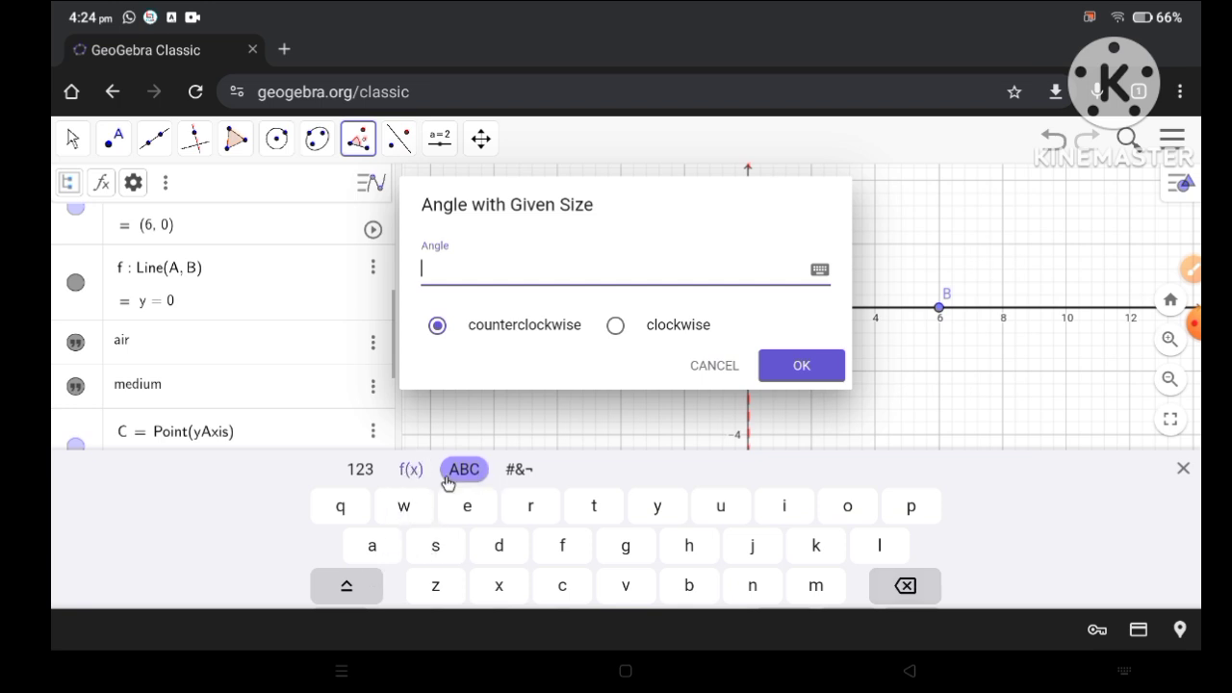
left_click(337, 583)
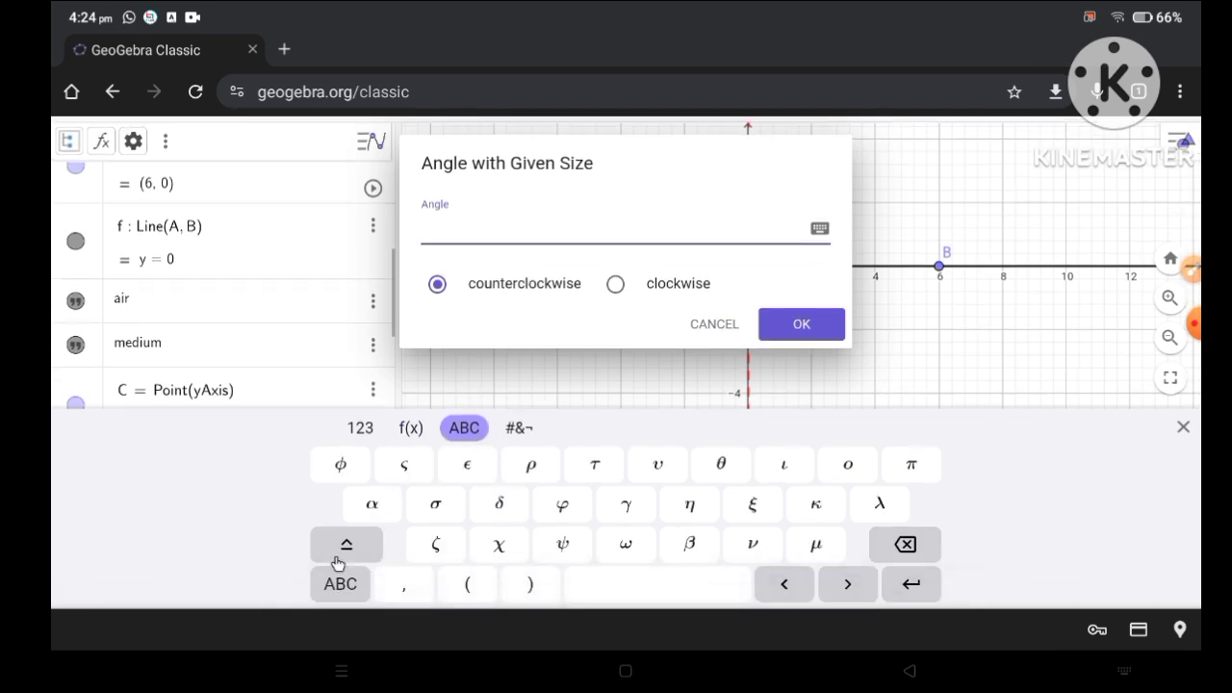
left_click(376, 505)
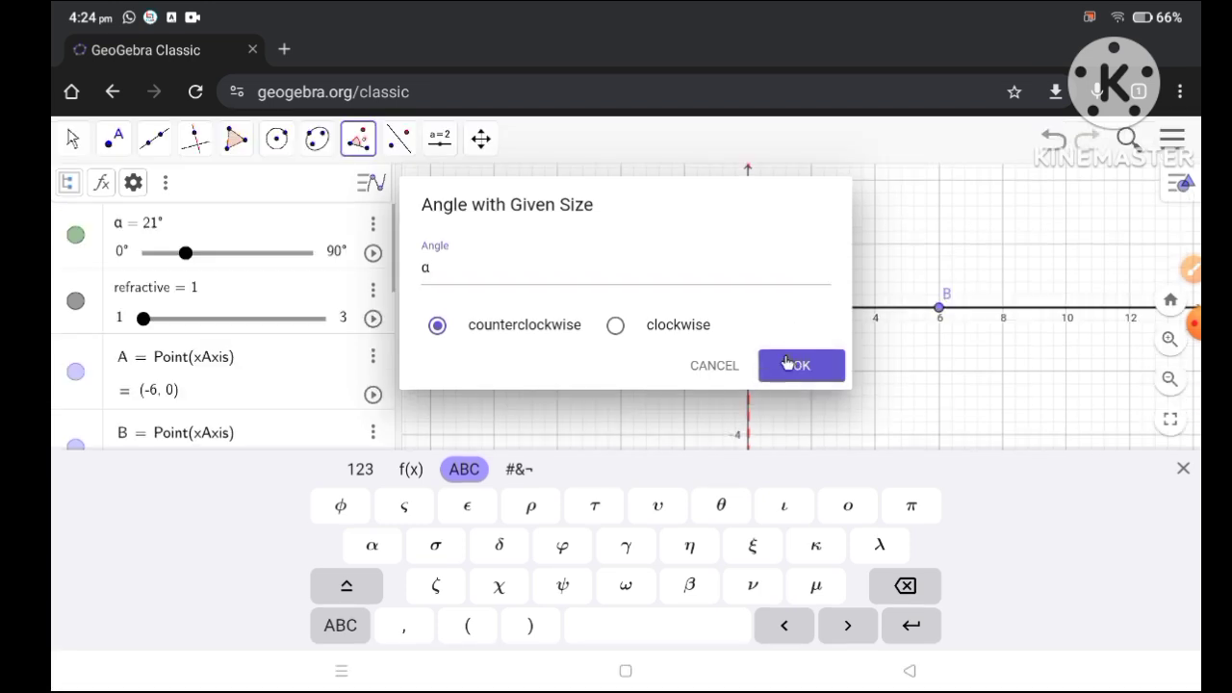
left_click(789, 364)
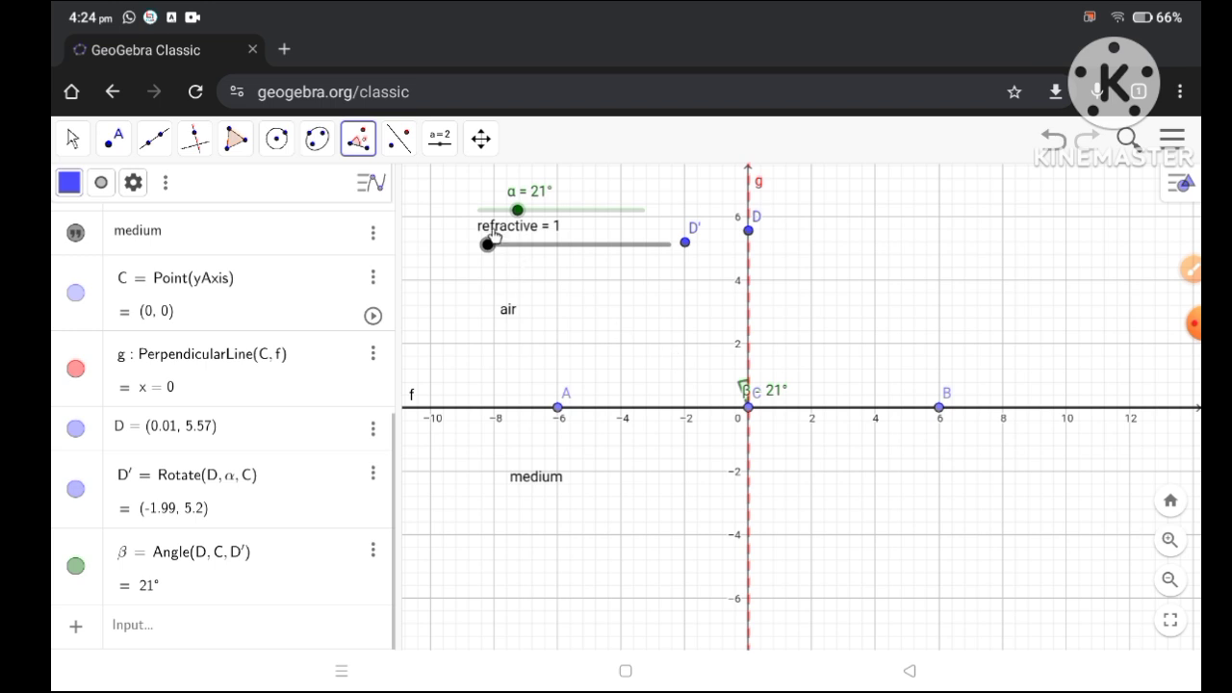
- Set the α slider to 56° and draw a ray from the rotated point D' through C
left_click_drag(518, 212, 582, 219)
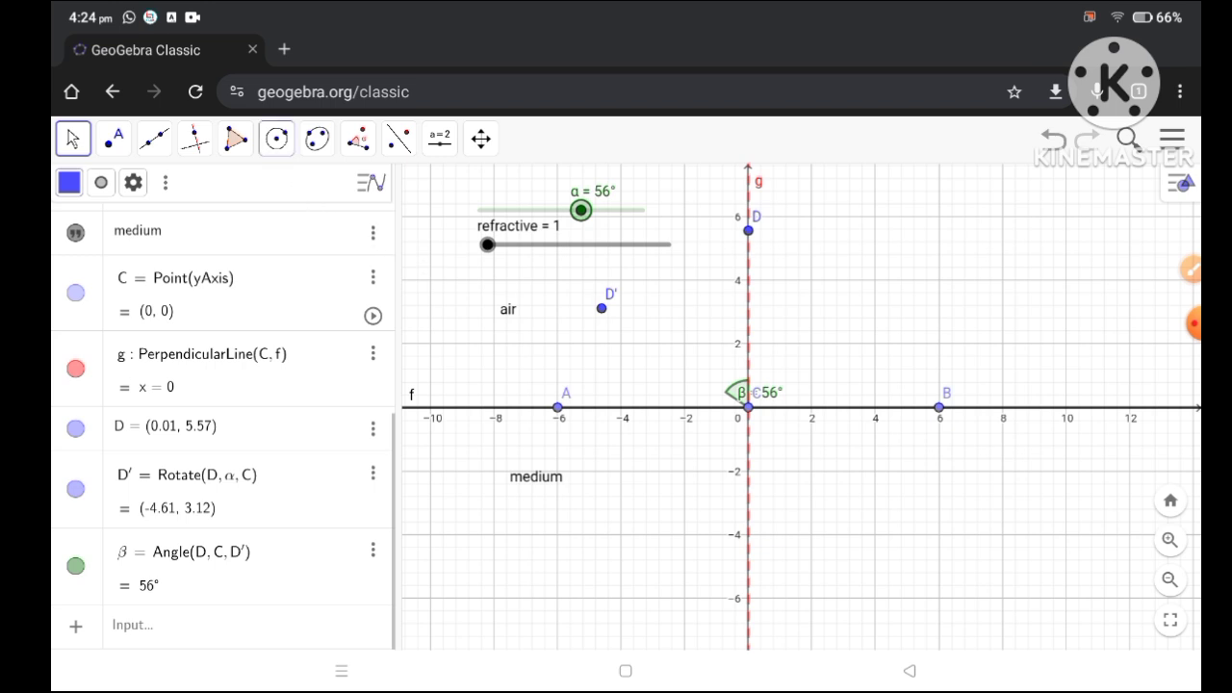
left_click(157, 142)
left_click(183, 305)
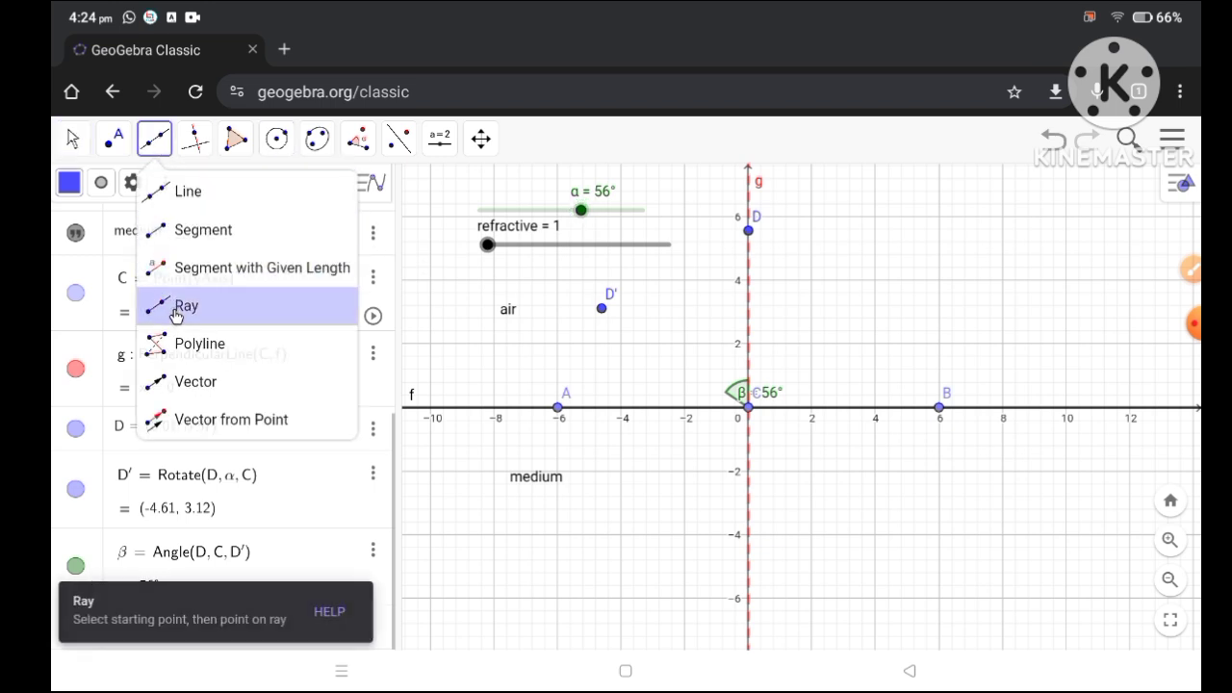
left_click(601, 310)
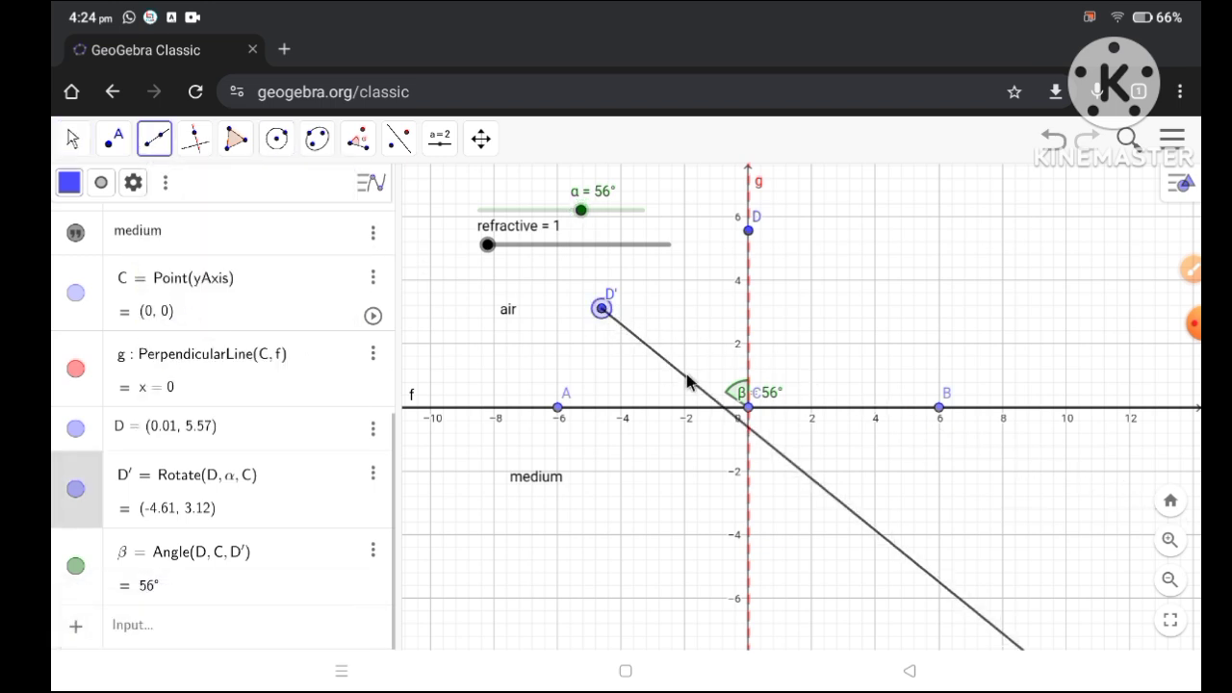
left_click(750, 410)
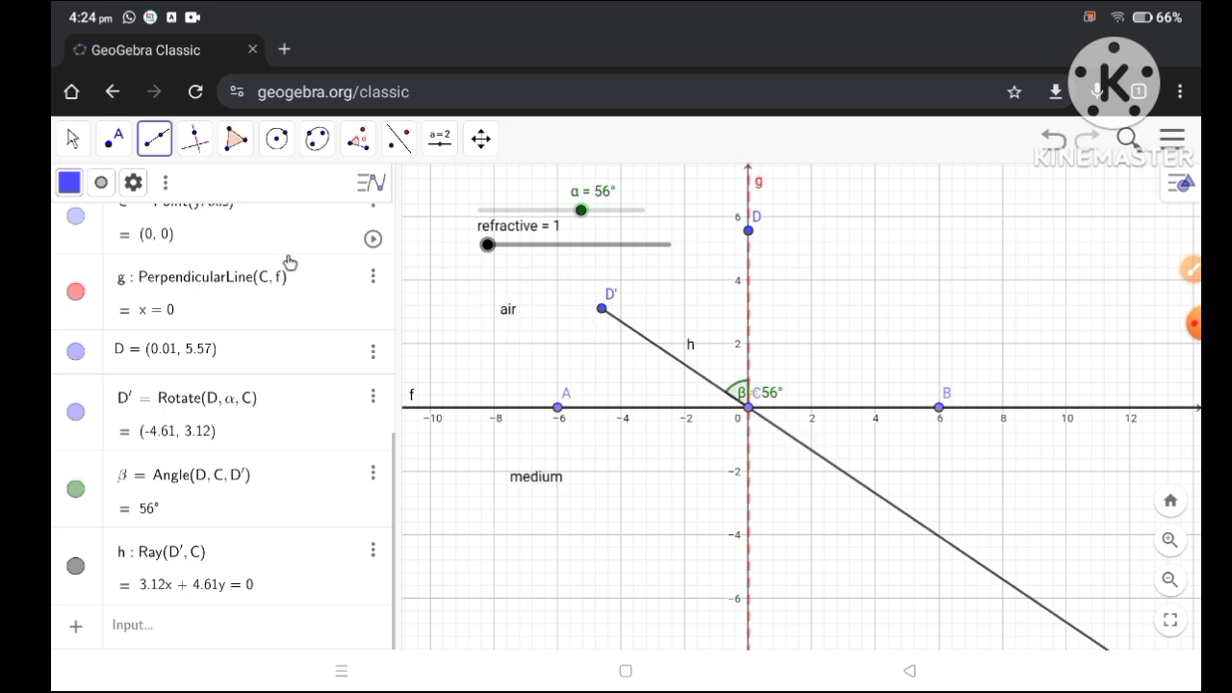
- Draw a segment from D' to C for the incident ray, and undo the stray point placed on ray h
left_click(155, 139)
left_click(182, 236)
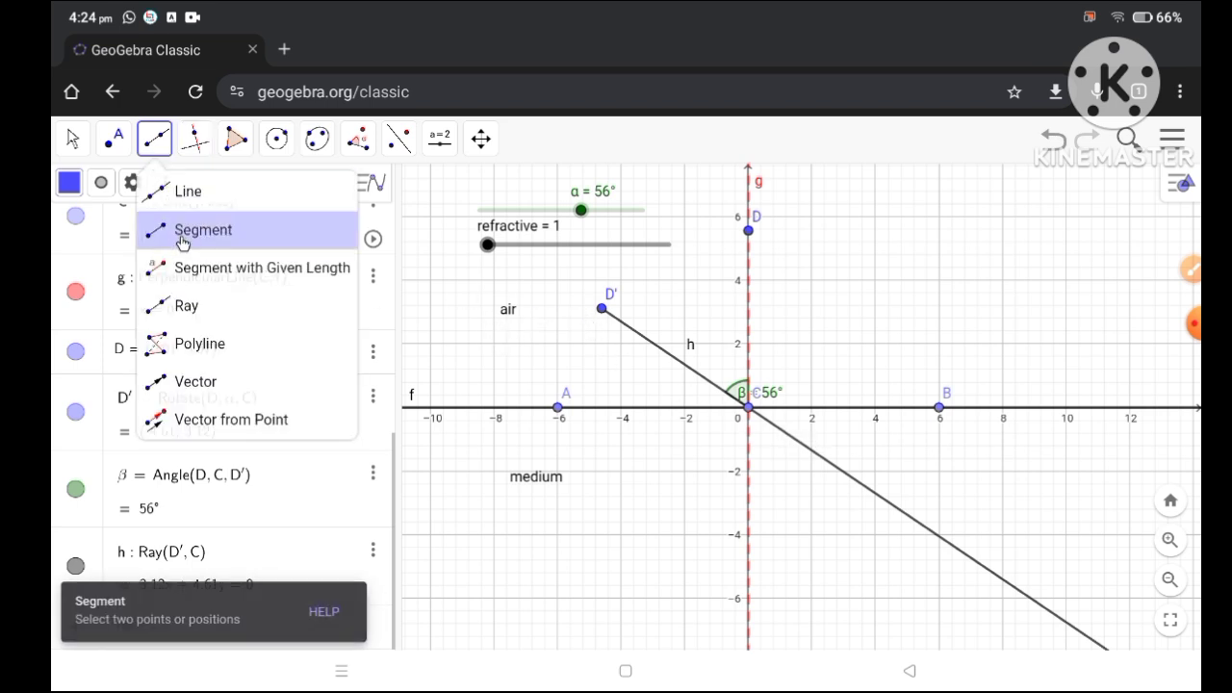
left_click(602, 310)
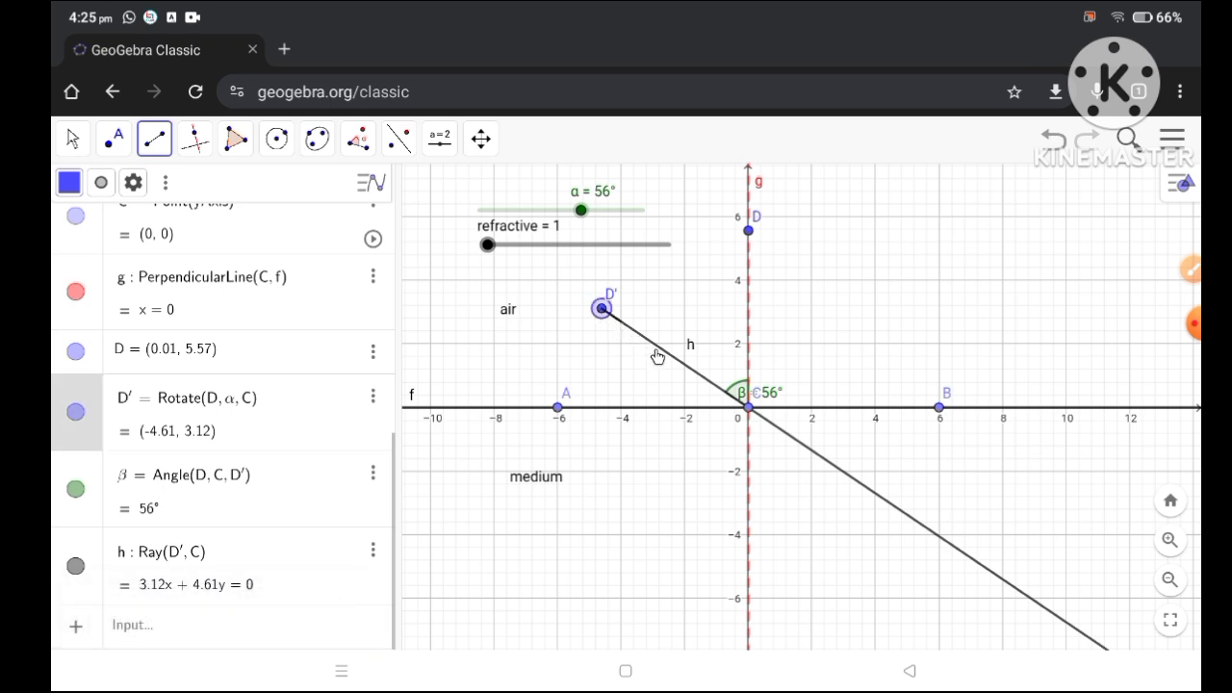
left_click(750, 411)
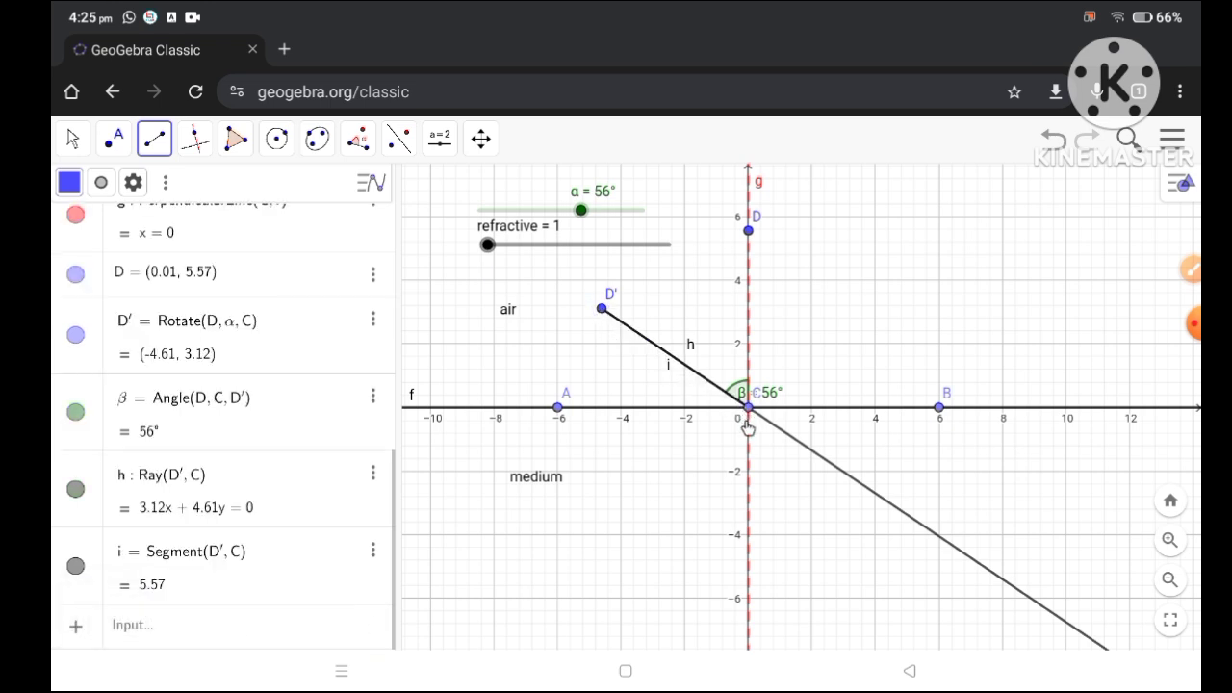
left_click(829, 464)
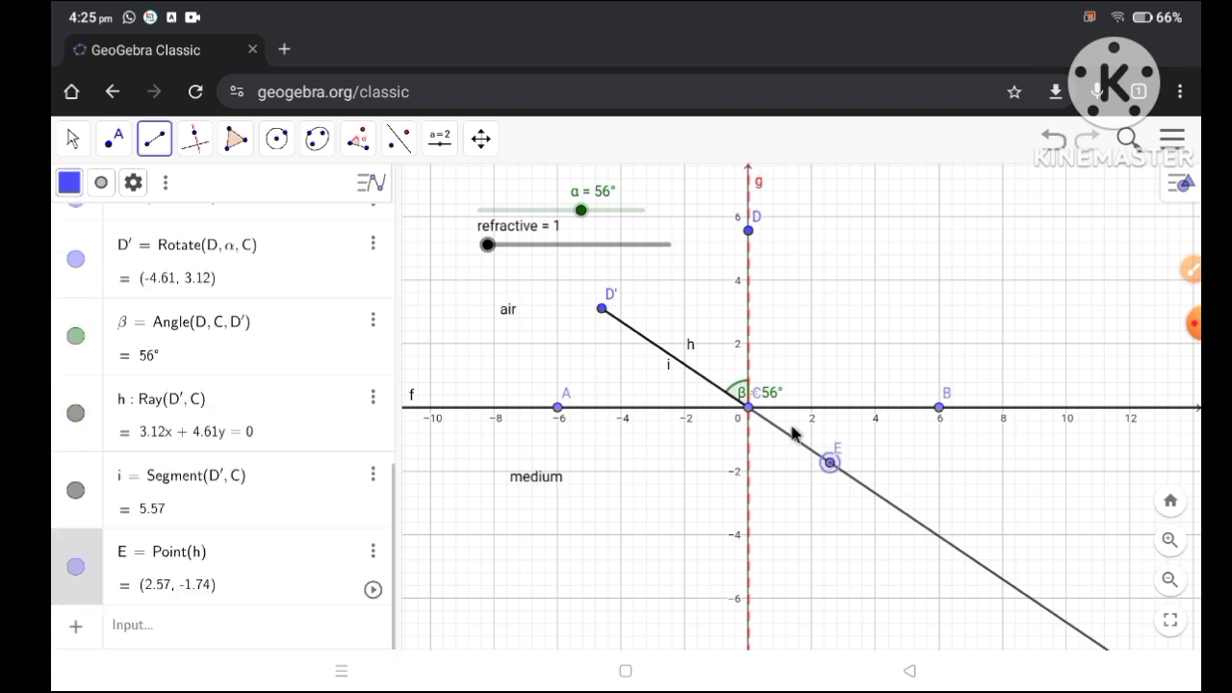
left_click(1057, 133)
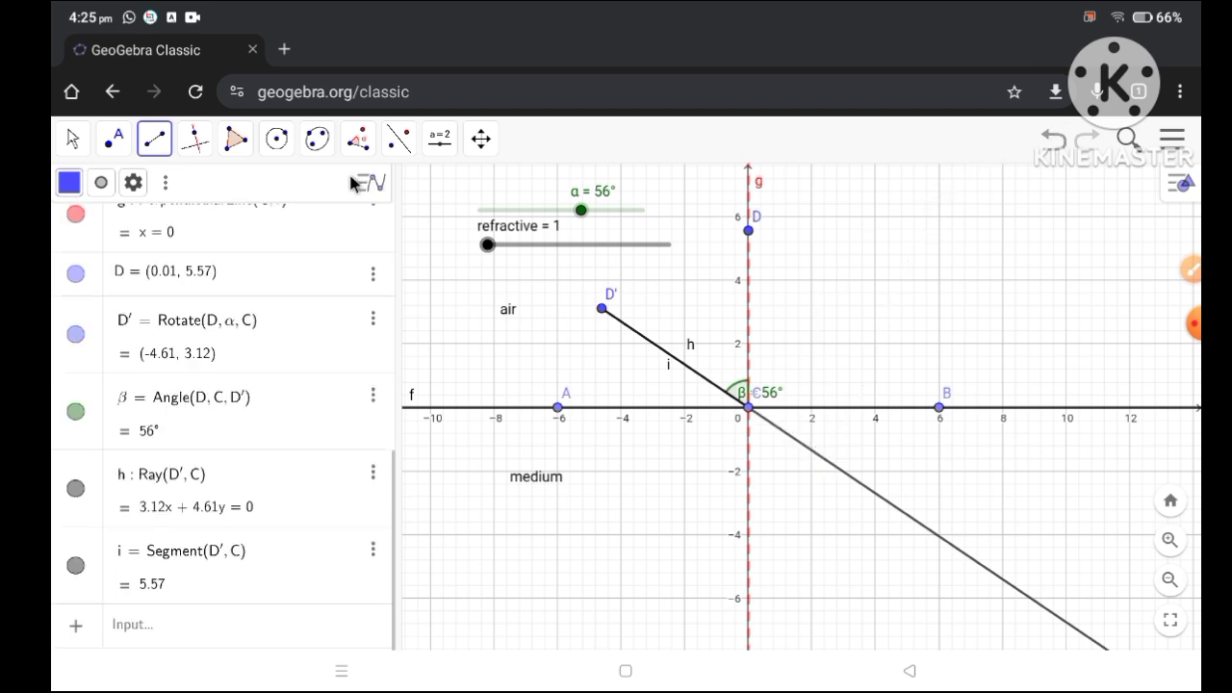
- Give ray h, running from D' through C, a dashed line style
left_click(72, 139)
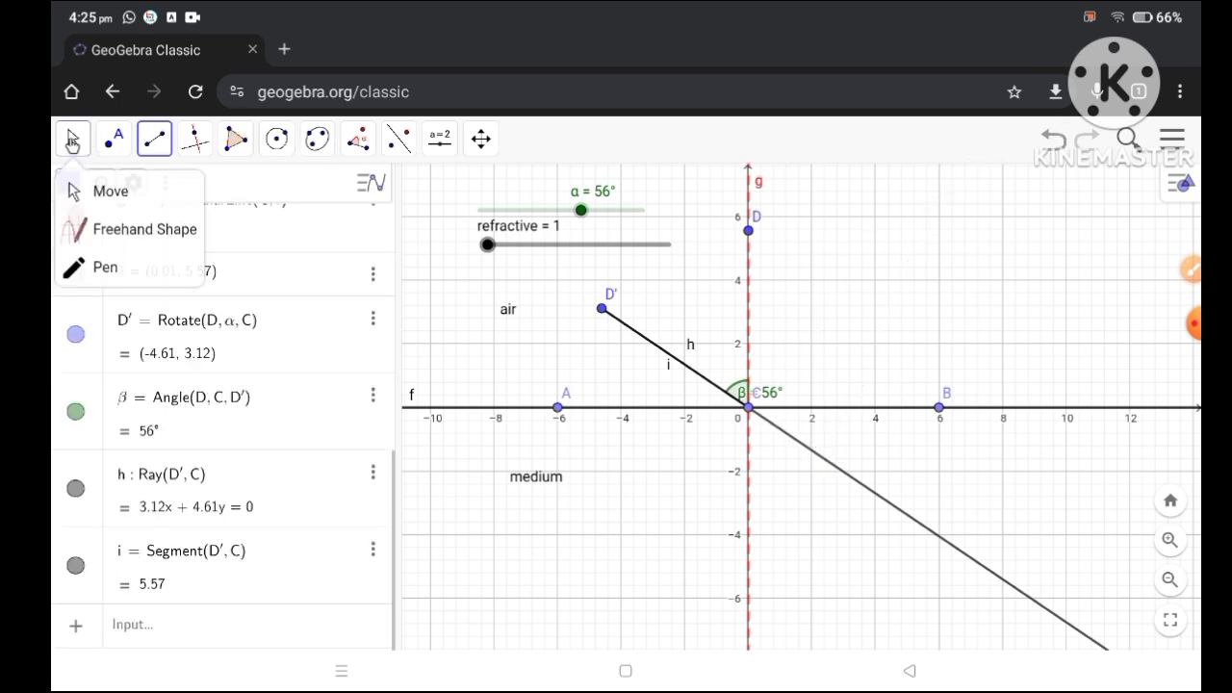
left_click(907, 517)
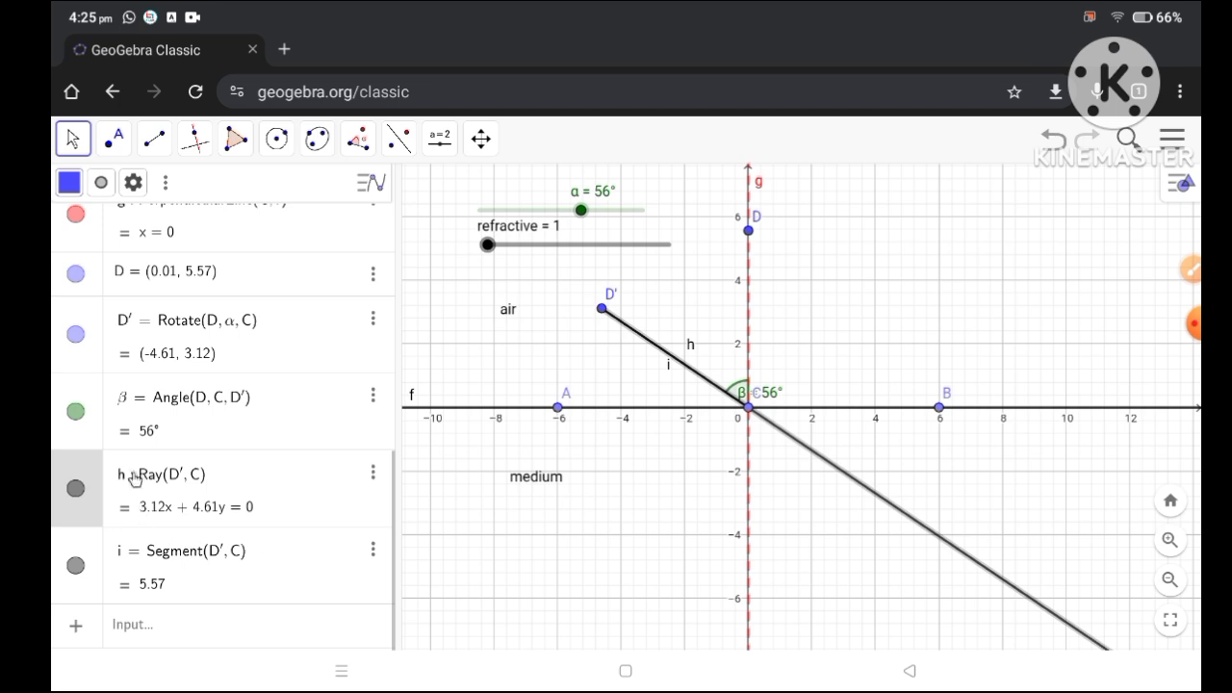
left_click(374, 473)
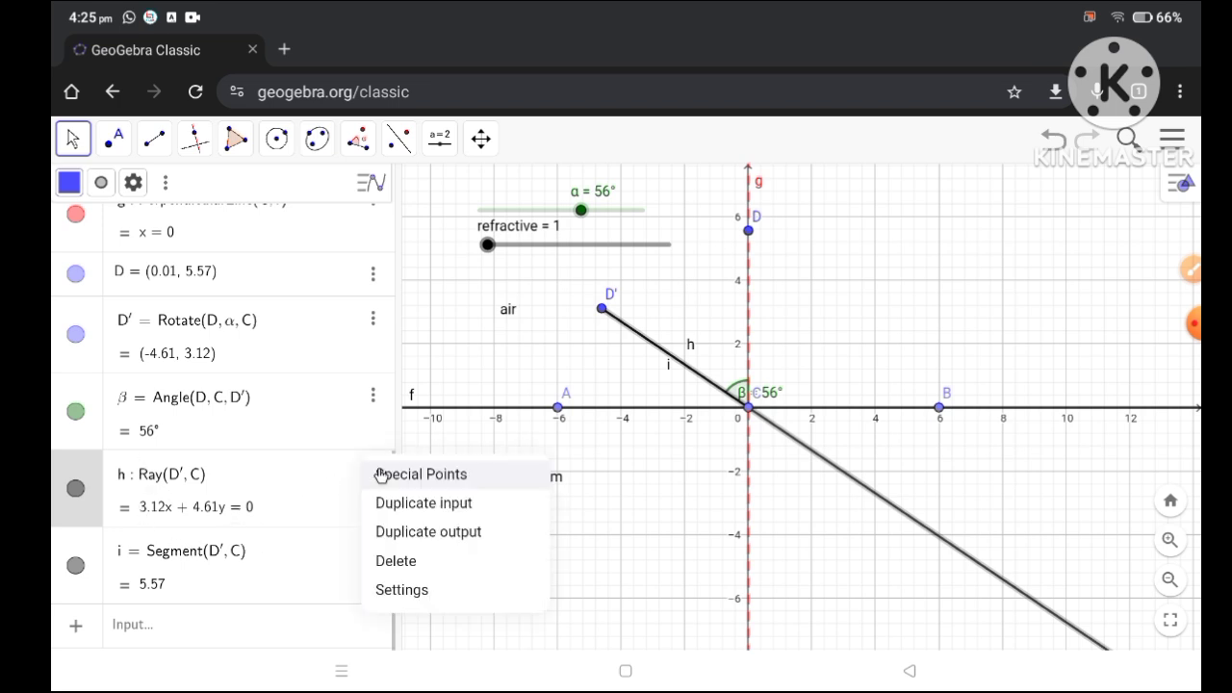
left_click(396, 589)
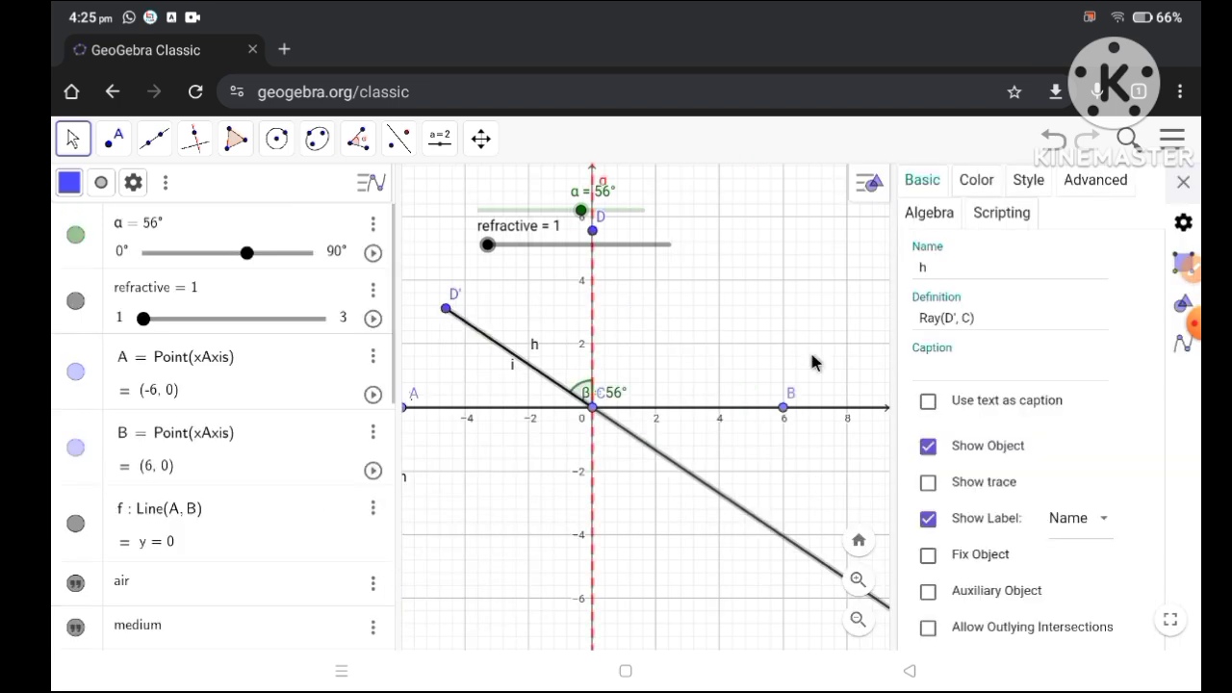
left_click(1028, 183)
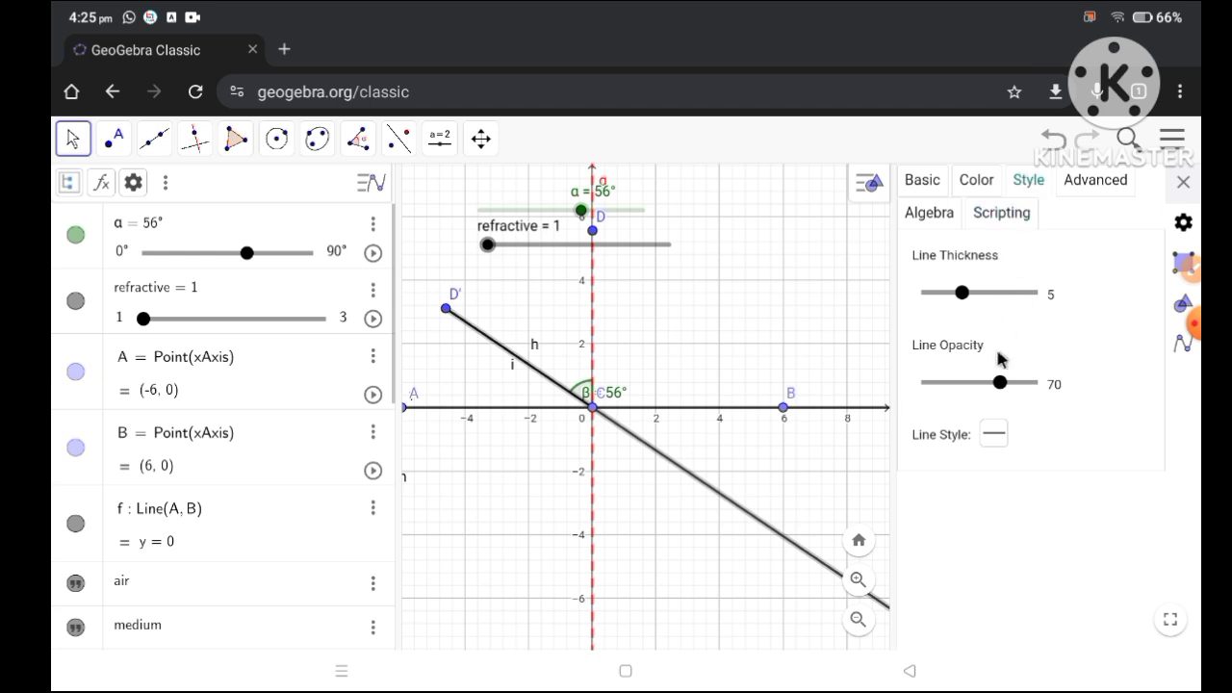
left_click(993, 433)
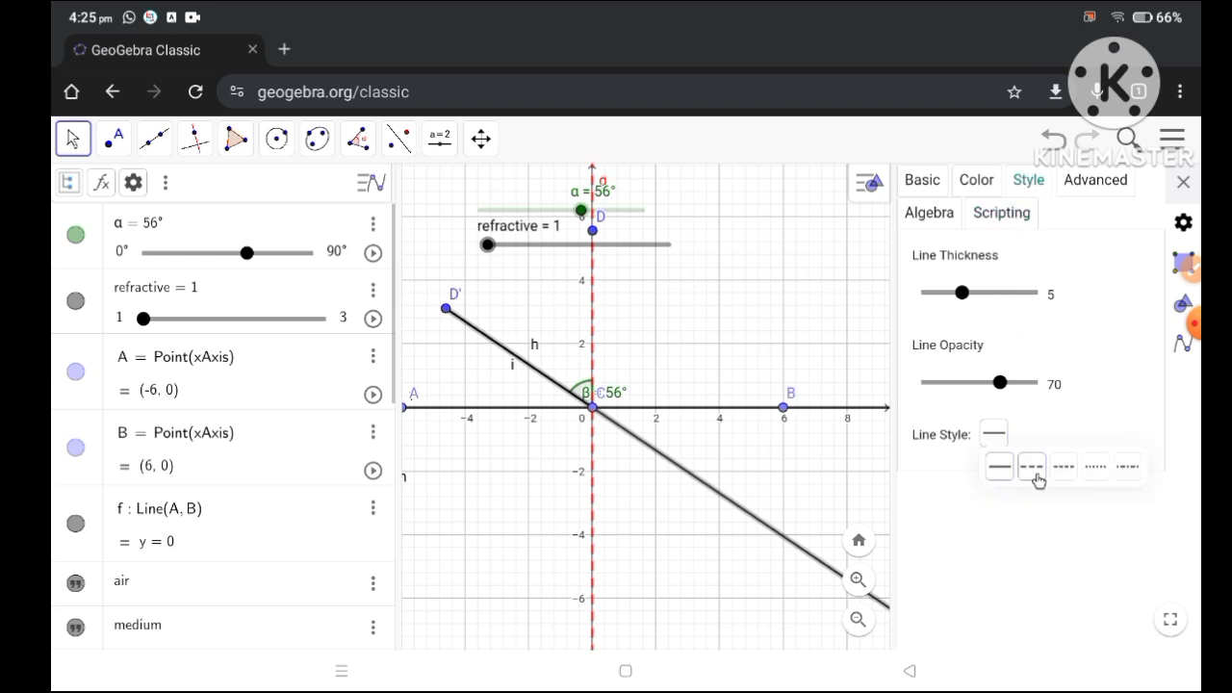
left_click(1032, 468)
left_click(785, 281)
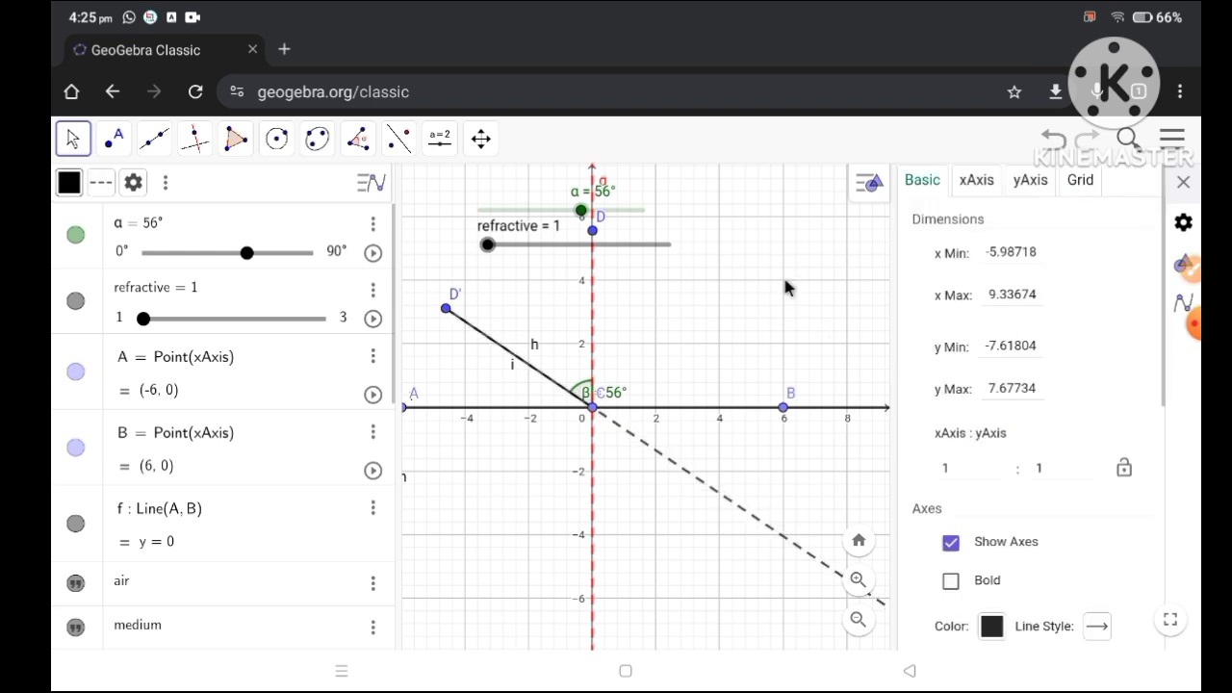
left_click(1184, 184)
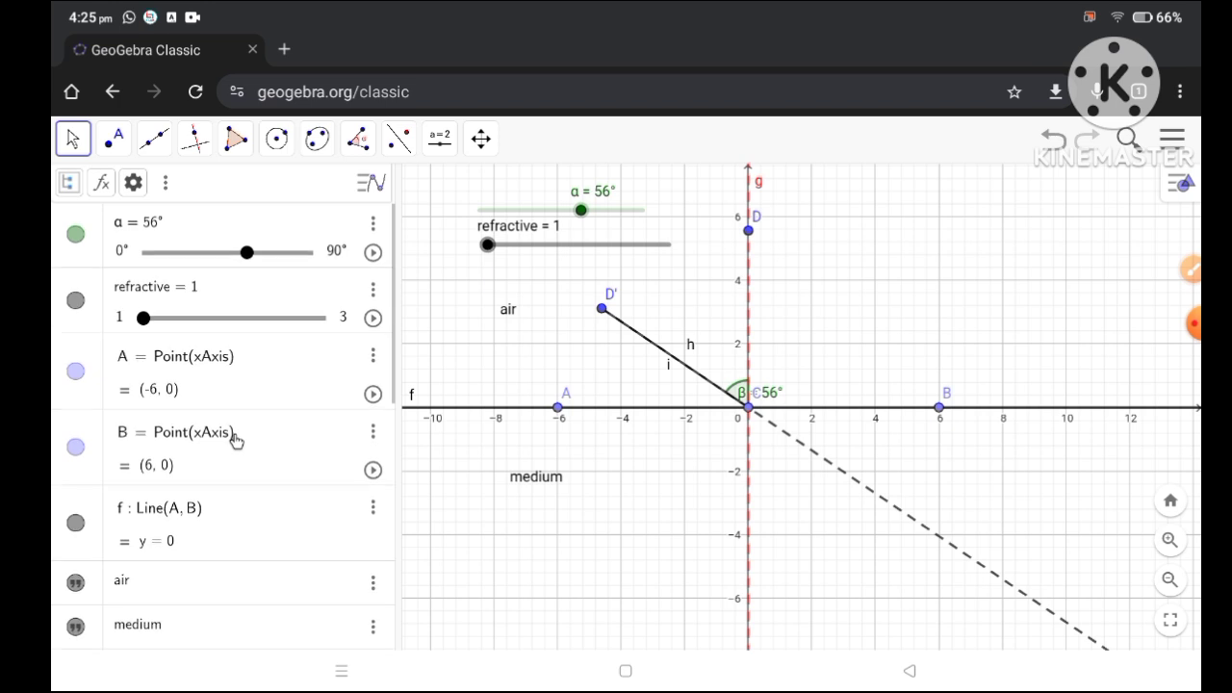
- Start a new algebra entry as the inverse sine of a fraction with sin(α) as its numerator
scroll(235, 439, "down", 6)
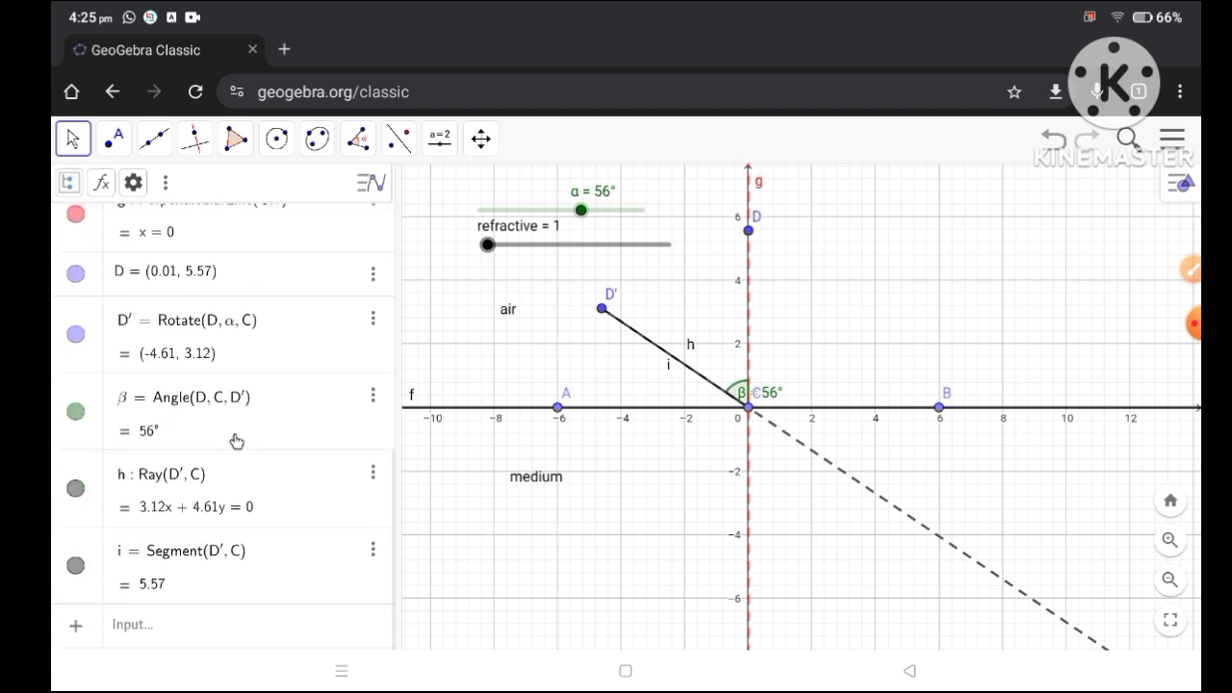
left_click(135, 630)
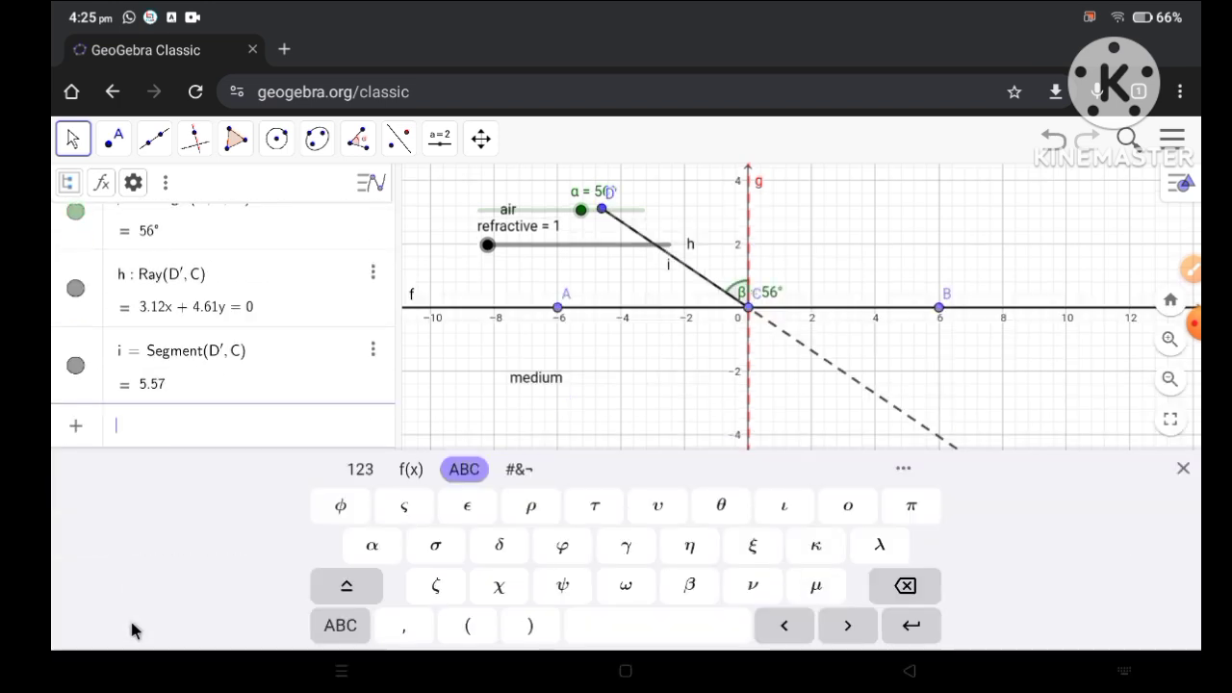
left_click(410, 472)
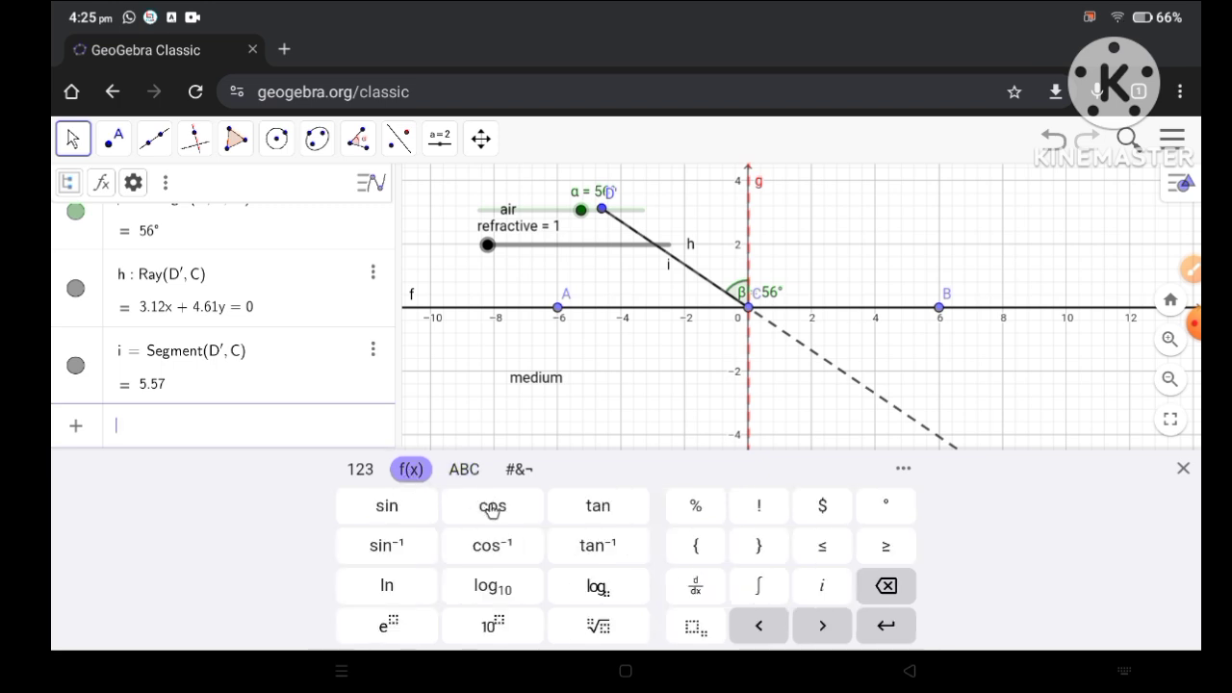
left_click(390, 546)
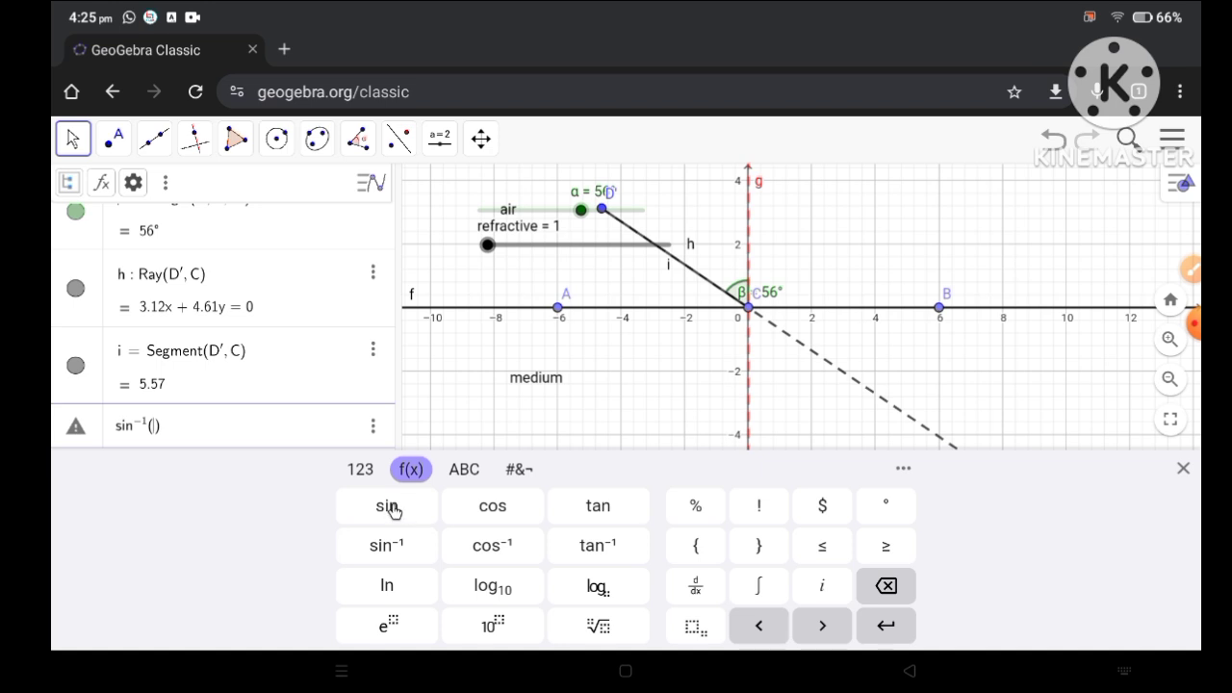
left_click(392, 510)
left_click(463, 476)
left_click(356, 623)
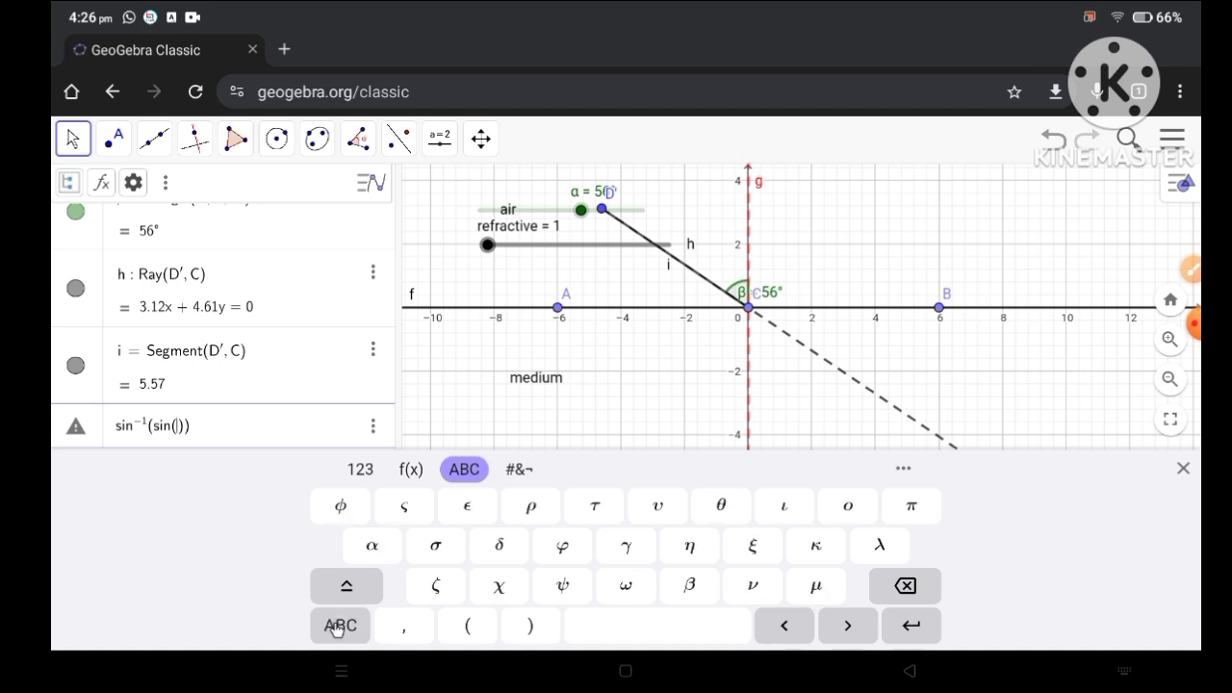
left_click(358, 553)
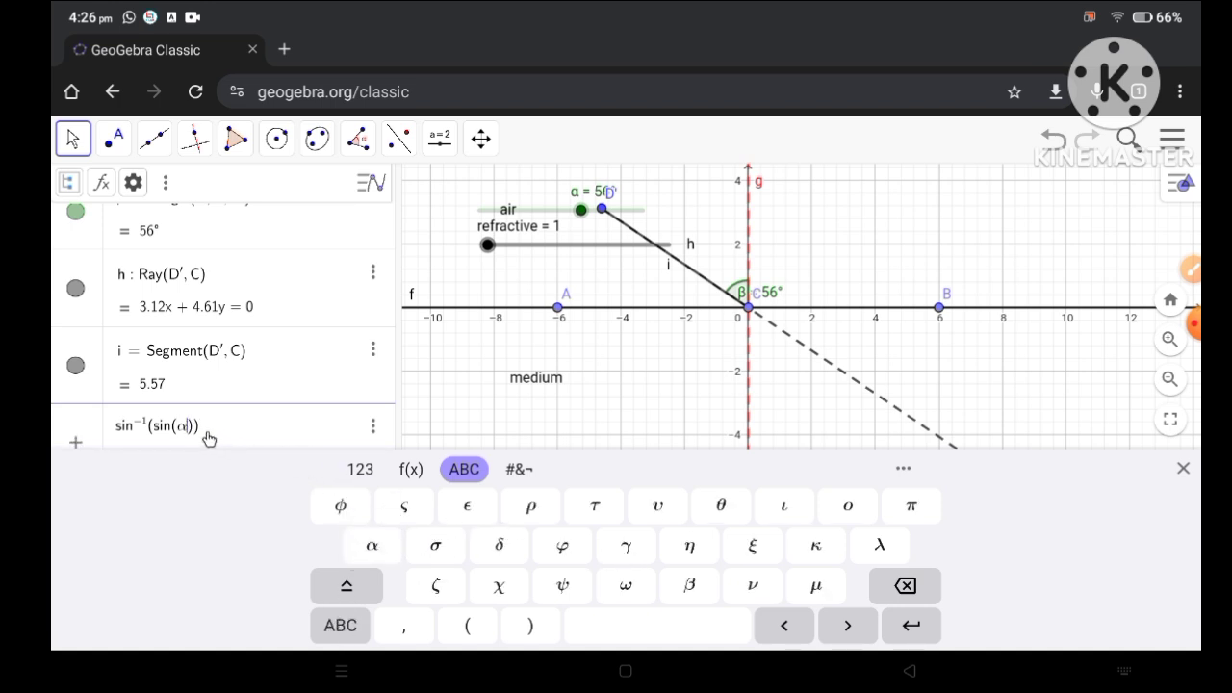
left_click(849, 625)
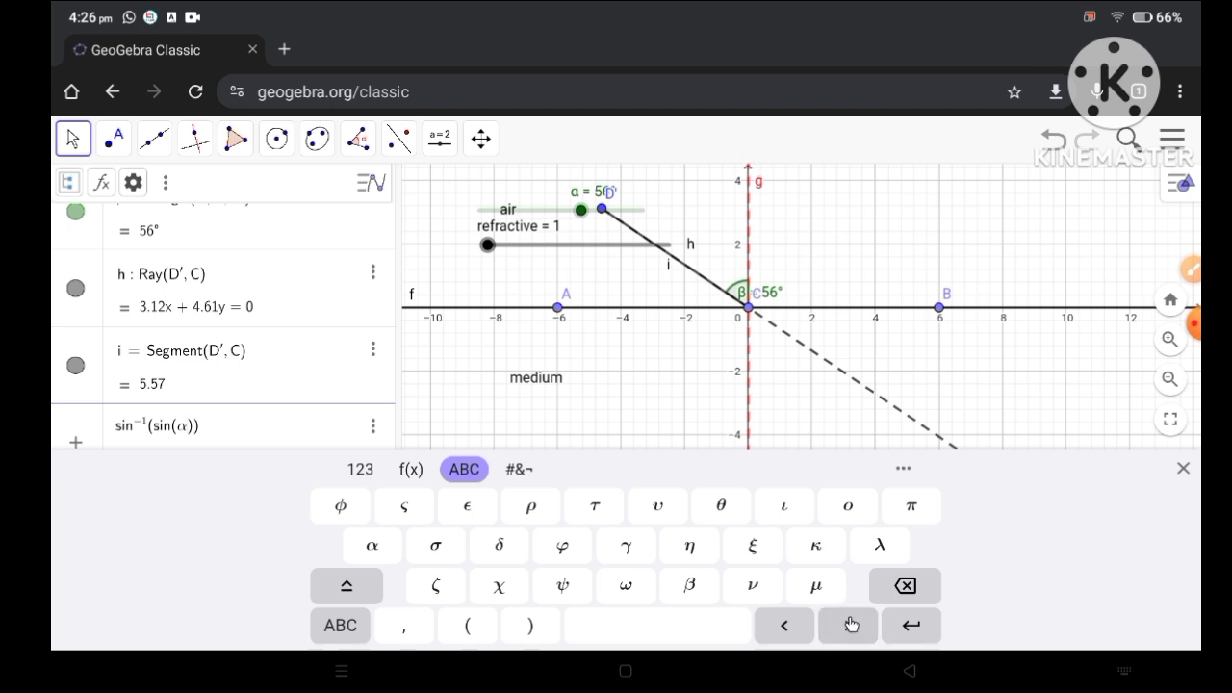
left_click(360, 470)
left_click(886, 507)
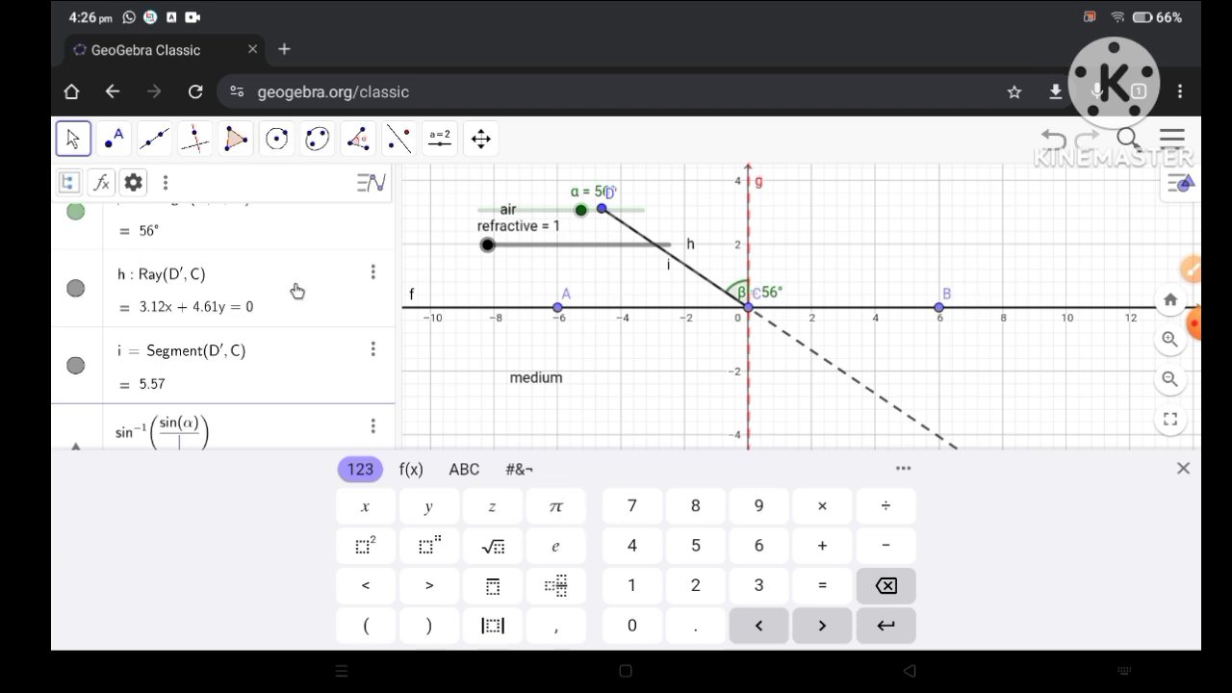
- Enter the slider name refractive as the denominator of the fraction under sin(α)
scroll(297, 290, "up", 10)
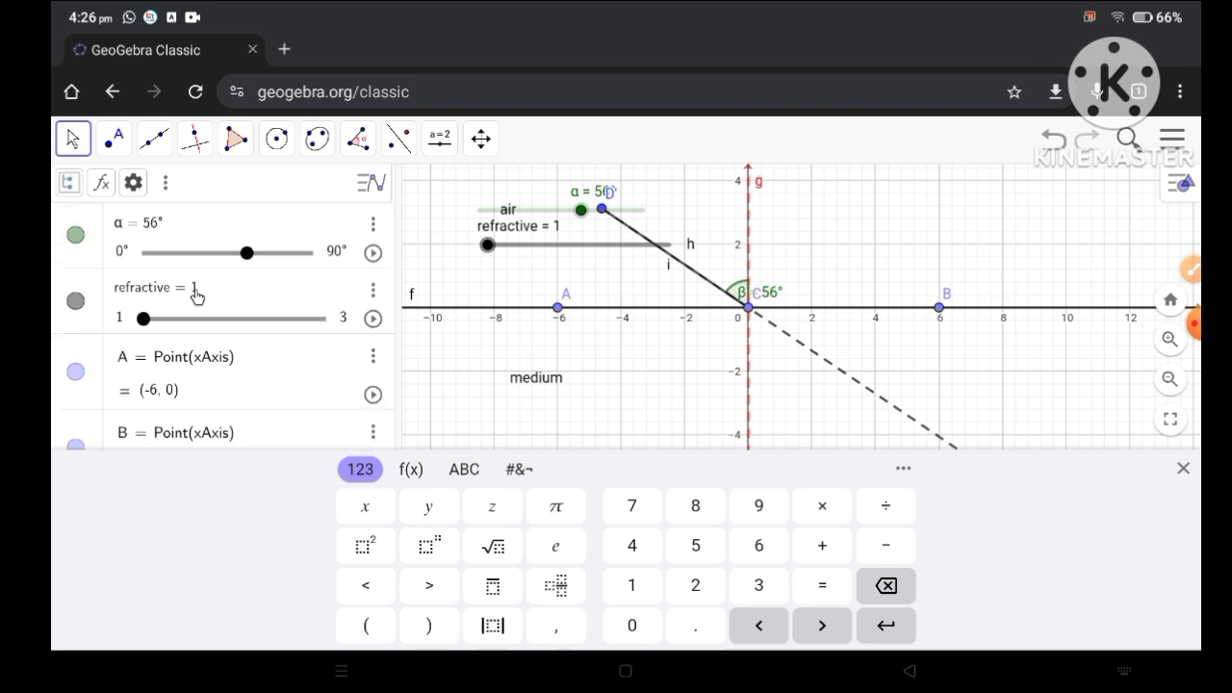
scroll(255, 299, "down", 8)
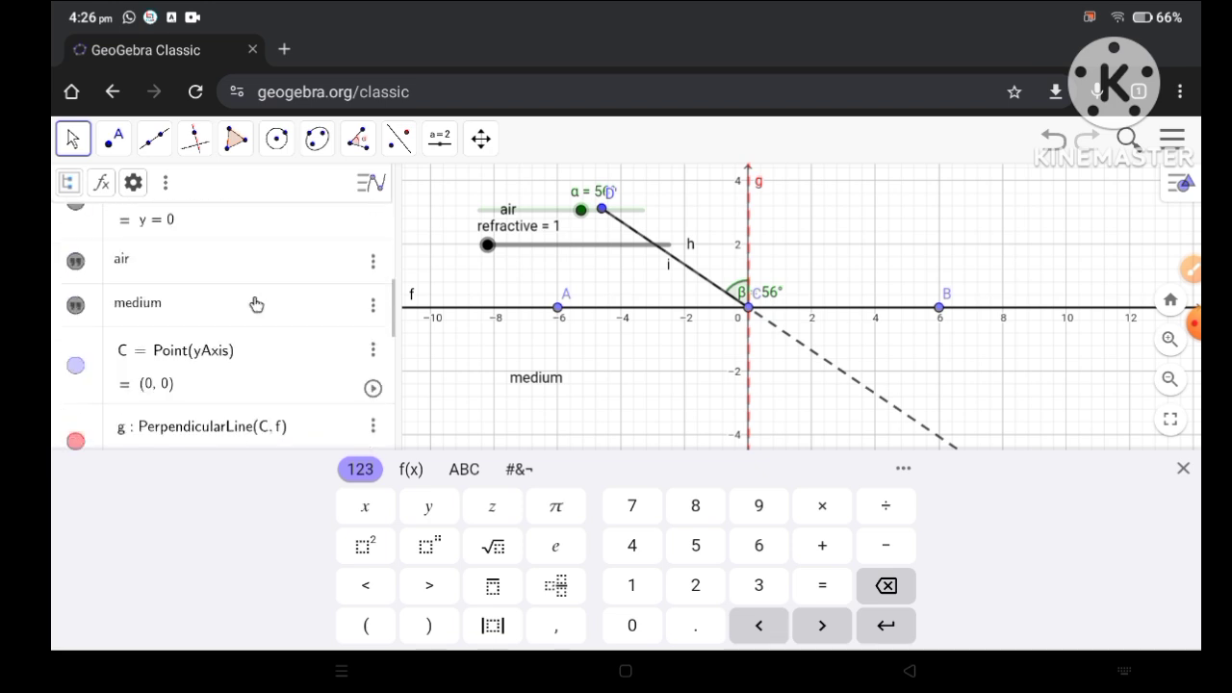
scroll(406, 363, "down", 4)
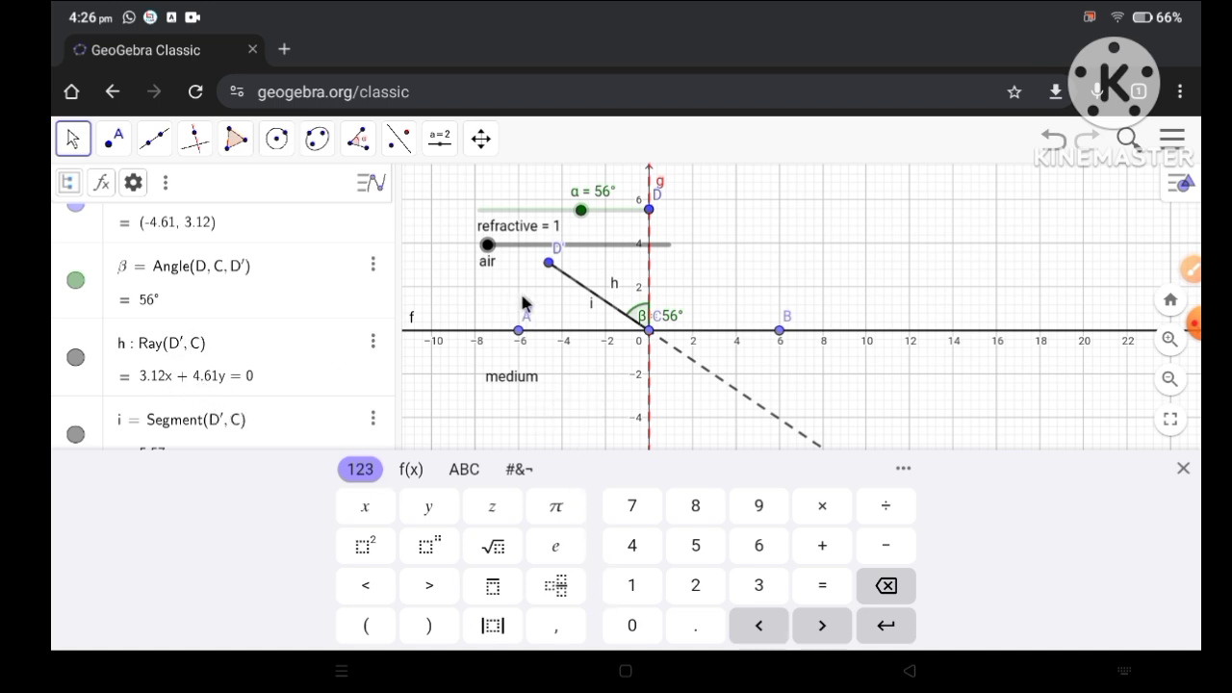
scroll(180, 385, "down", 3)
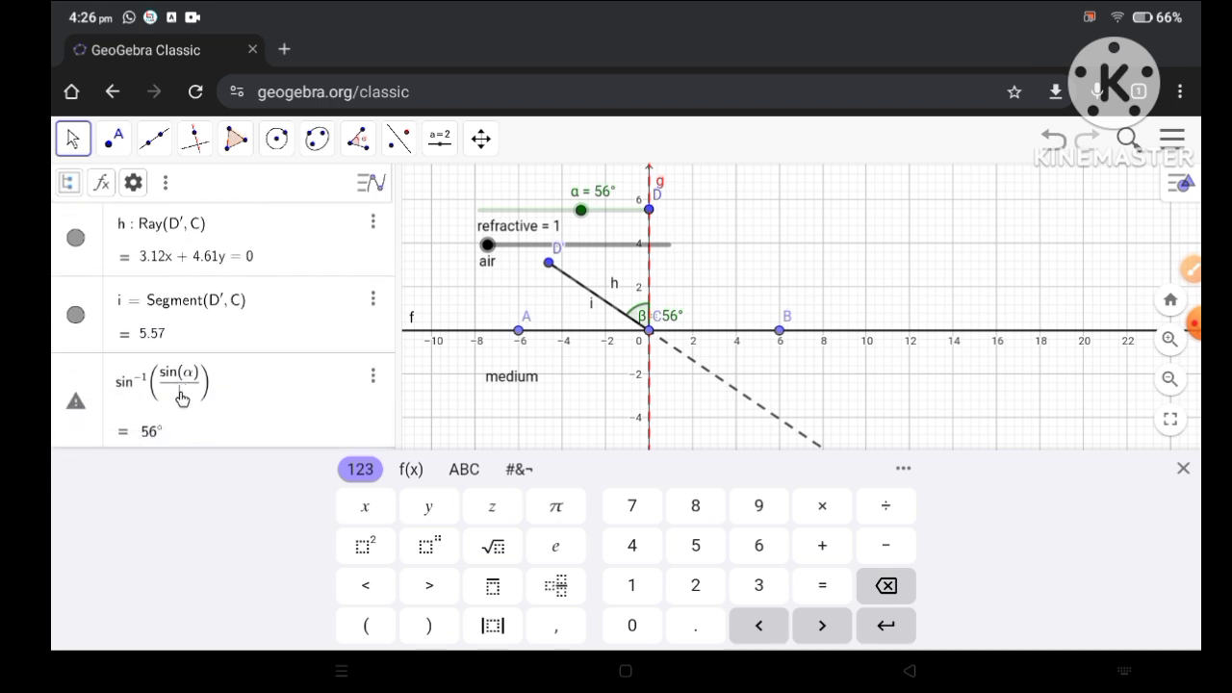
left_click(462, 471)
type("r")
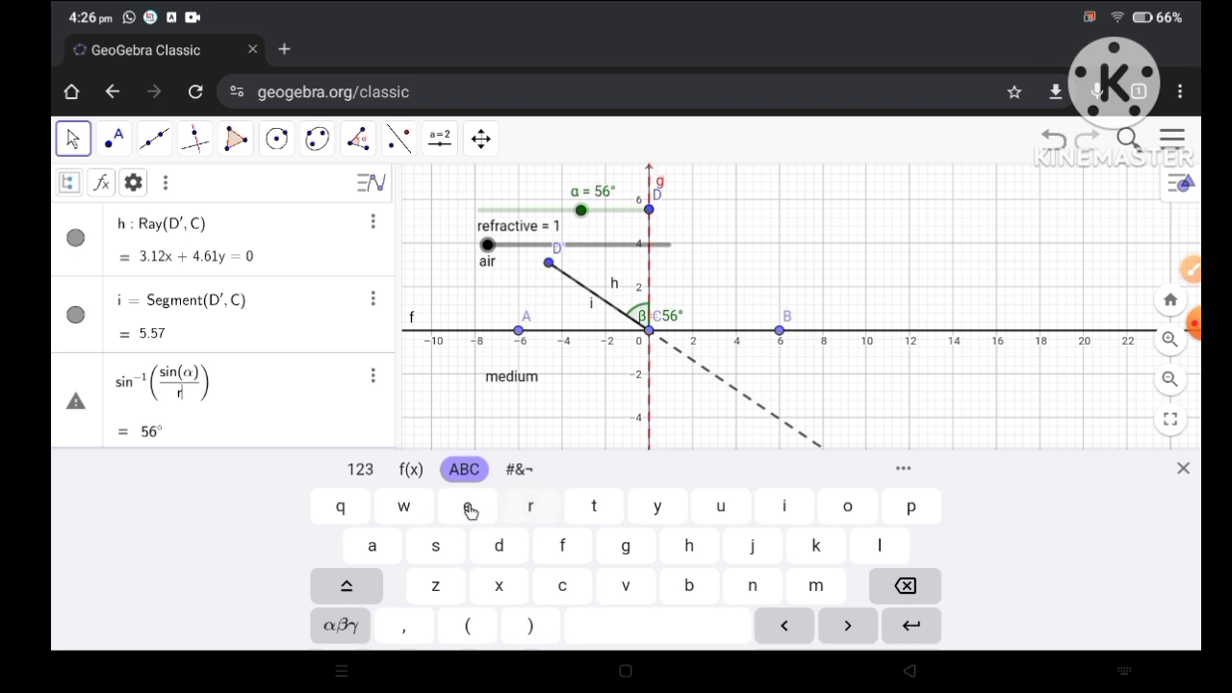
type("efrac")
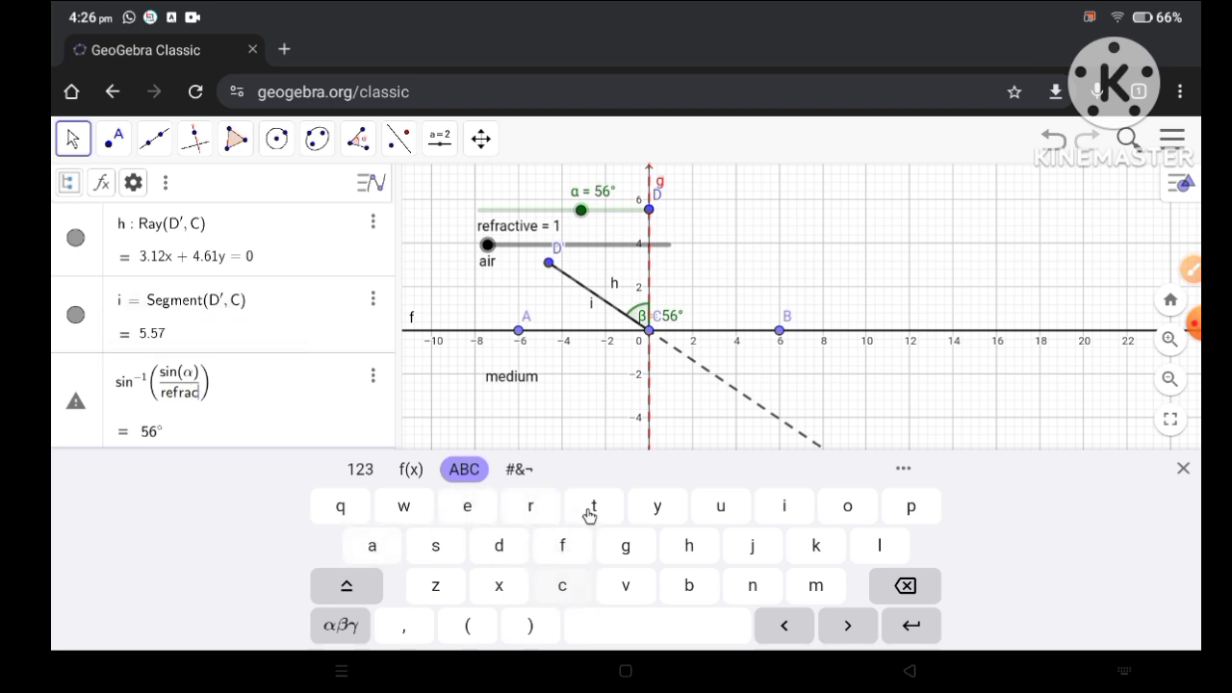
type("ti")
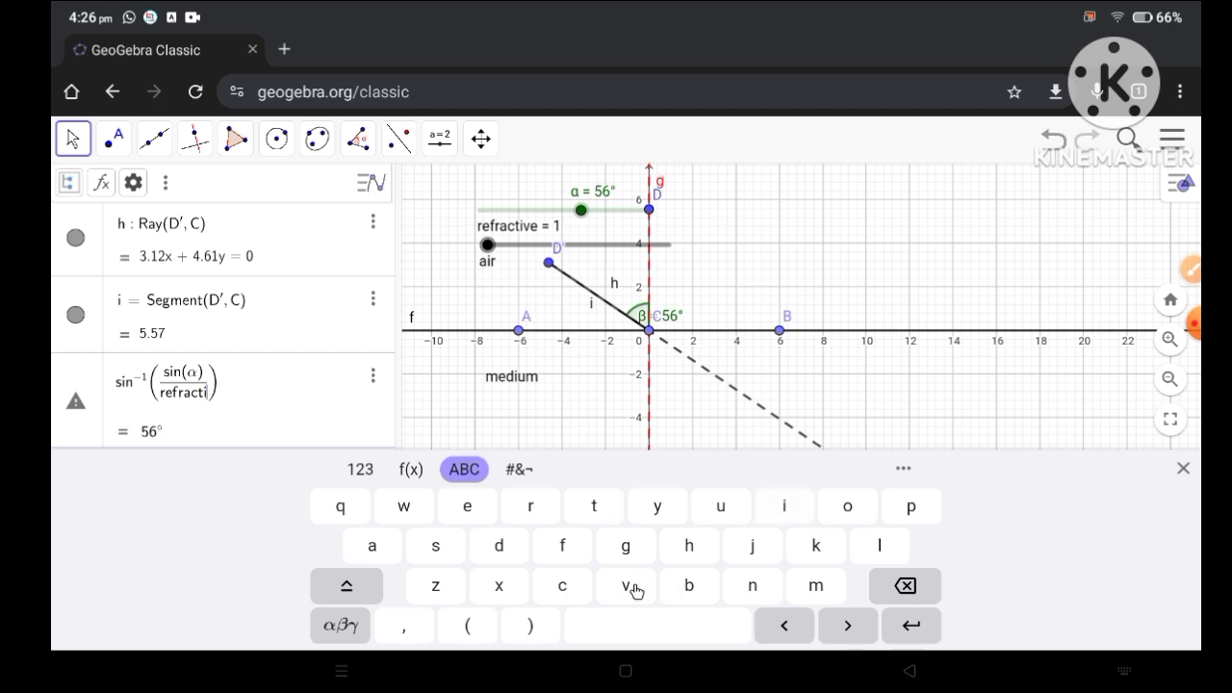
type("ve")
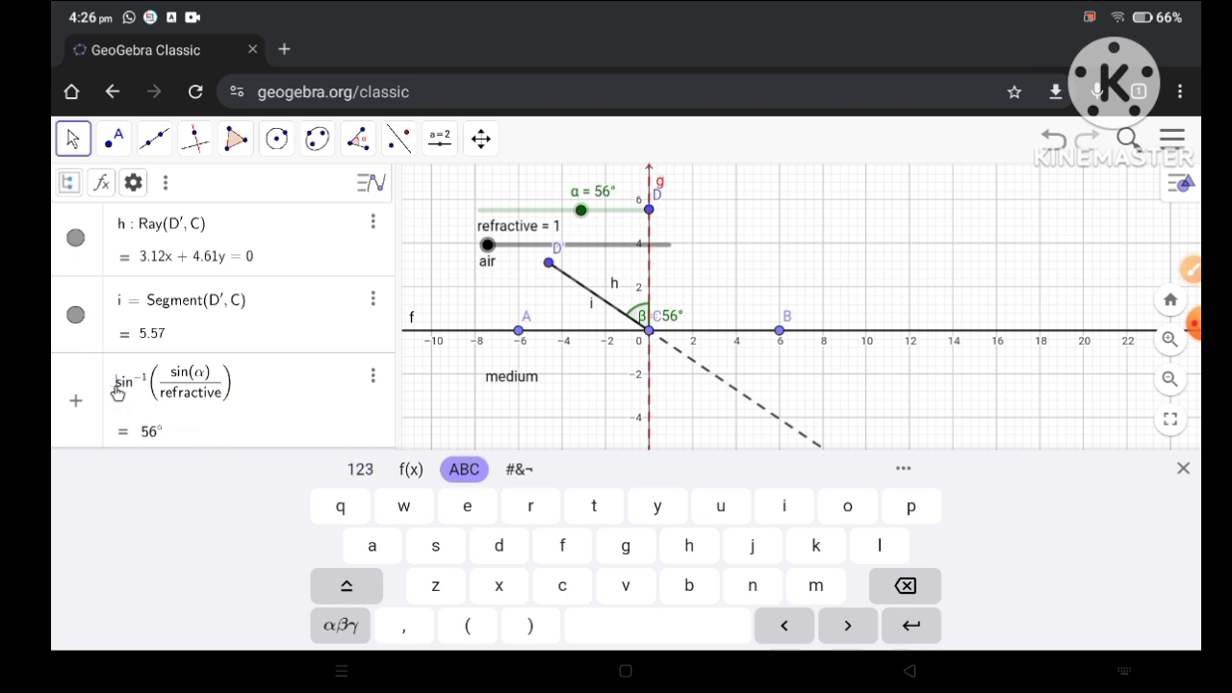
- Assign the inverse-sine expression to the name r and confirm it as r = sin⁻¹(sin(α)/refractive)
type("r")
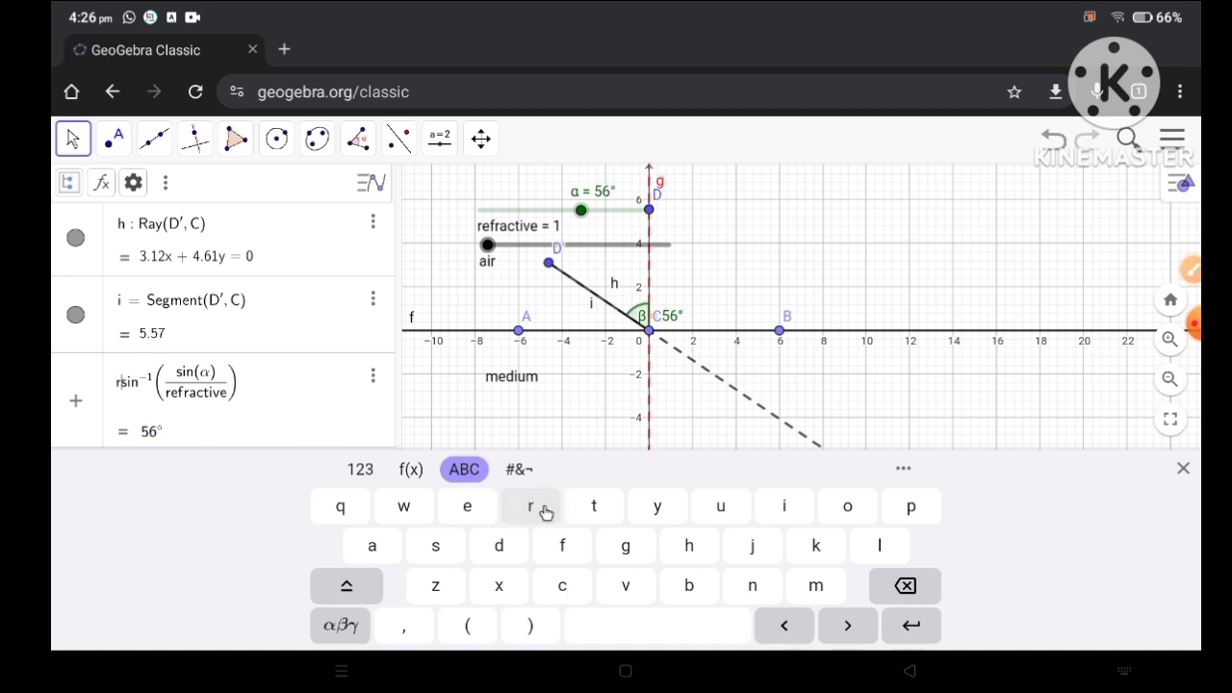
left_click(373, 472)
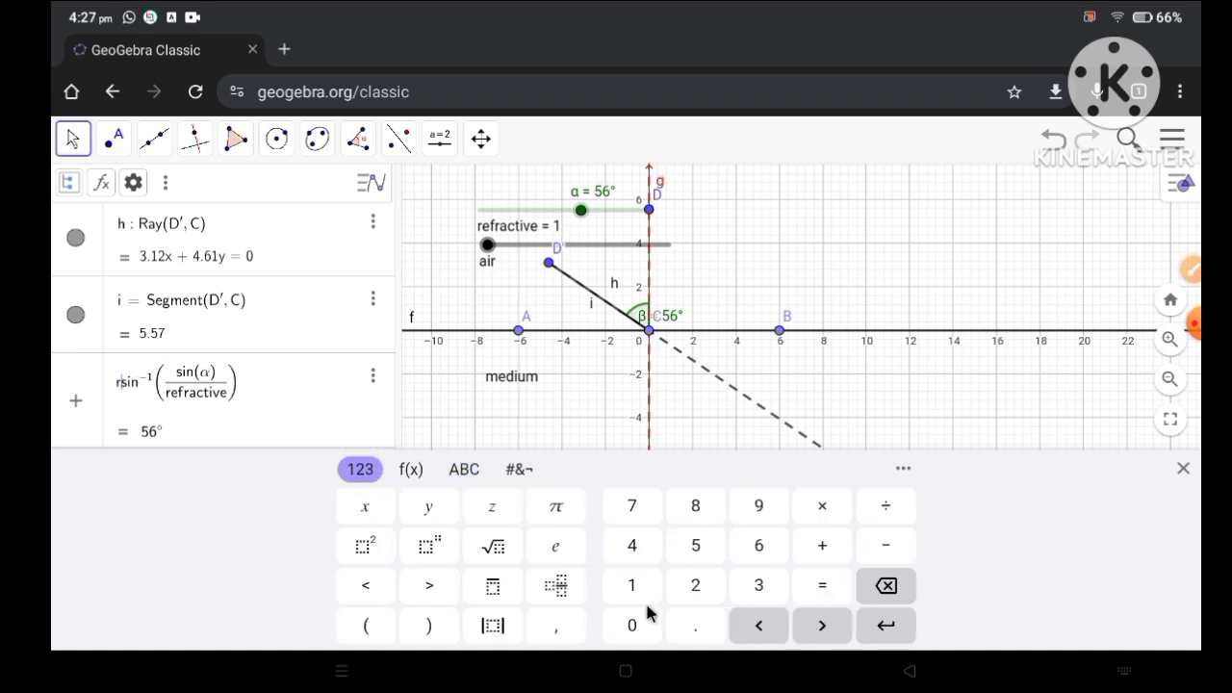
left_click(822, 585)
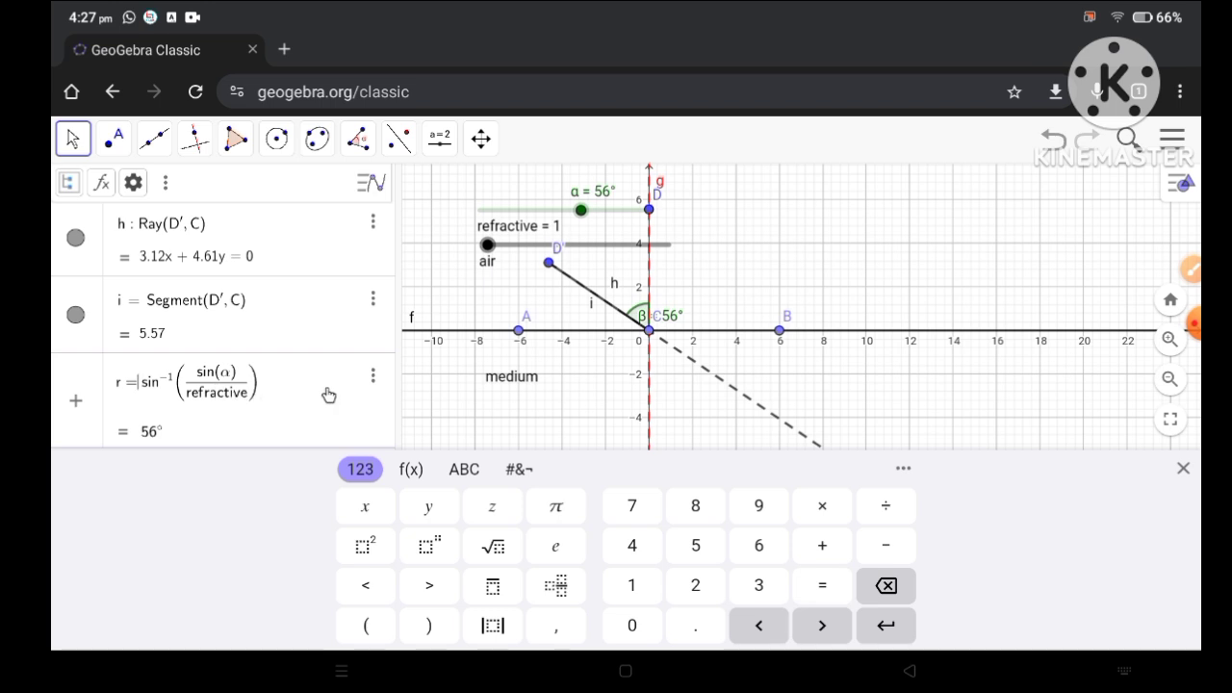
left_click(886, 626)
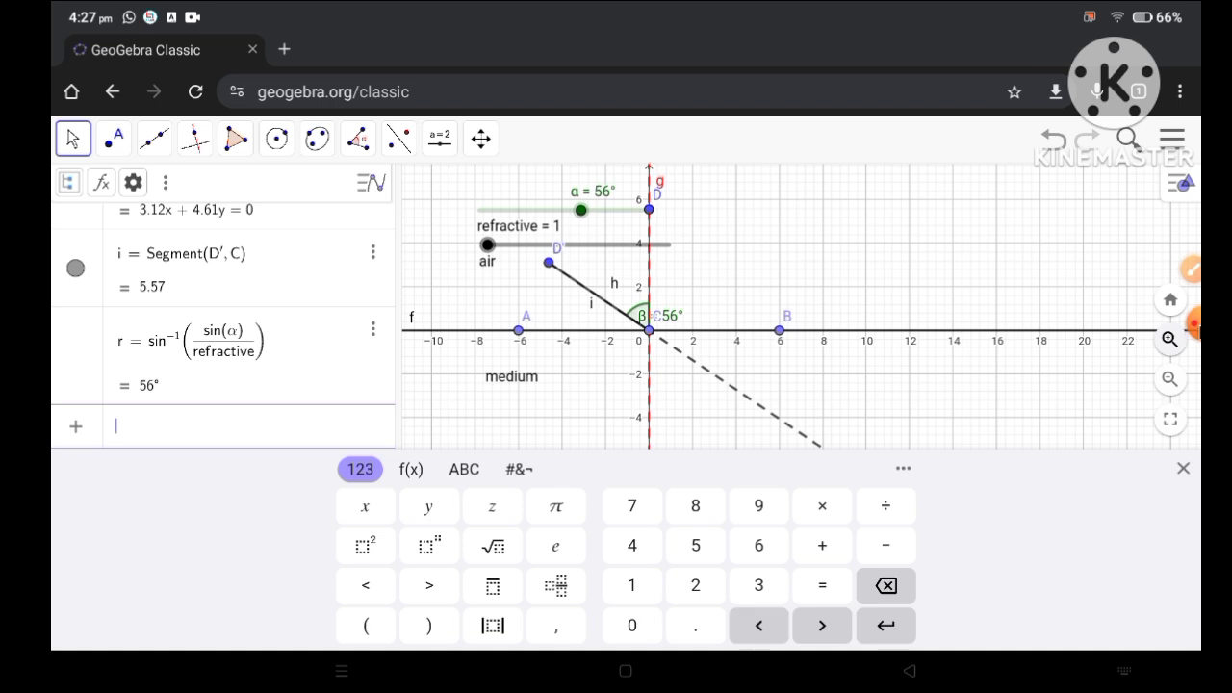
left_click(1190, 321)
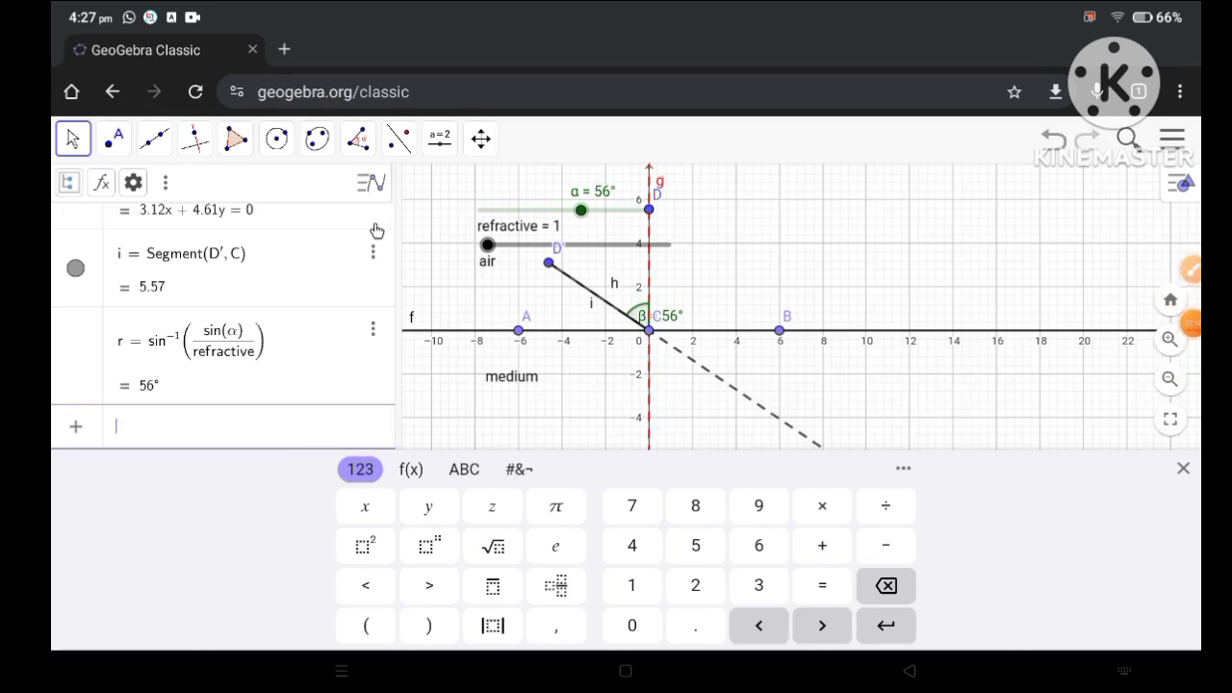
left_click(359, 142)
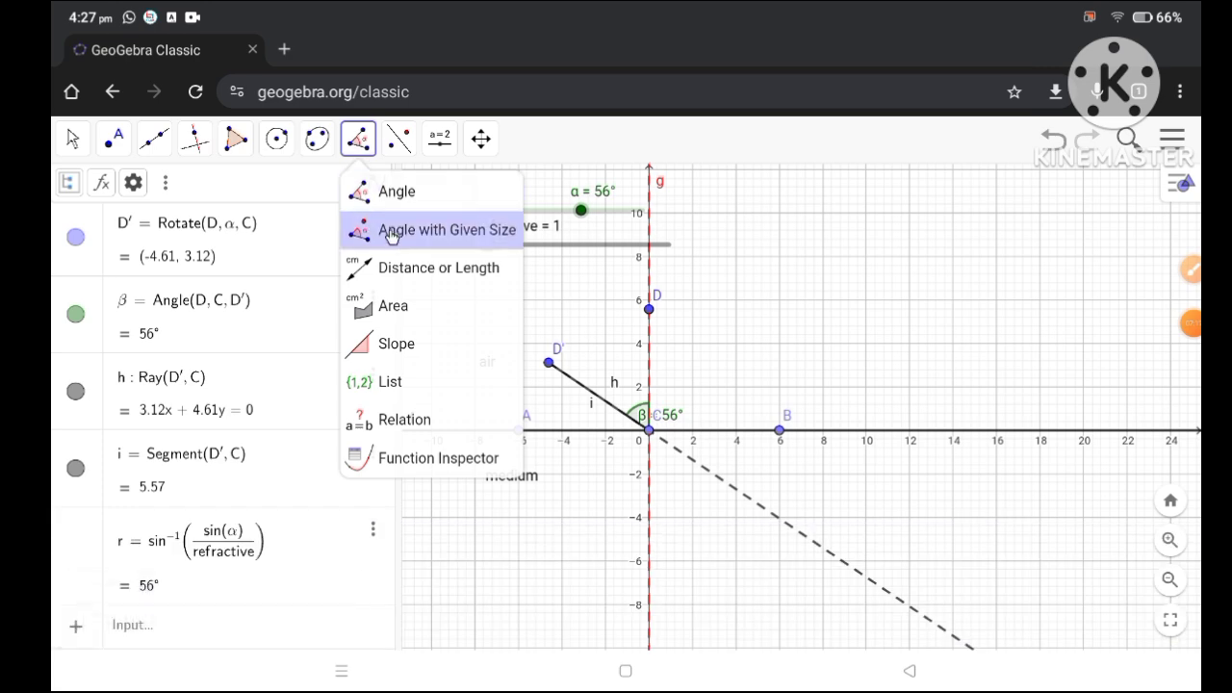
left_click(411, 238)
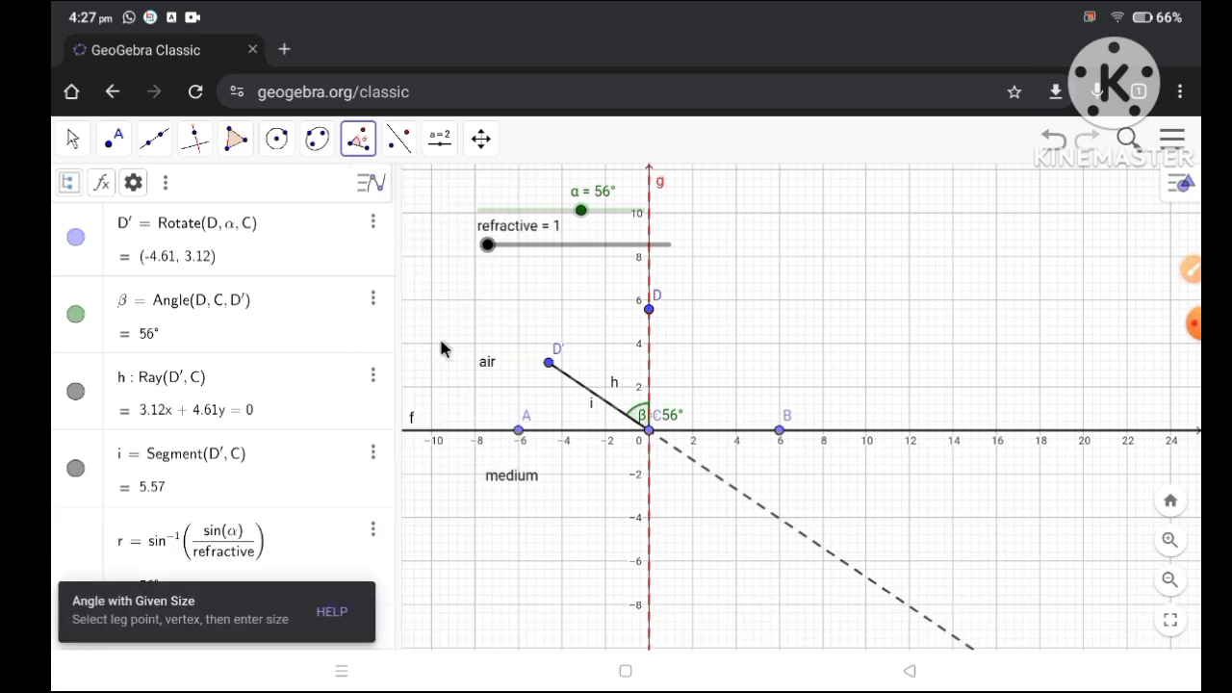
scroll(658, 544, "down", 1)
scroll(660, 551, "up", 1)
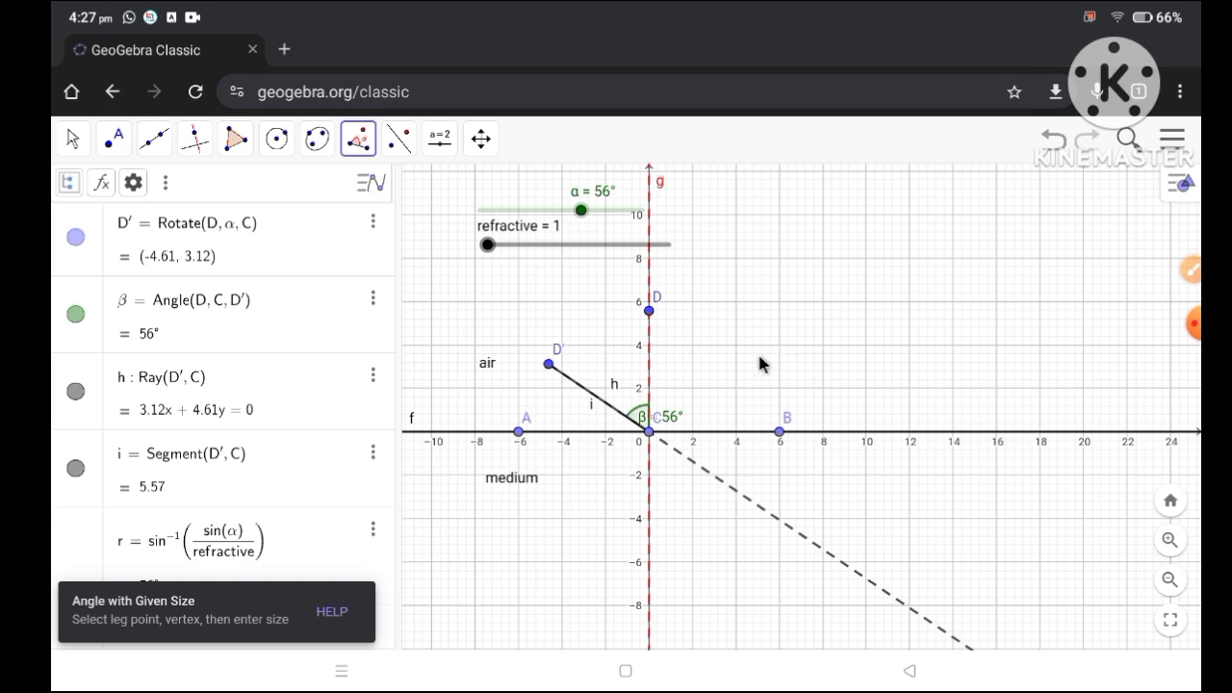
left_click(761, 256)
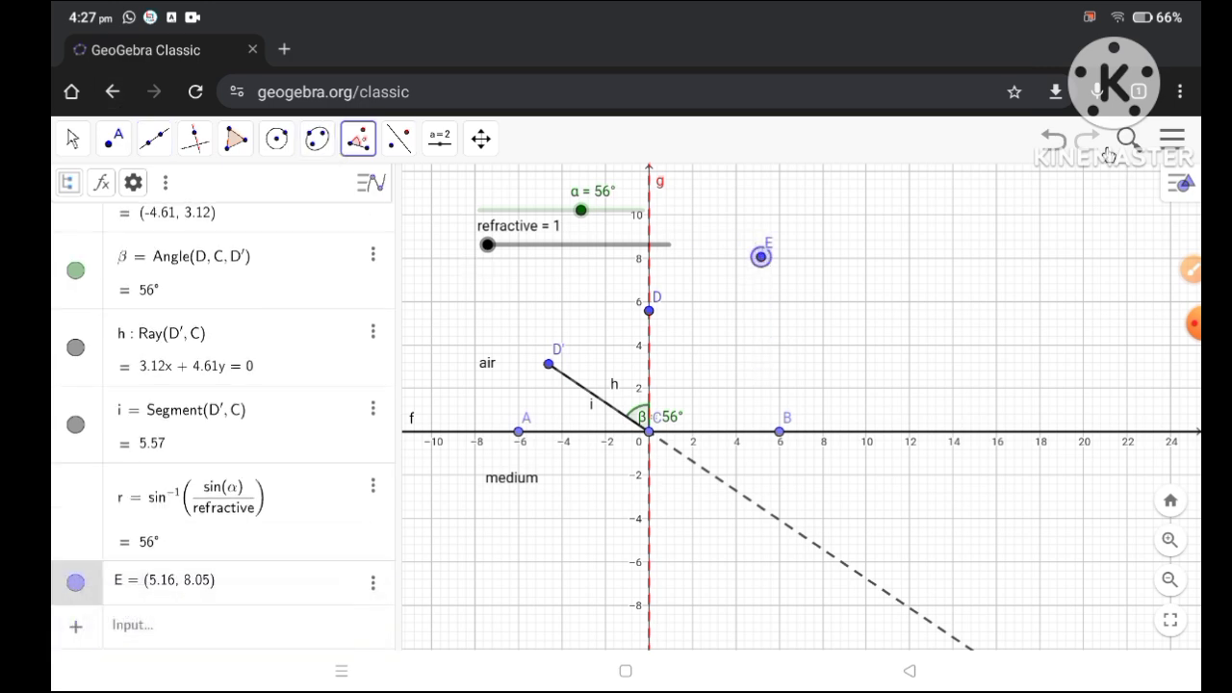
left_click(1050, 145)
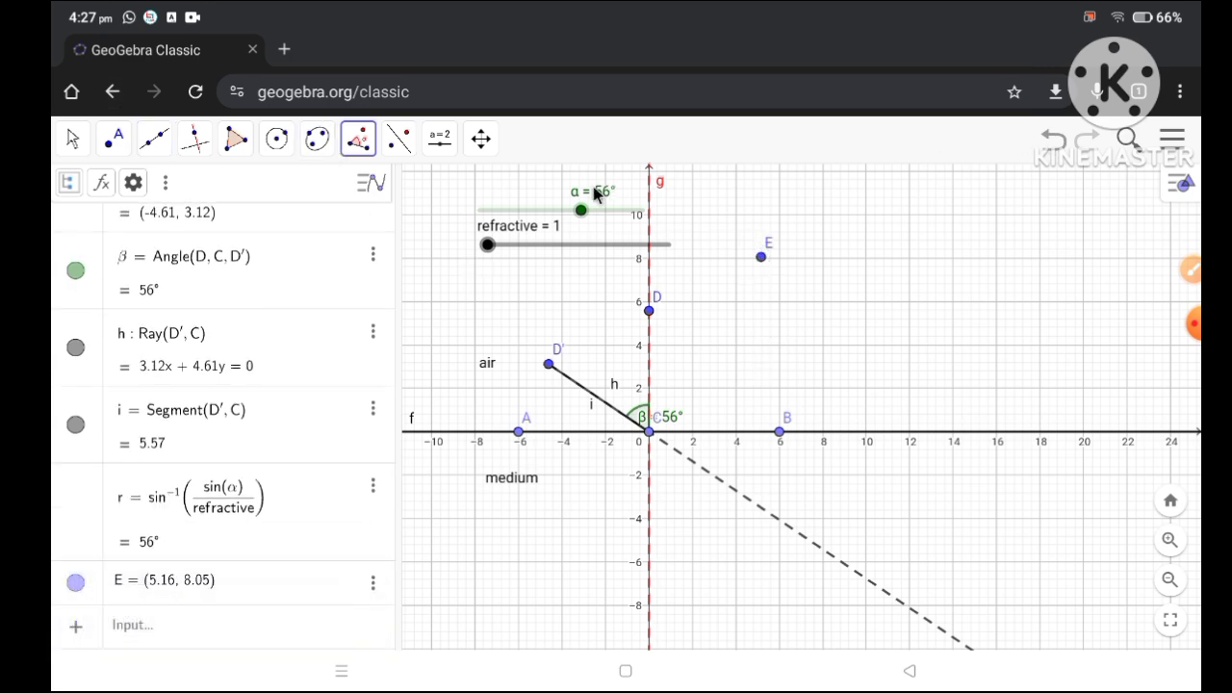
left_click(1059, 141)
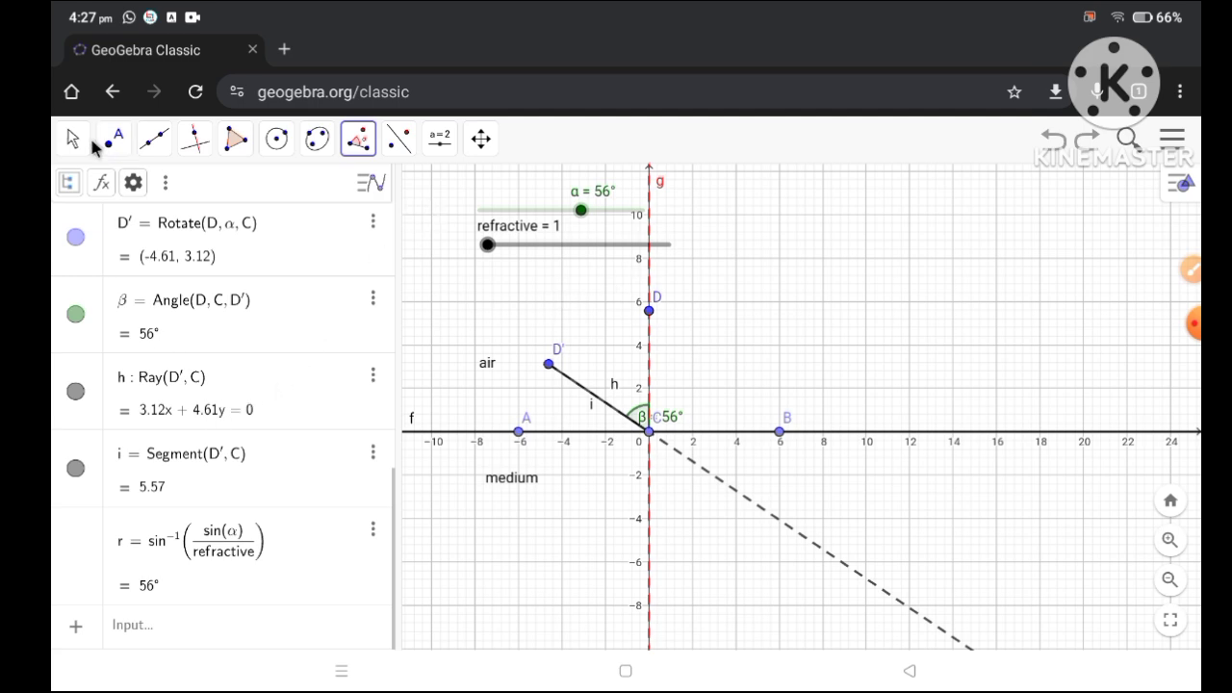
- Construct a counterclockwise angle of given size r at vertex C, starting from a new point on the normal at about (-0.05, -7.22)
left_click(73, 140)
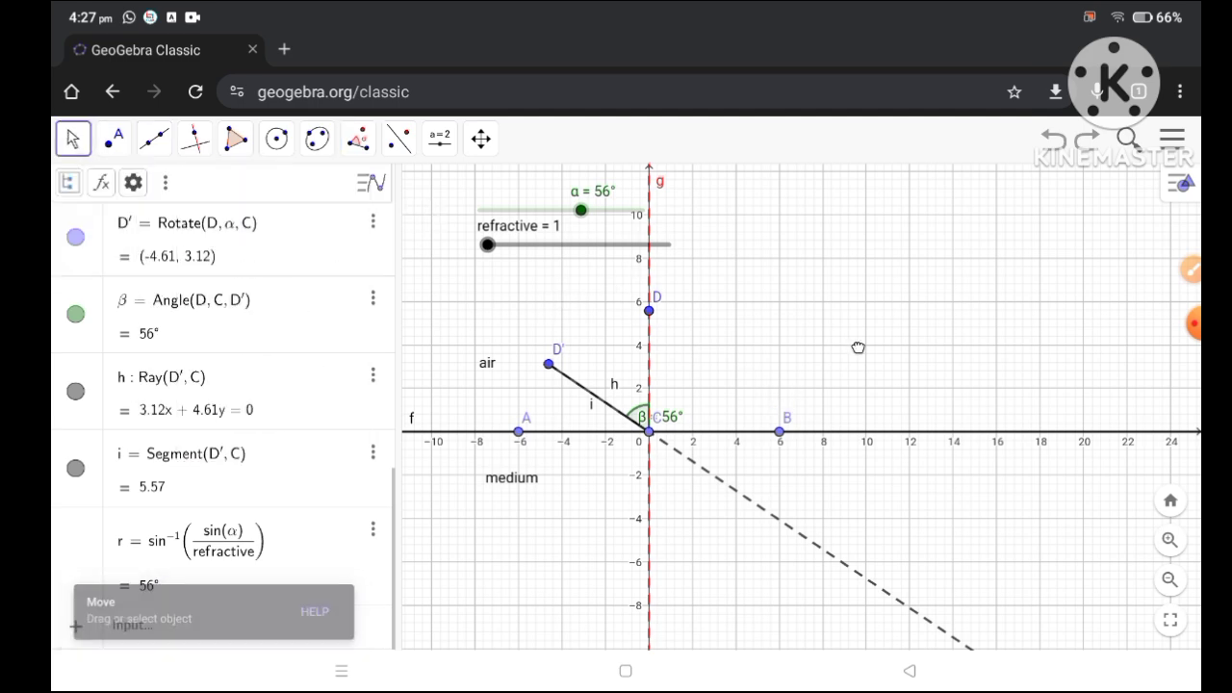
left_click_drag(858, 348, 827, 274)
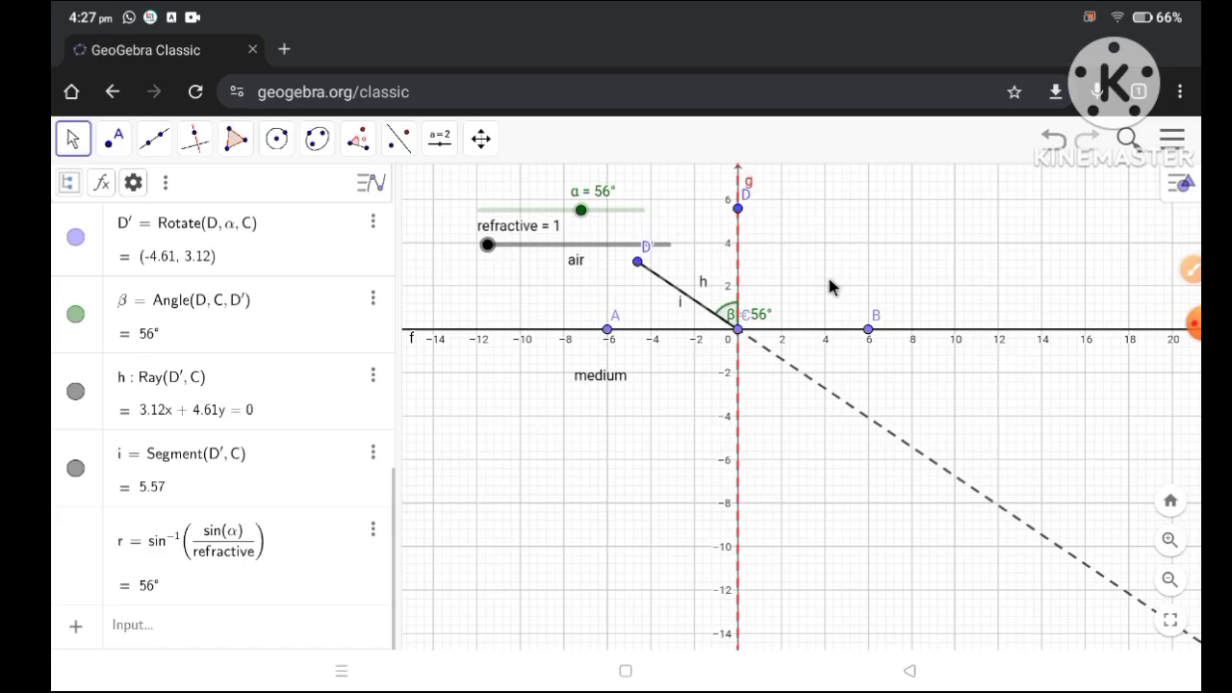
left_click(358, 142)
left_click(427, 228)
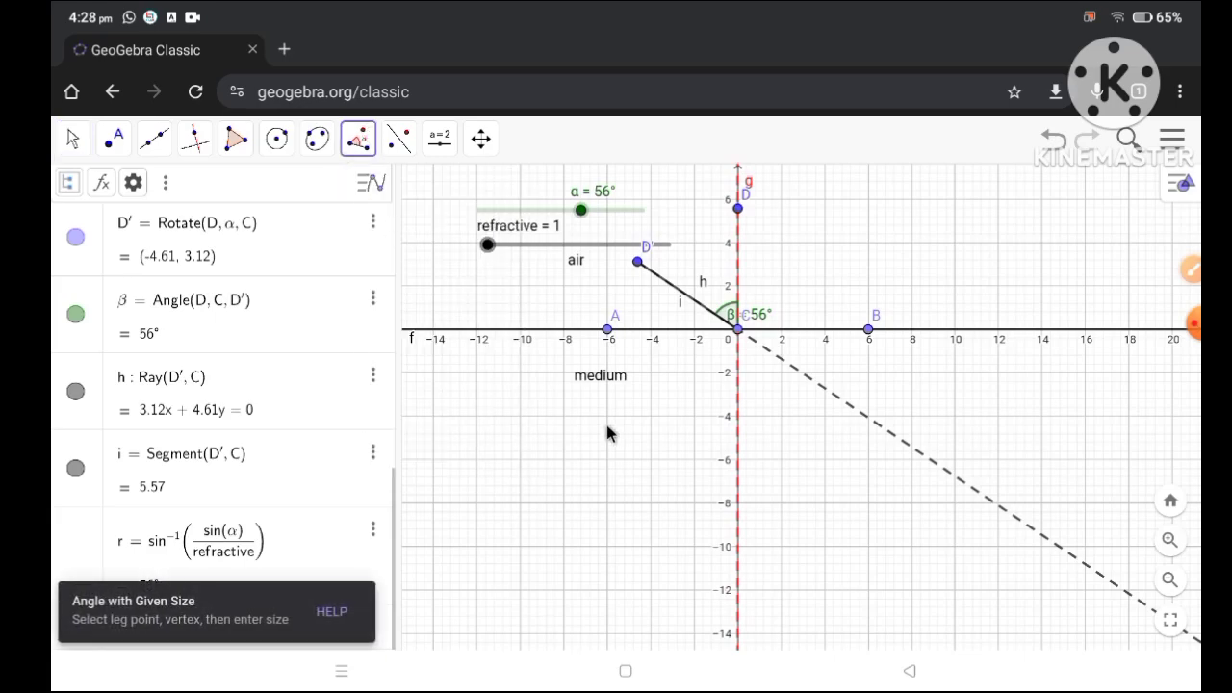
left_click(737, 487)
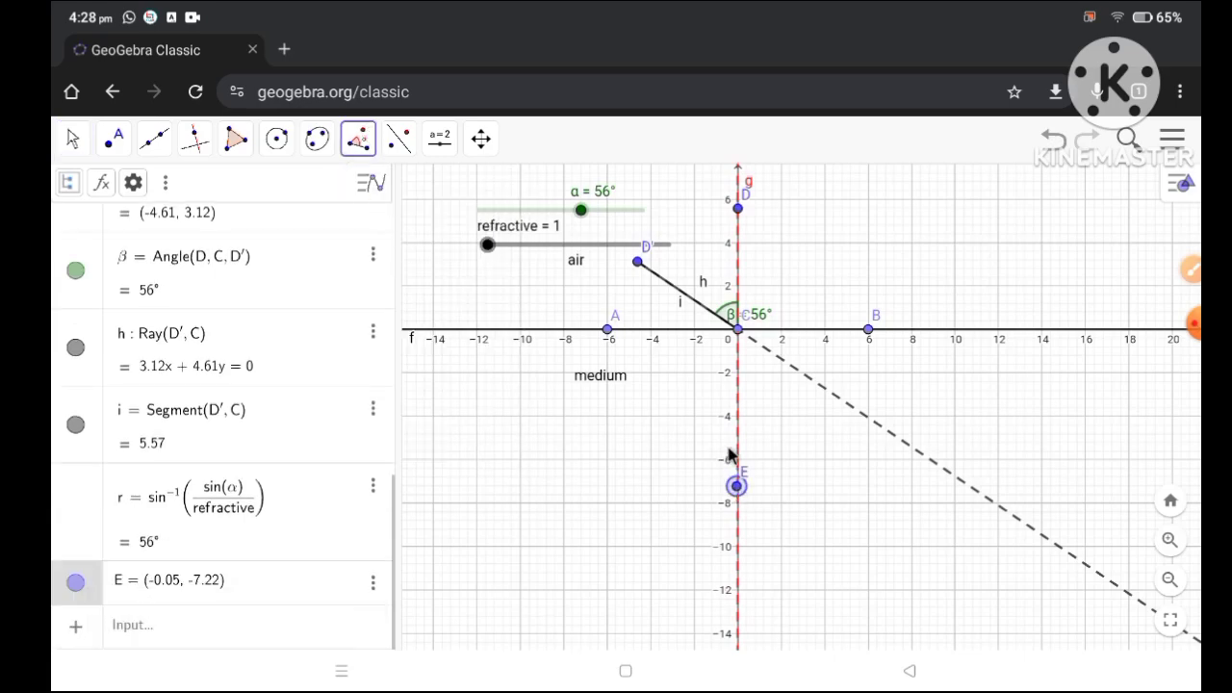
left_click(737, 331)
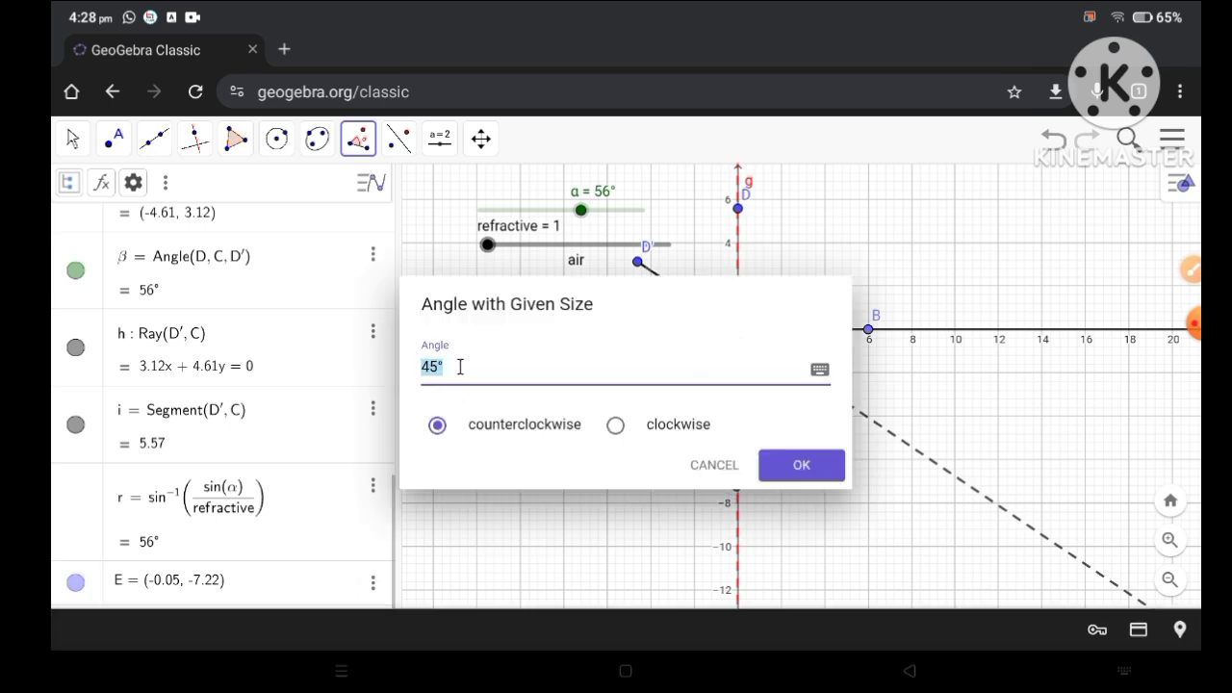
left_click(819, 370)
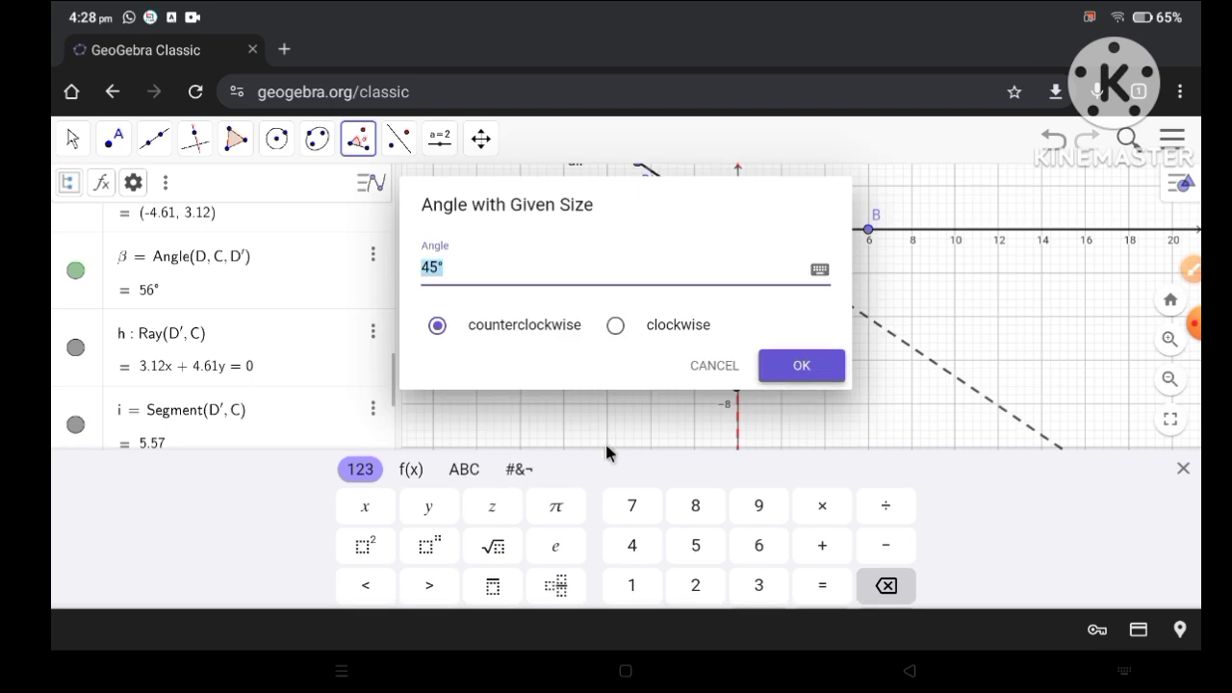
left_click(464, 469)
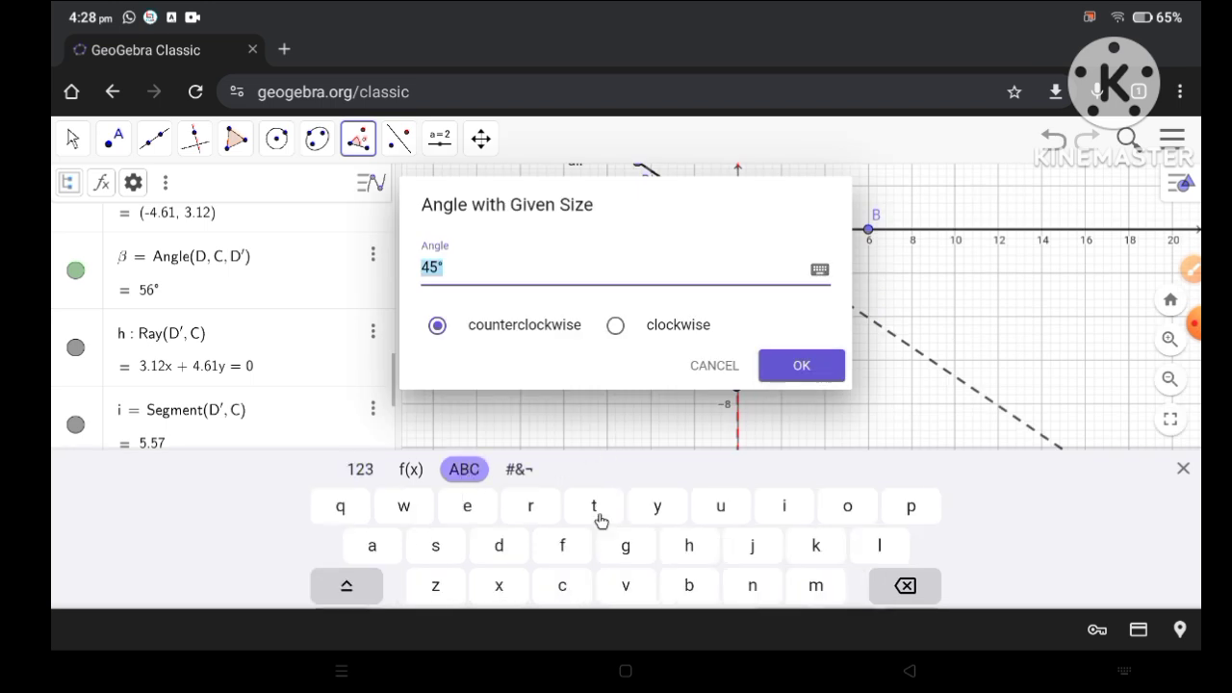
left_click(542, 517)
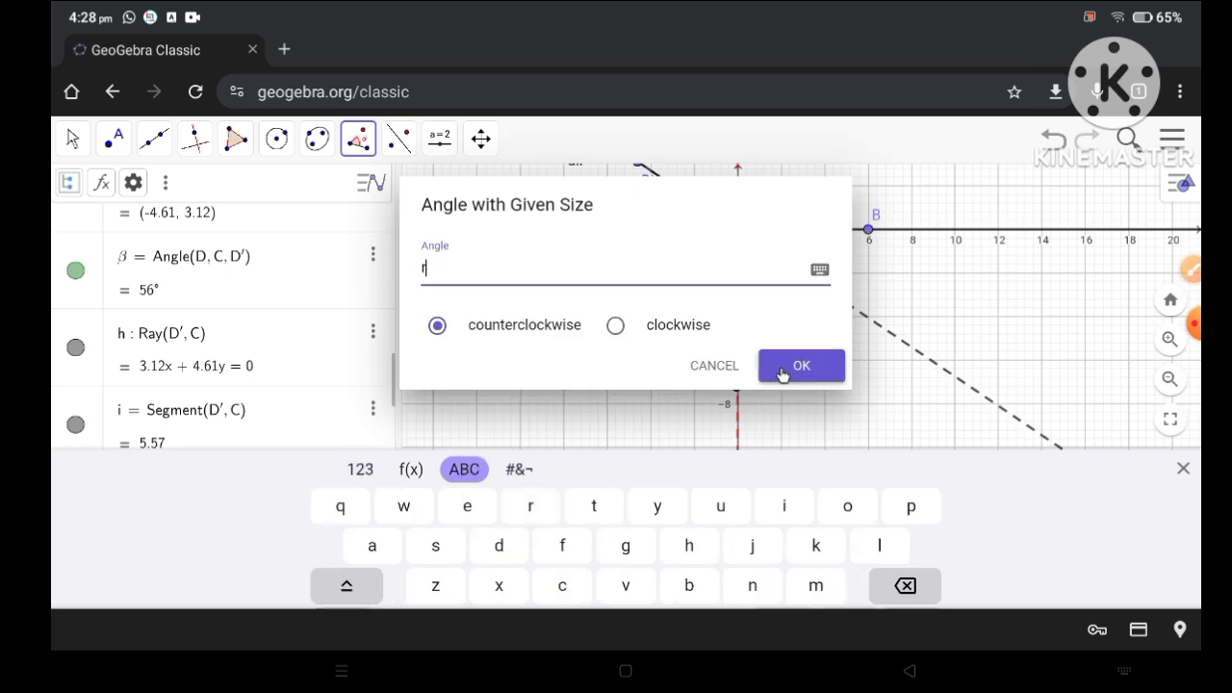
left_click(799, 366)
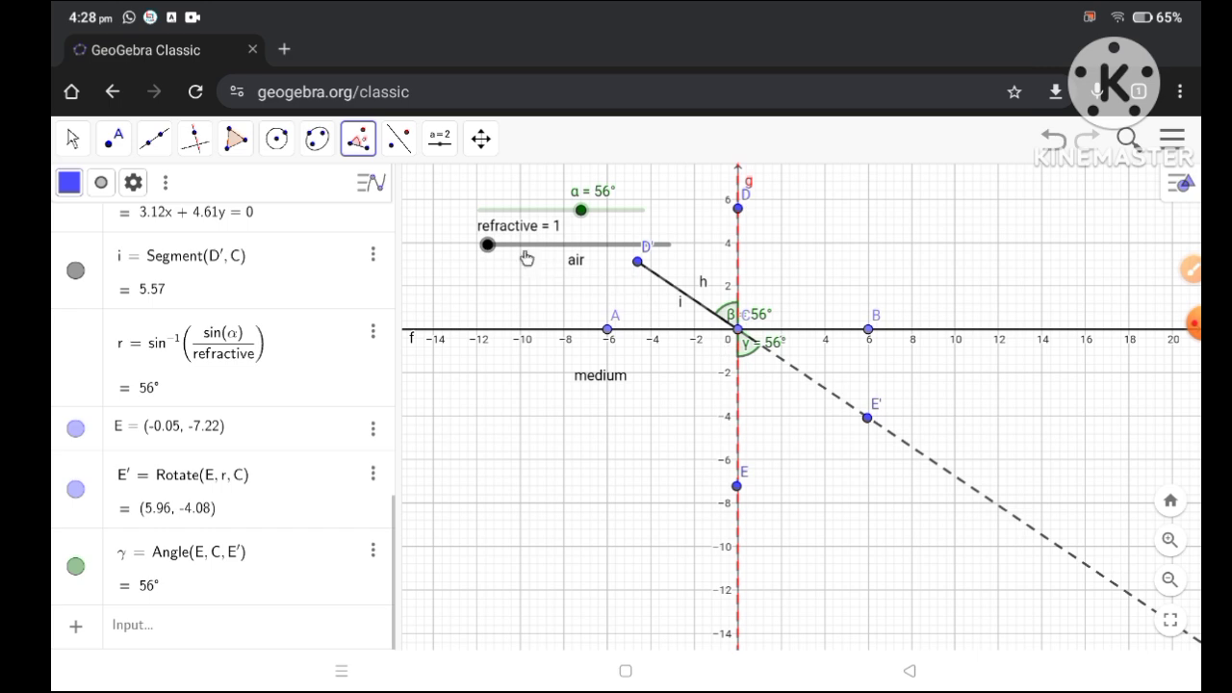
- Test the refracted angle by varying the refractive slider between 1 and 1.6, leaving it at 1.4
left_click_drag(494, 249, 542, 248)
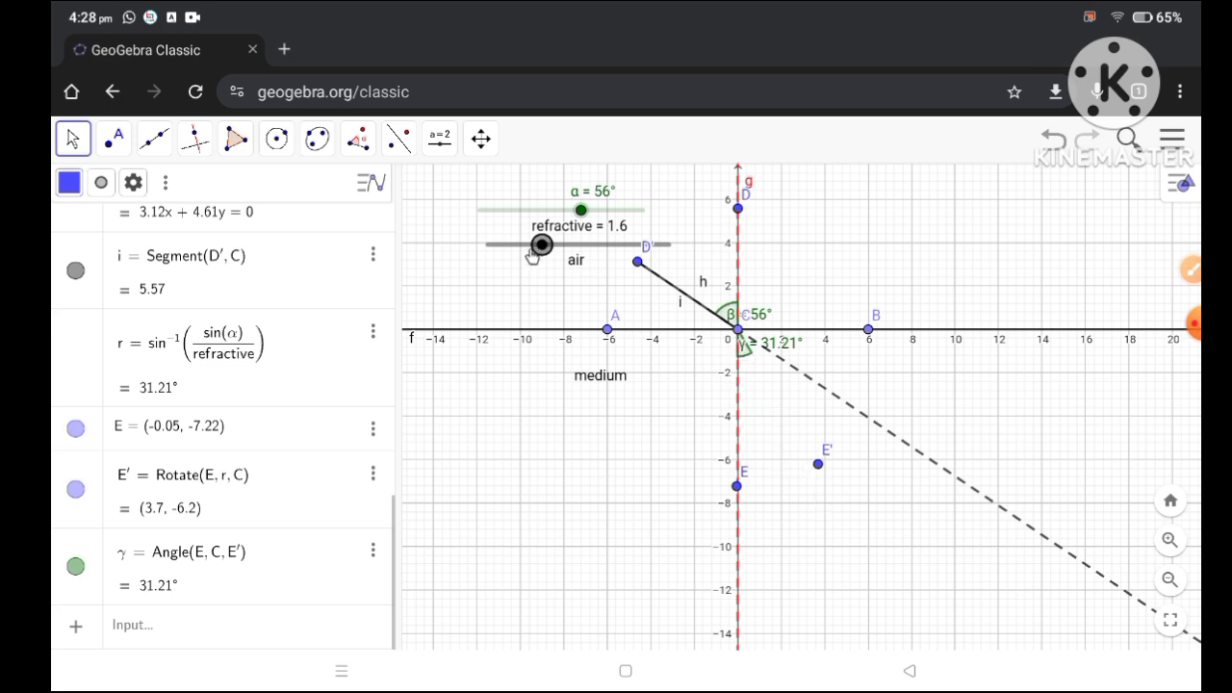
left_click_drag(546, 254, 468, 250)
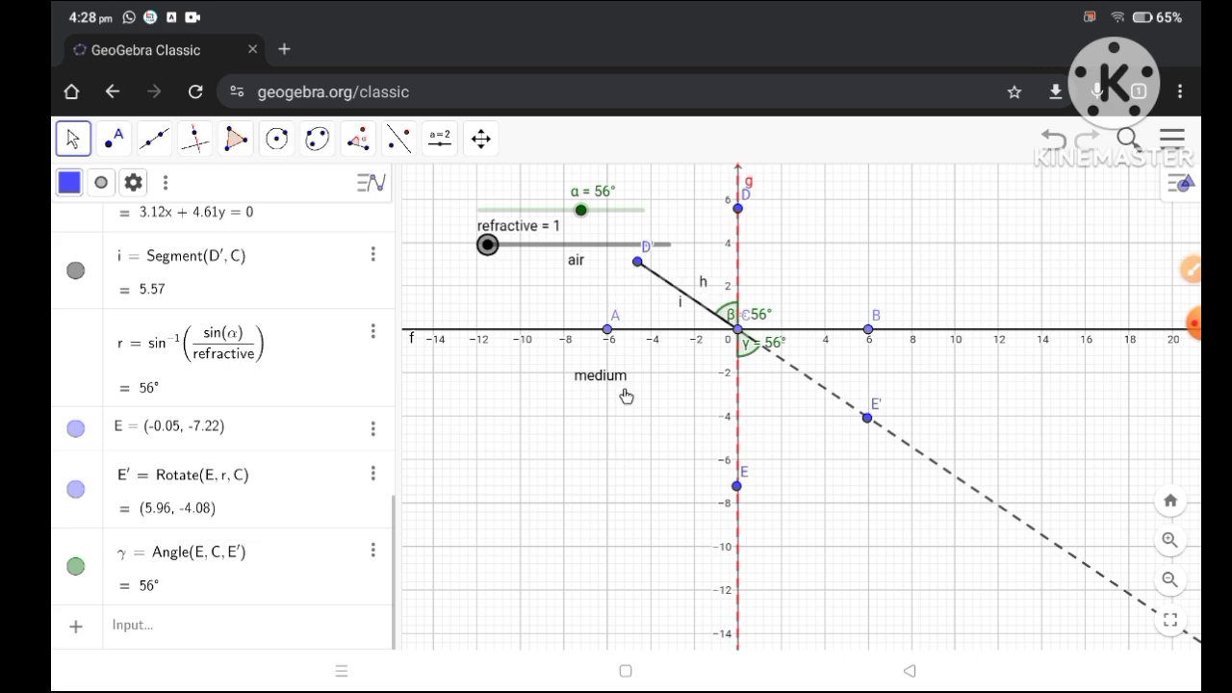
left_click_drag(516, 248, 524, 247)
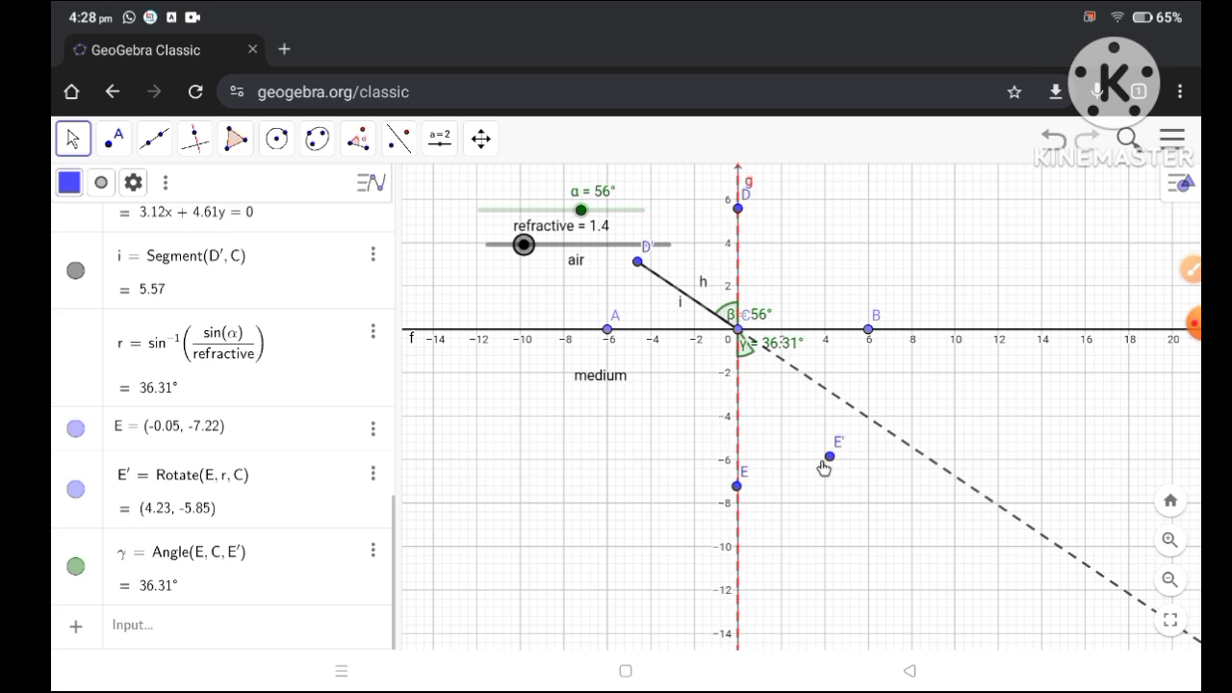
- Draw the refracted ray starting at C and passing through the rotated point E'
left_click(153, 140)
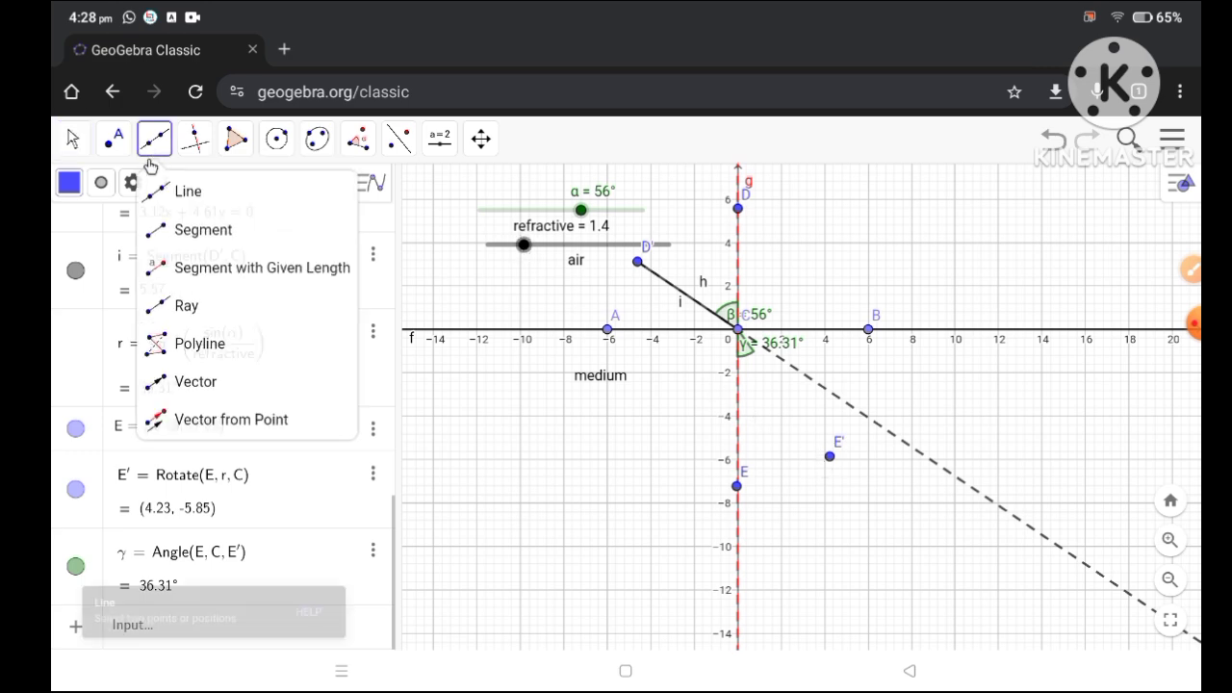
left_click(176, 307)
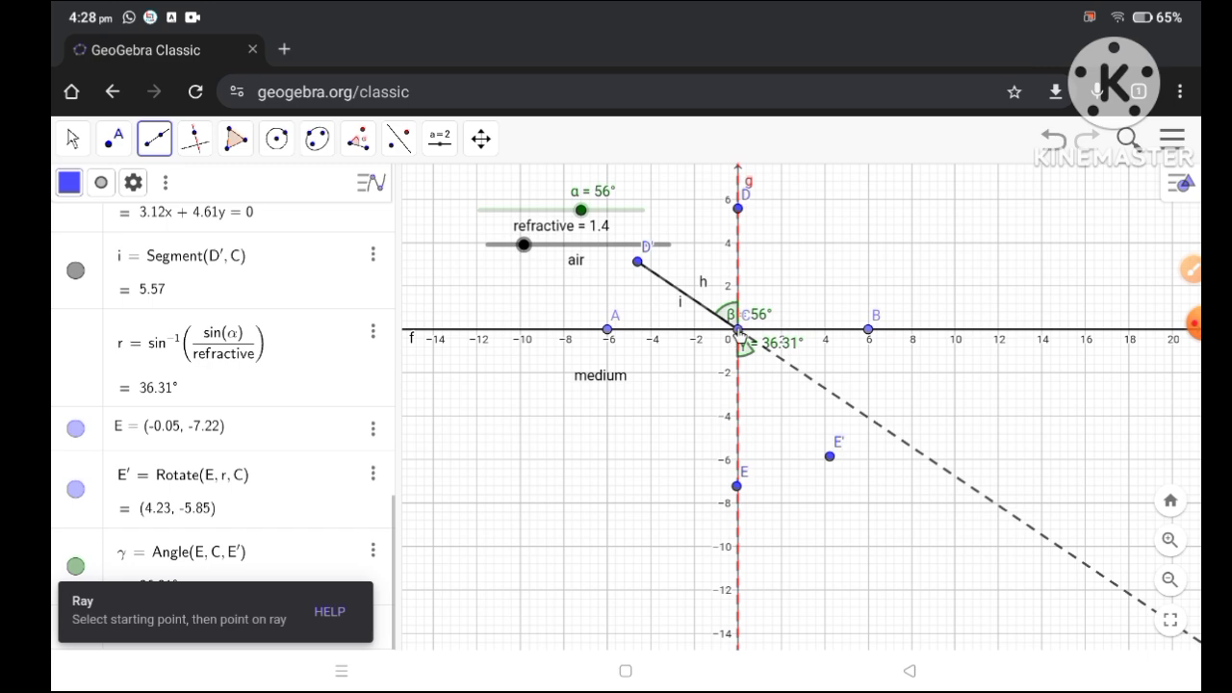
left_click(737, 331)
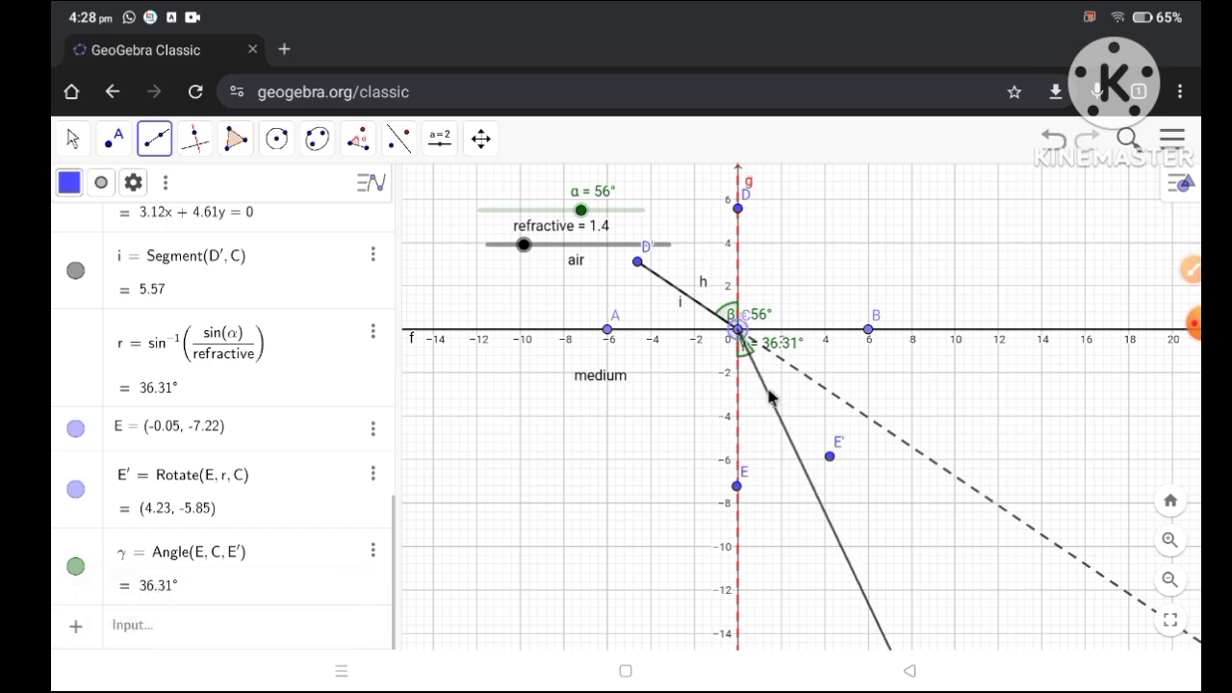
left_click(830, 458)
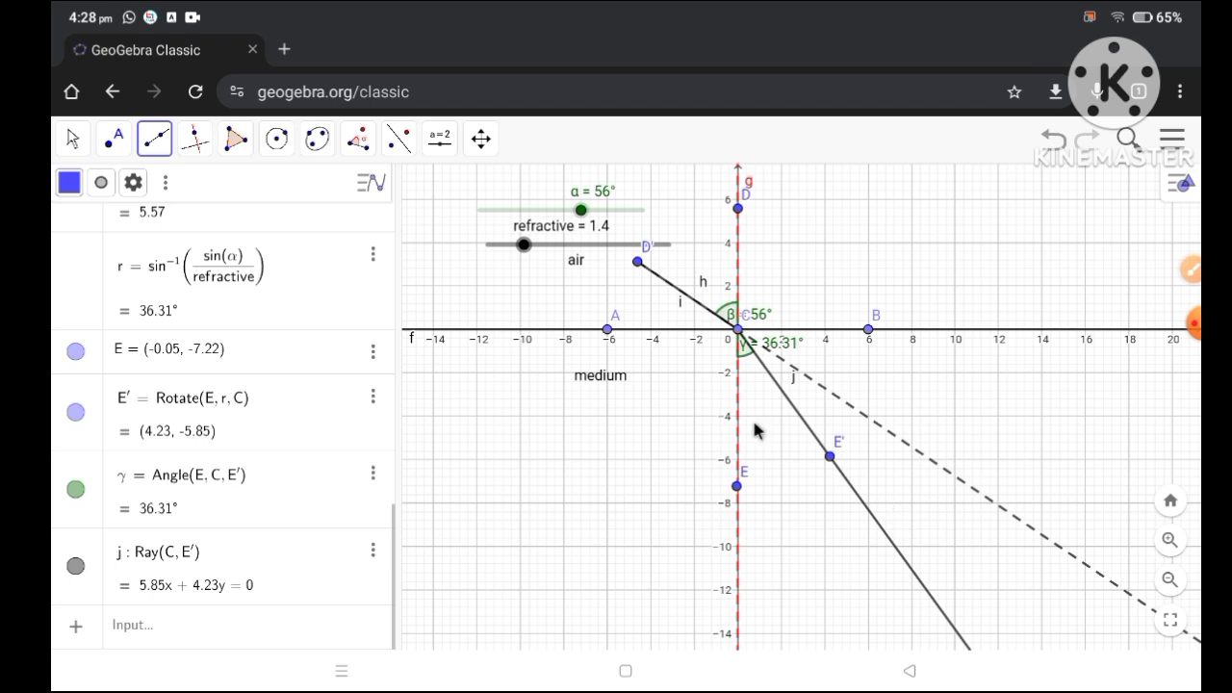
- Set the incidence angle slider α to 50° and the refractive slider to 1.5
left_click(73, 140)
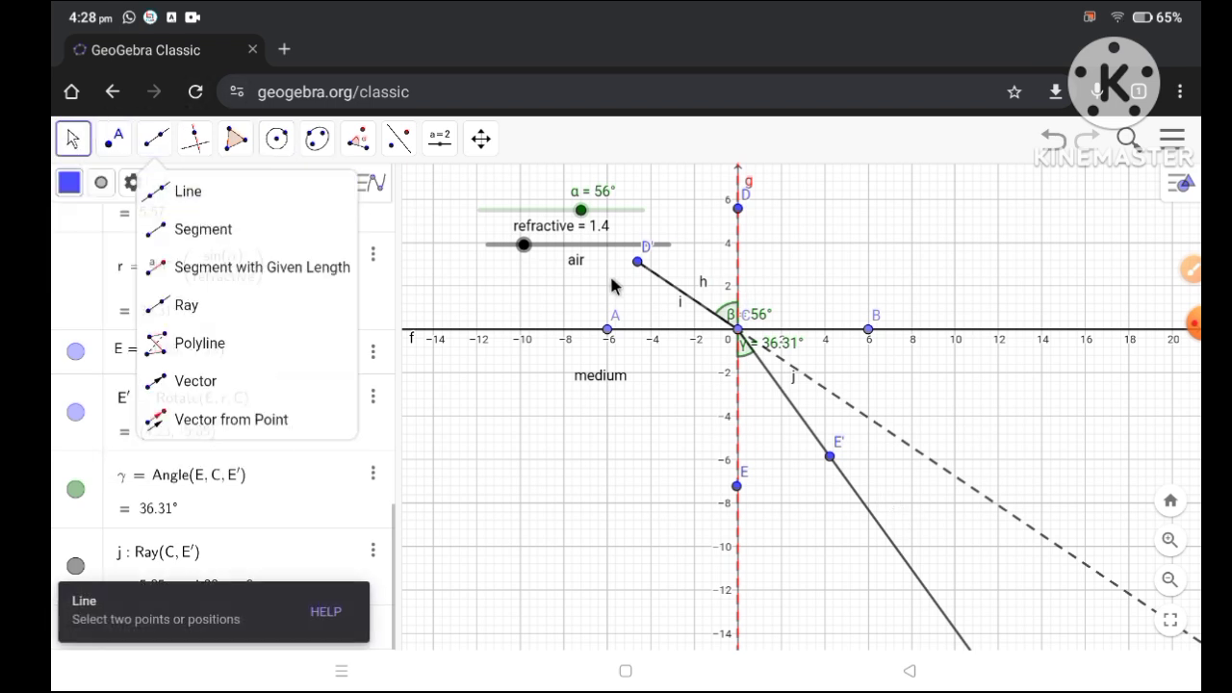
mouse_move(583, 214)
left_mouse_down()
mouse_move(507, 212)
mouse_move(567, 220)
left_mouse_up()
mouse_move(583, 216)
left_mouse_down()
mouse_move(603, 216)
mouse_move(553, 214)
mouse_move(587, 212)
left_mouse_up()
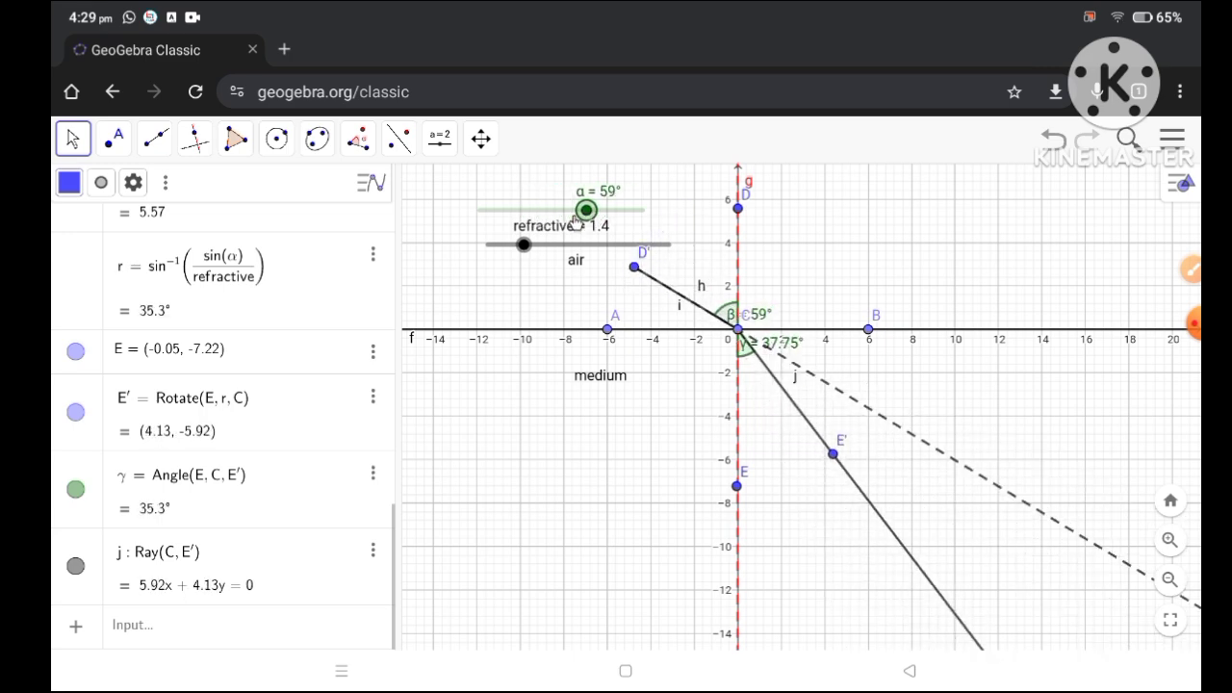
mouse_move(522, 244)
left_mouse_down()
mouse_move(606, 245)
mouse_move(588, 214)
mouse_move(627, 214)
mouse_move(493, 223)
mouse_move(592, 221)
mouse_move(571, 223)
mouse_move(570, 248)
mouse_move(535, 248)
left_mouse_up()
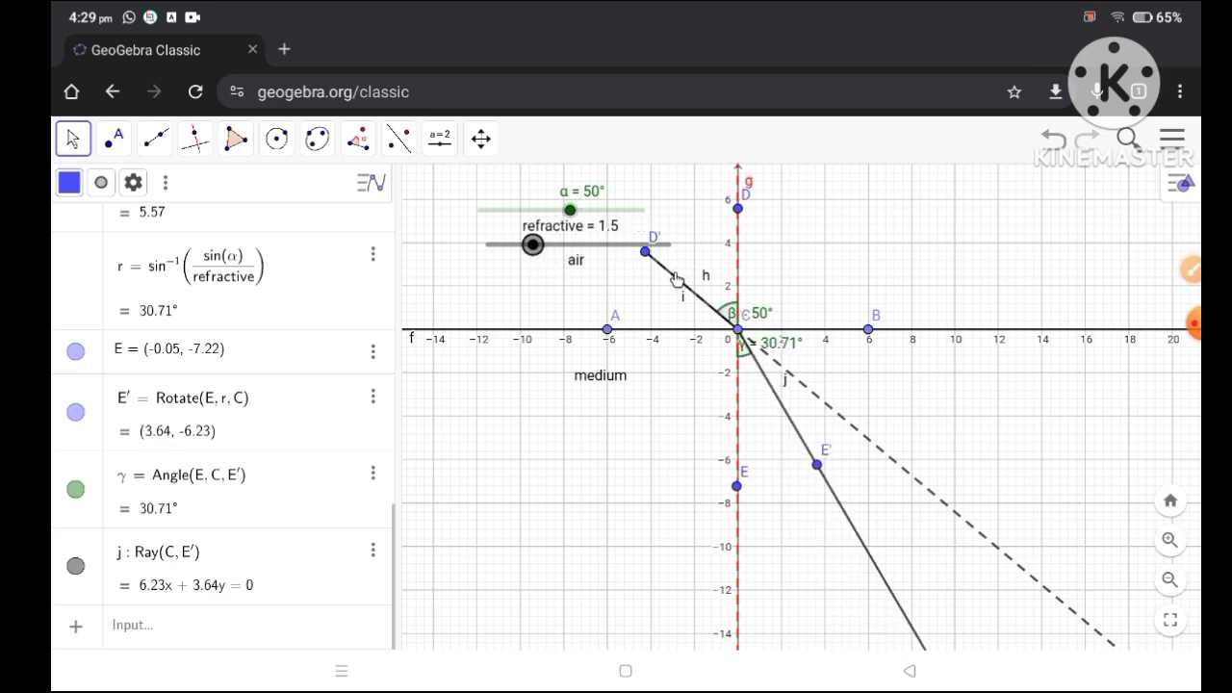
- Draw a vector from D' to a new point midway on segment i, and another from C to a new point on ray j just beyond E'
left_click(155, 139)
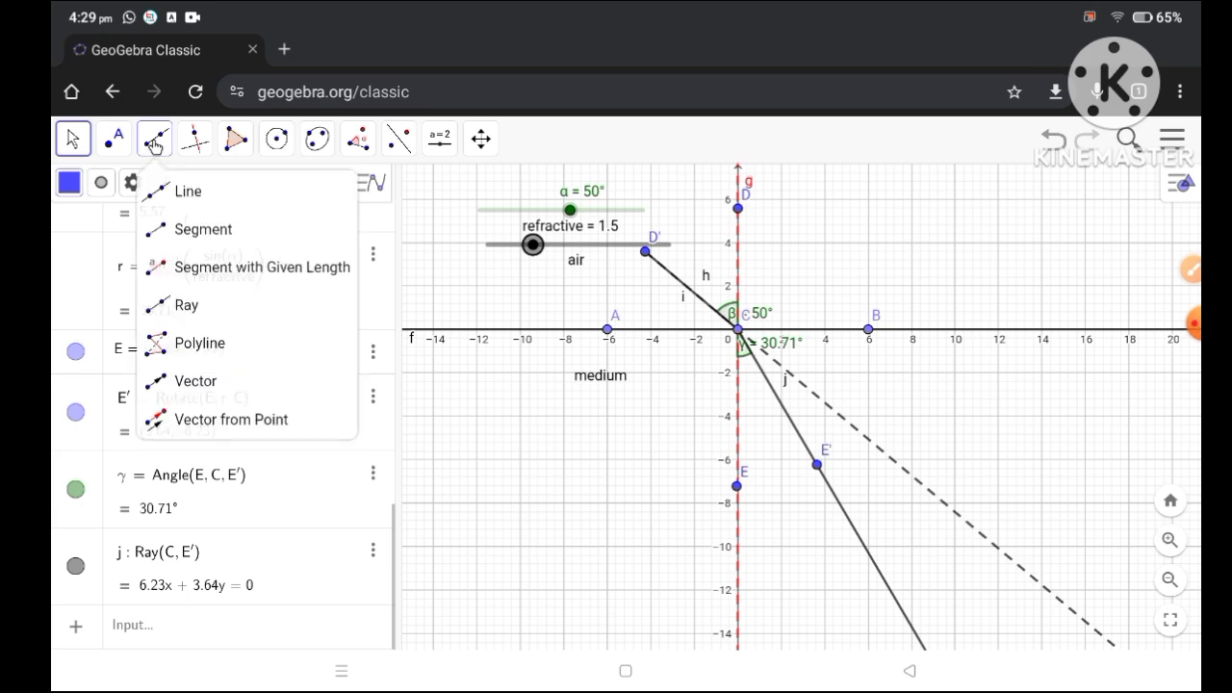
left_click(186, 383)
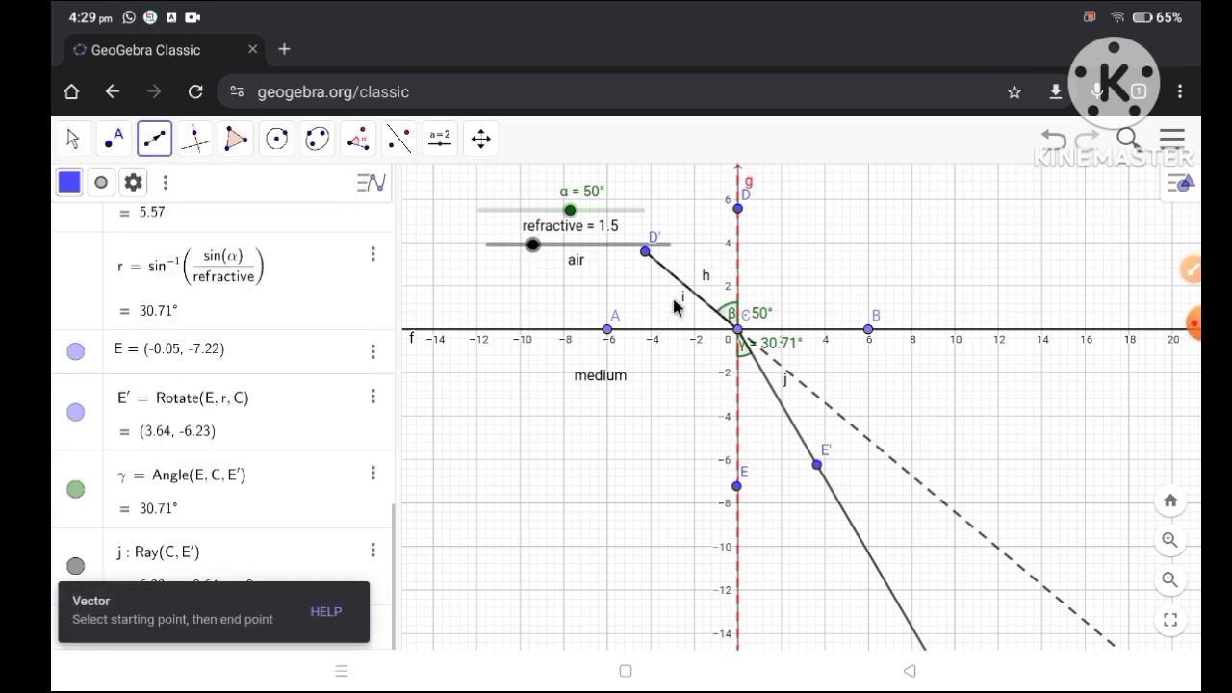
left_click(645, 254)
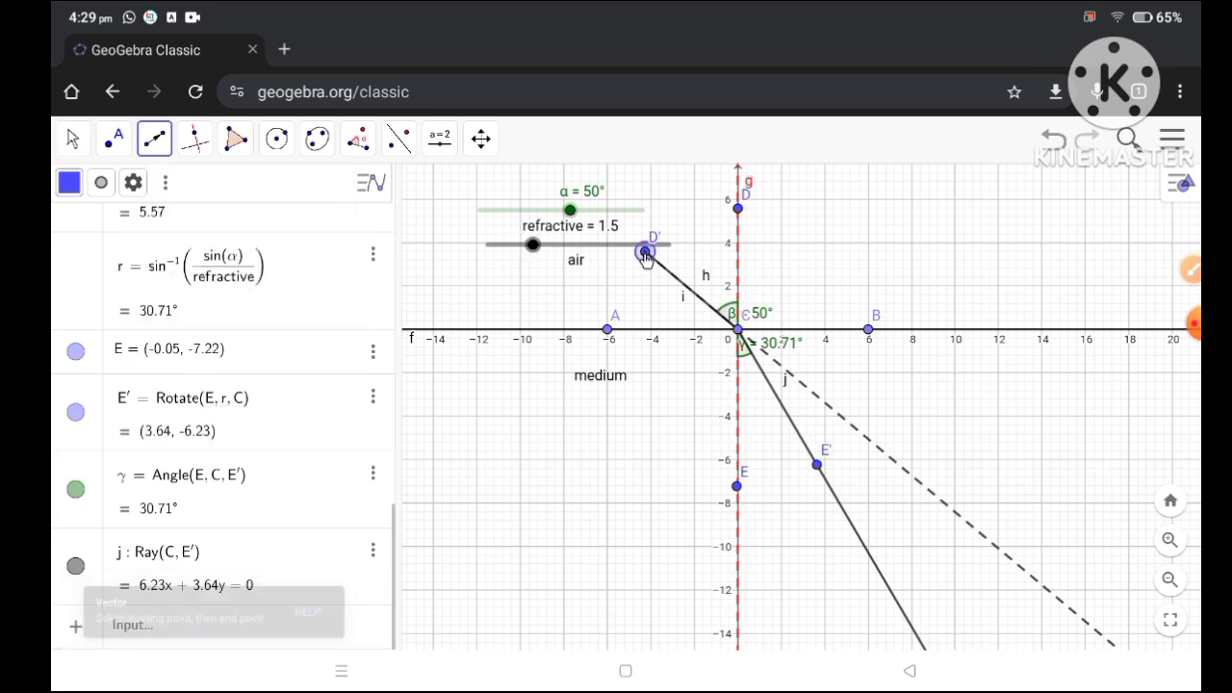
left_click(688, 289)
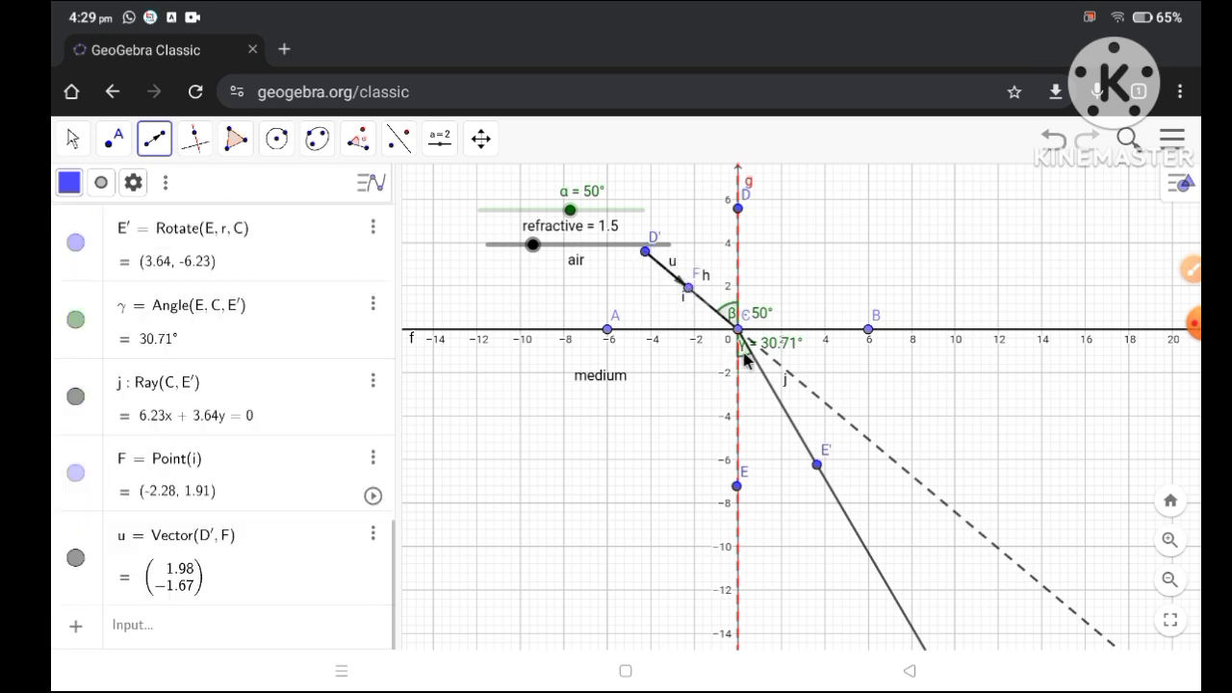
left_click(738, 330)
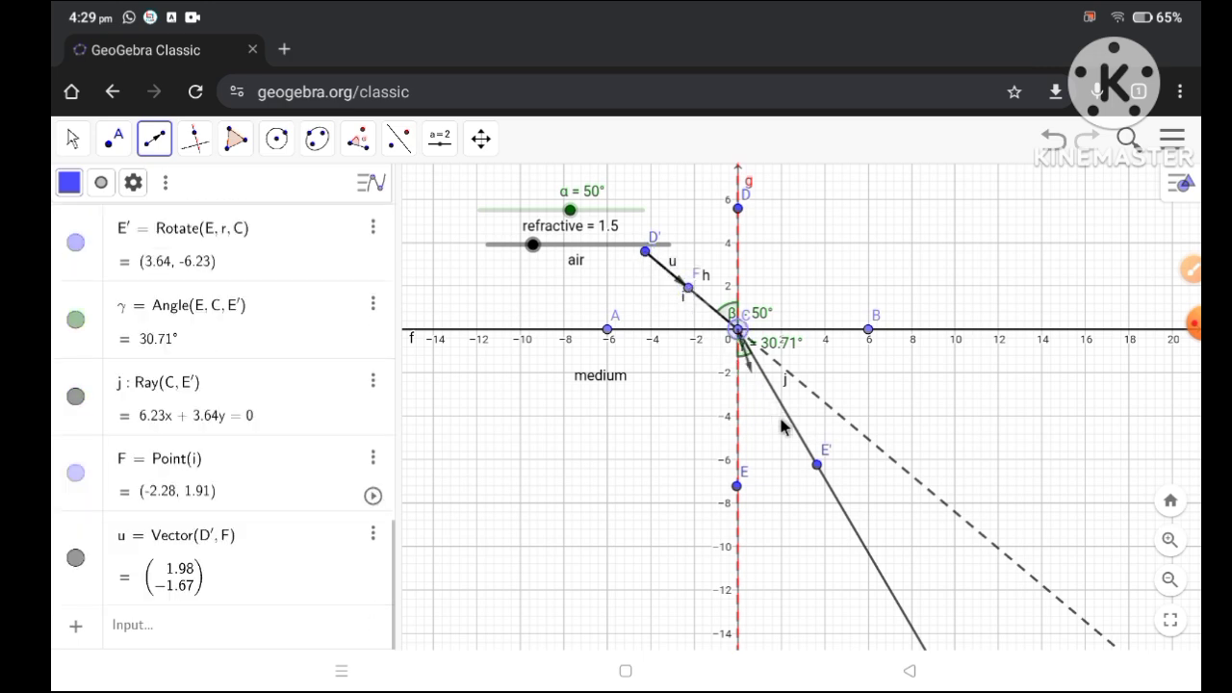
left_click(841, 505)
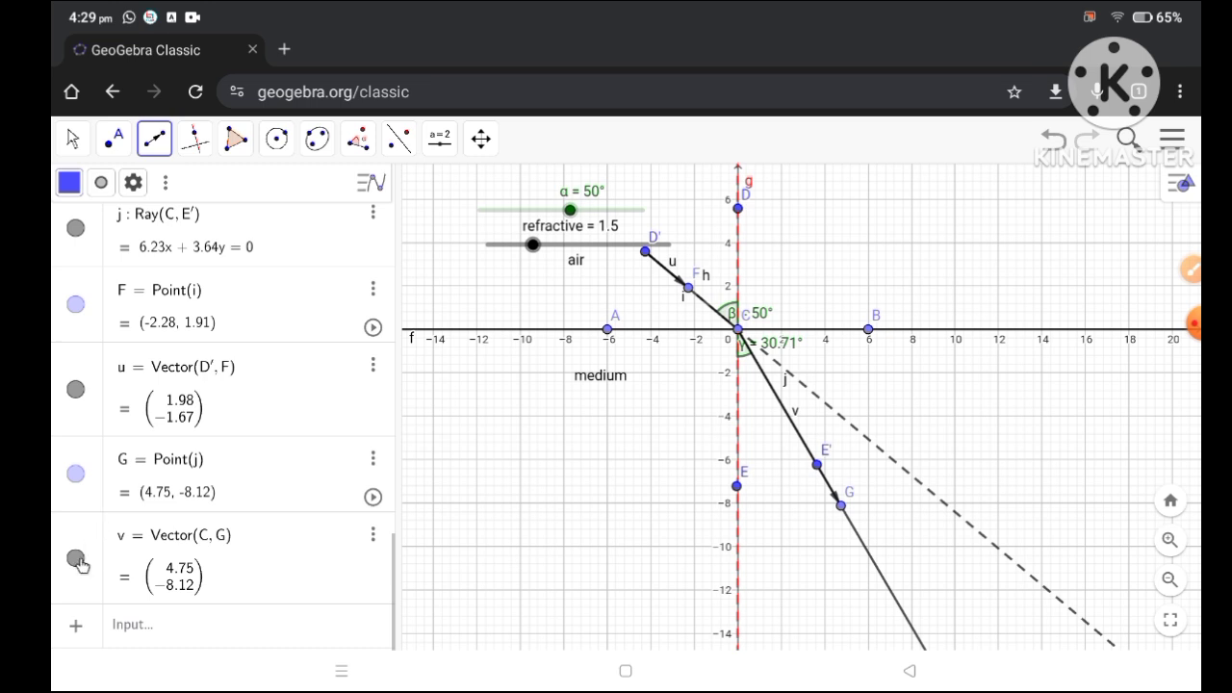
- Hide the two vector end points, G on the refracted ray and F on the incident segment
left_click(77, 477)
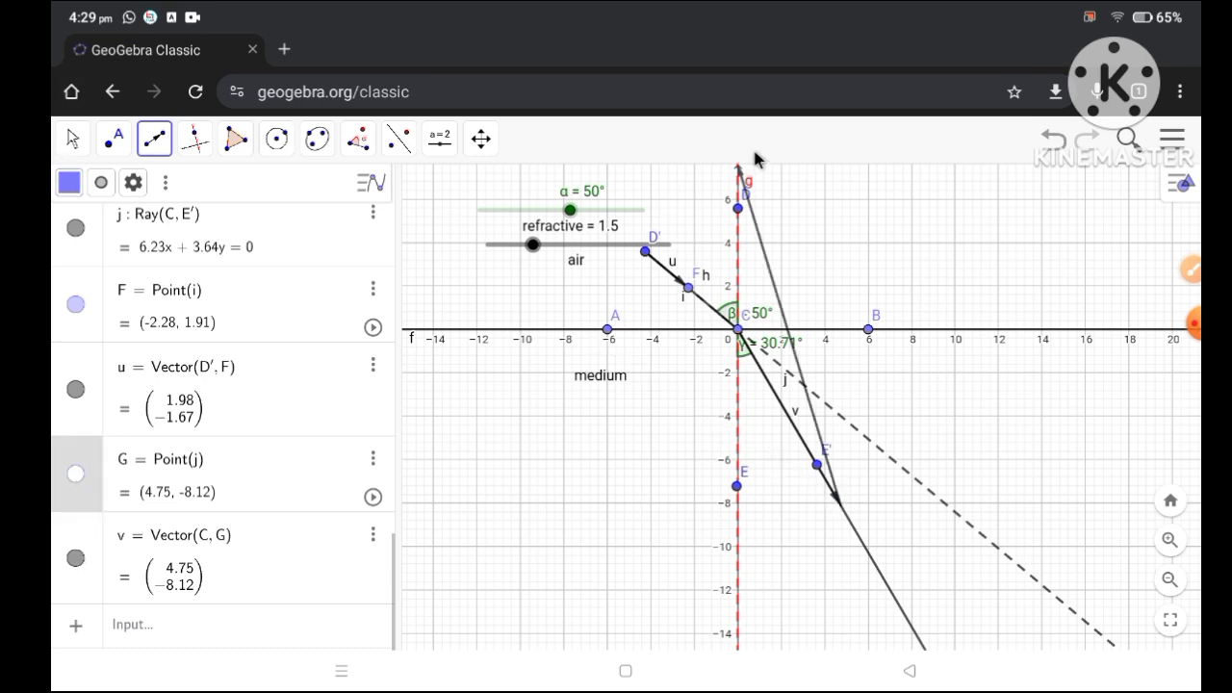
left_click(1061, 141)
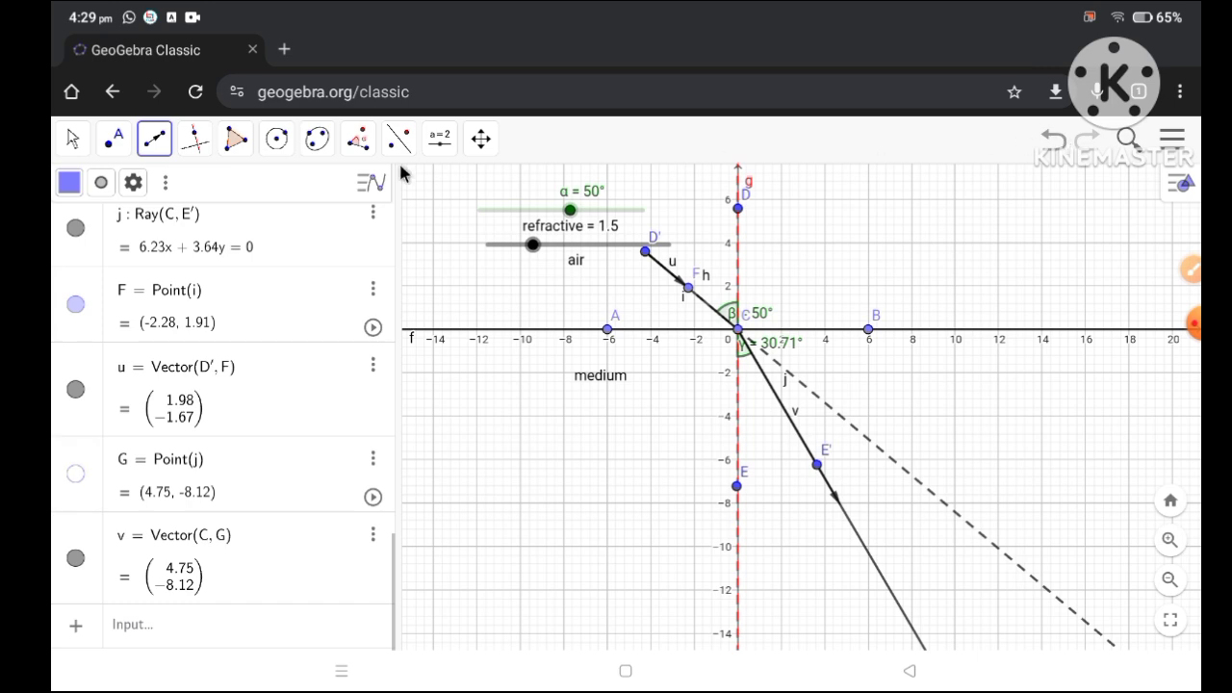
left_click(72, 139)
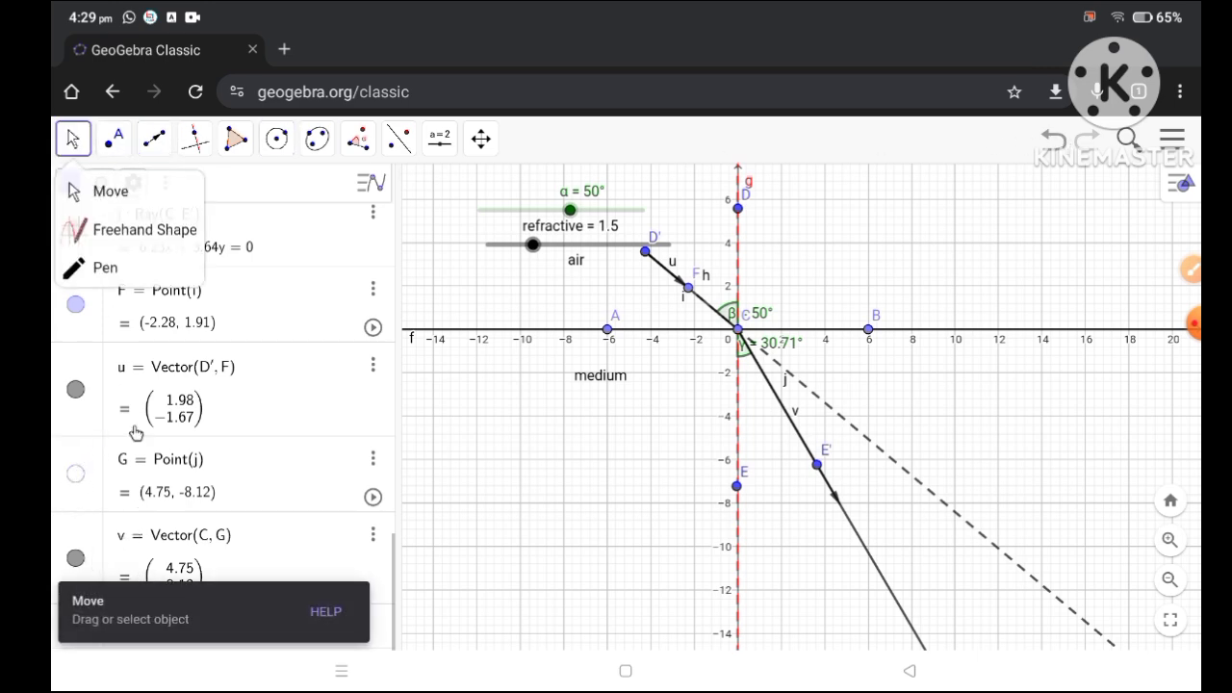
scroll(136, 433, "up", 2)
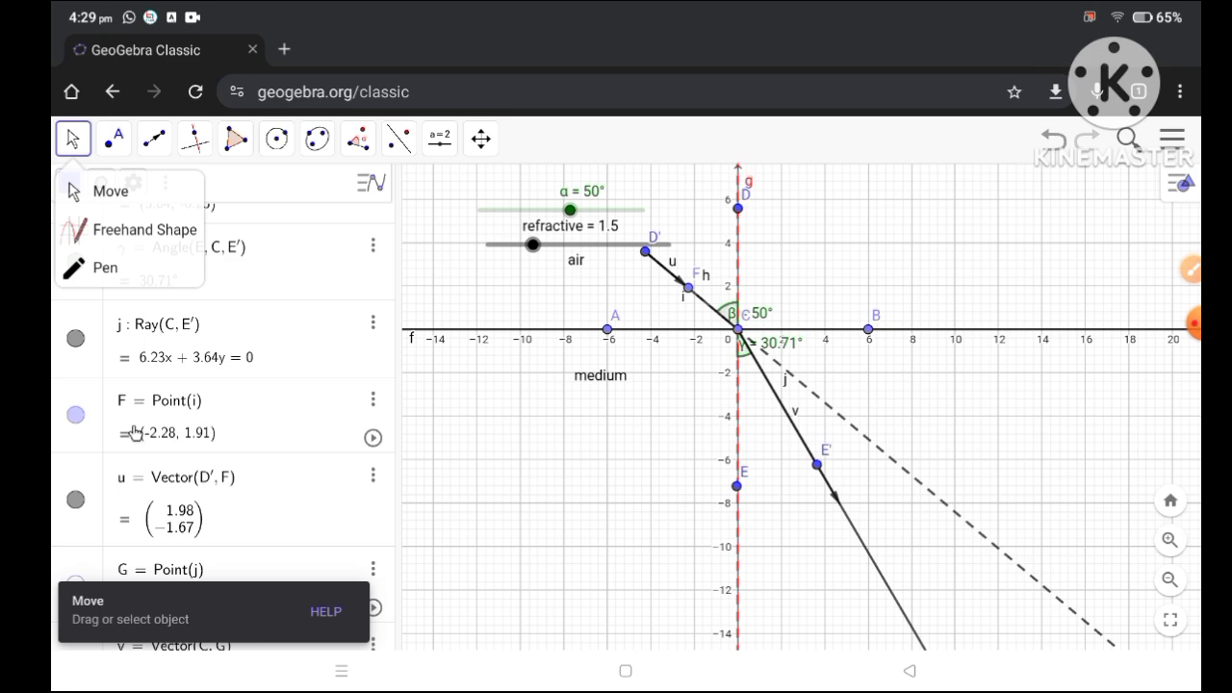
left_click(76, 416)
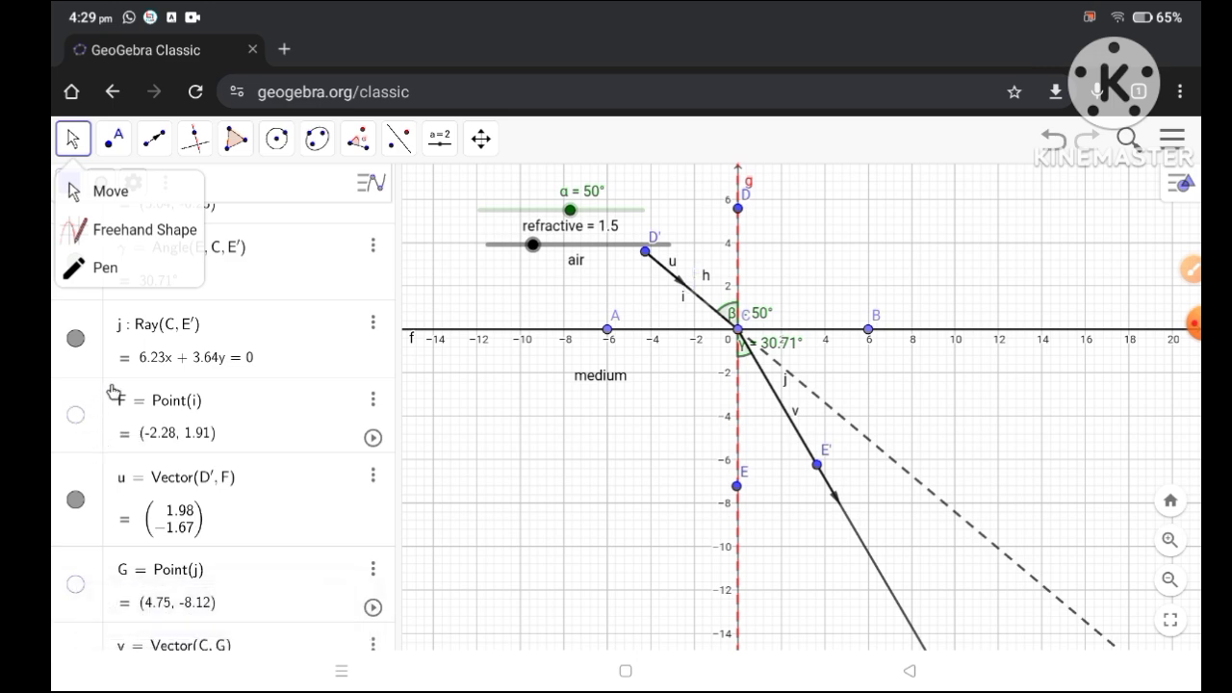
scroll(114, 387, "up", 2)
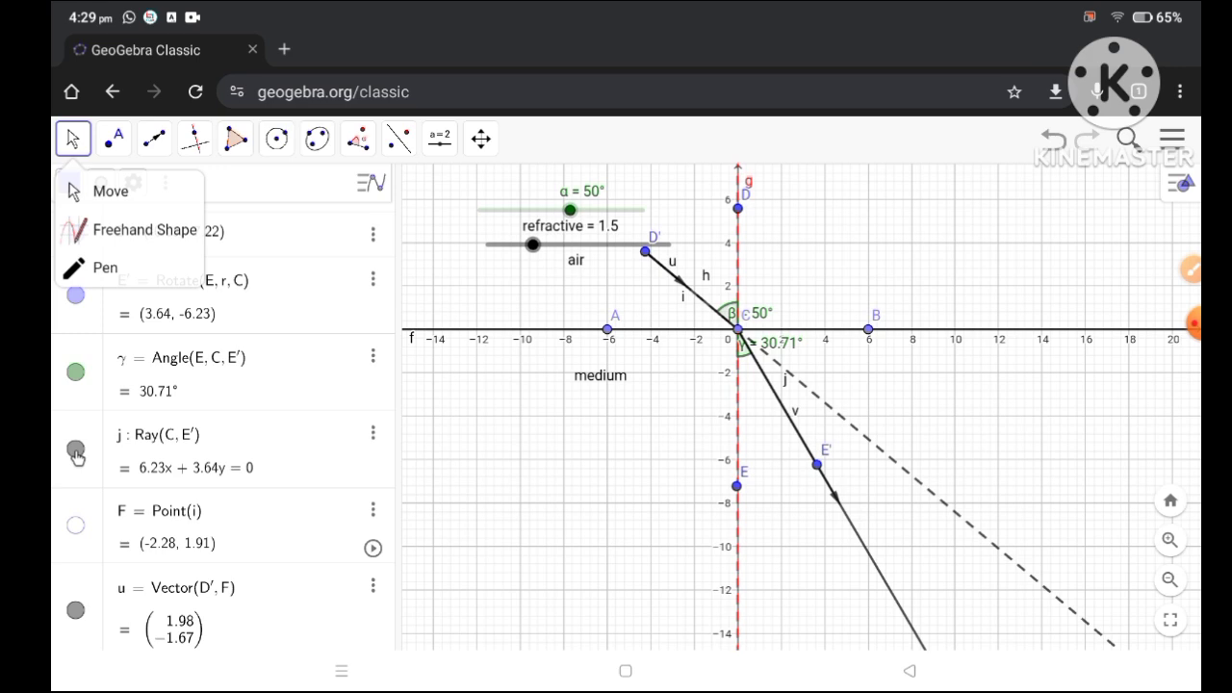
left_click(76, 449)
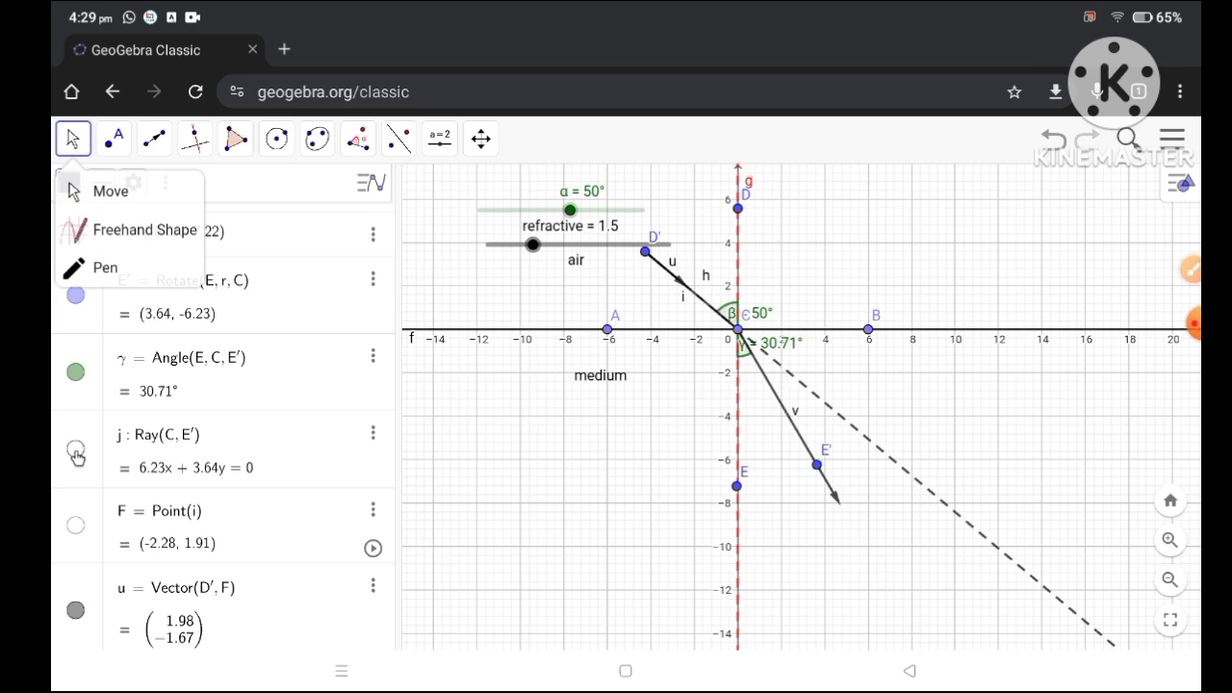
left_click(77, 449)
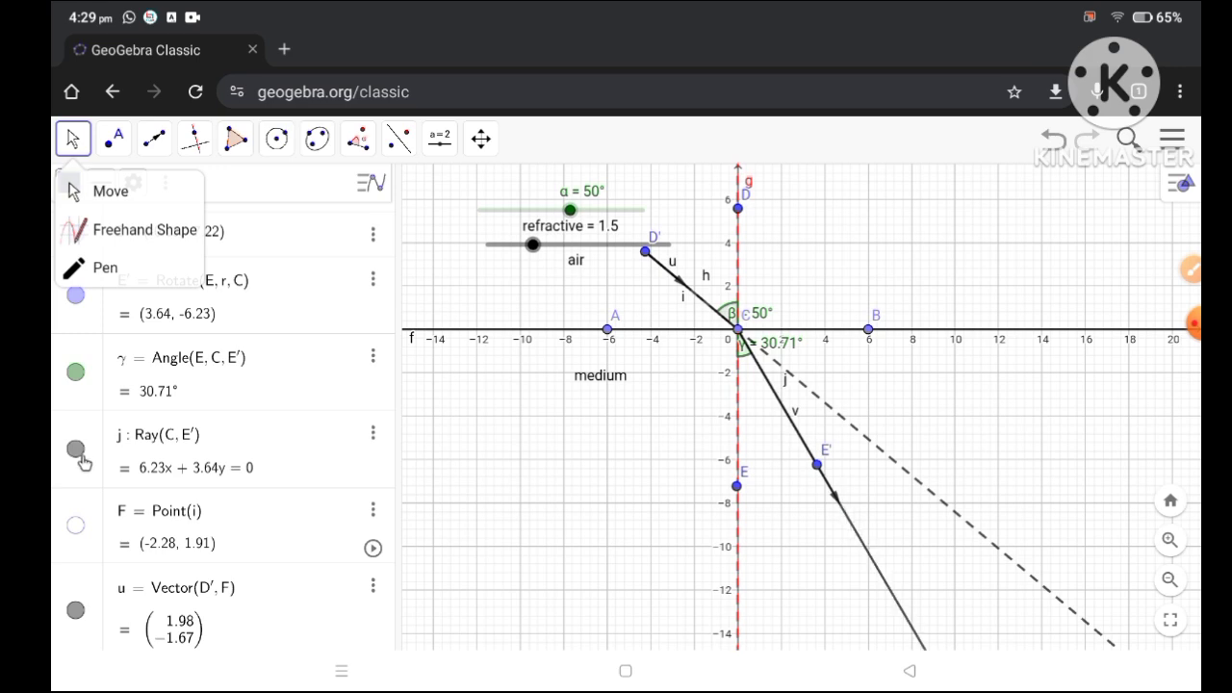
- Hide the points E' and E below the boundary line
scroll(141, 411, "up", 2)
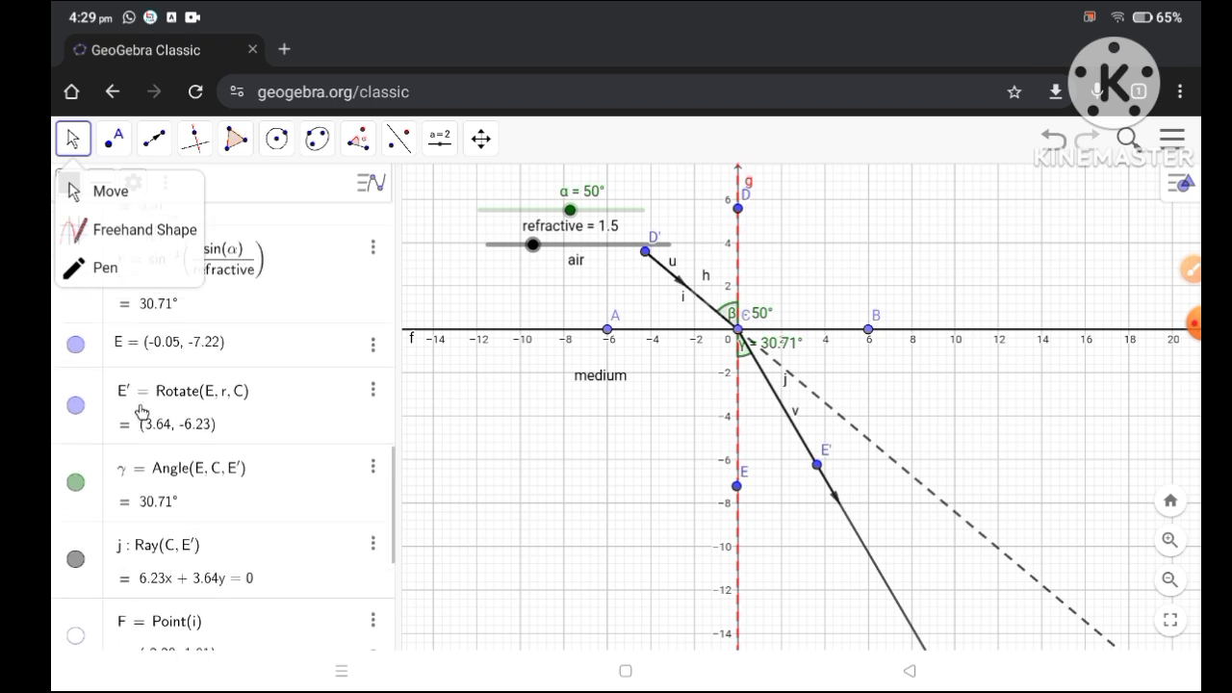
left_click(76, 405)
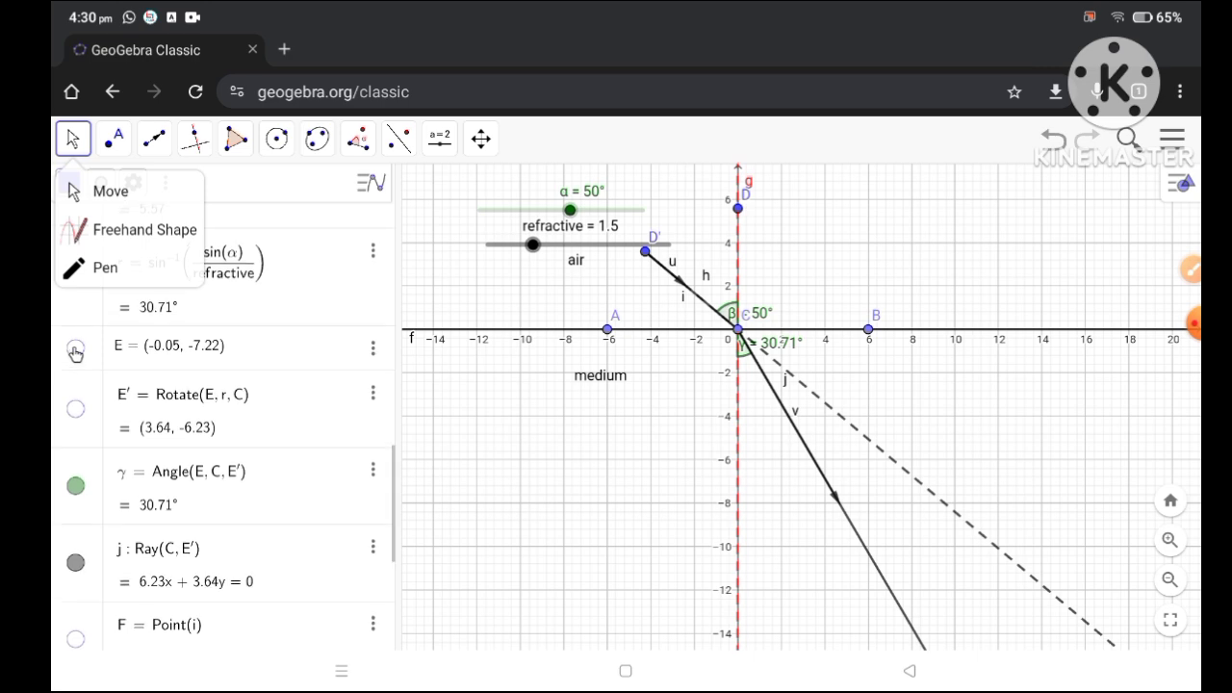
- Hide point D at the upper end of normal line g, keeping point D' on the incident ray shown
scroll(74, 357, "up", 3)
scroll(75, 359, "up", 2)
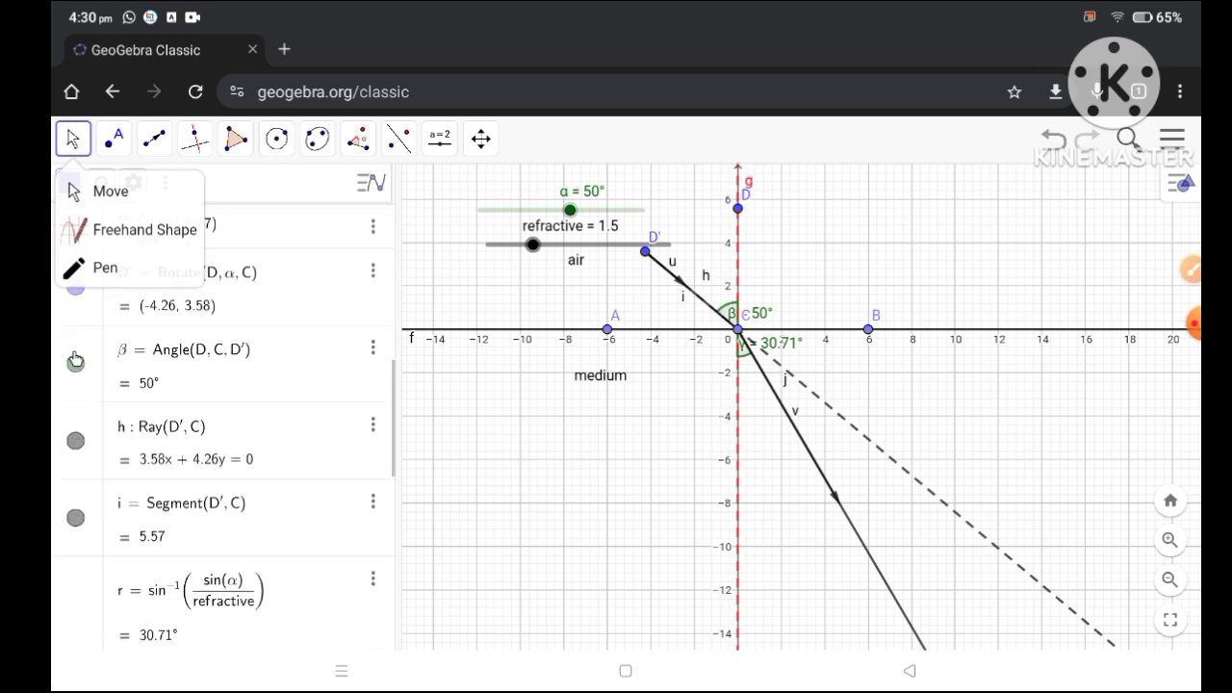
scroll(81, 380, "up", 3)
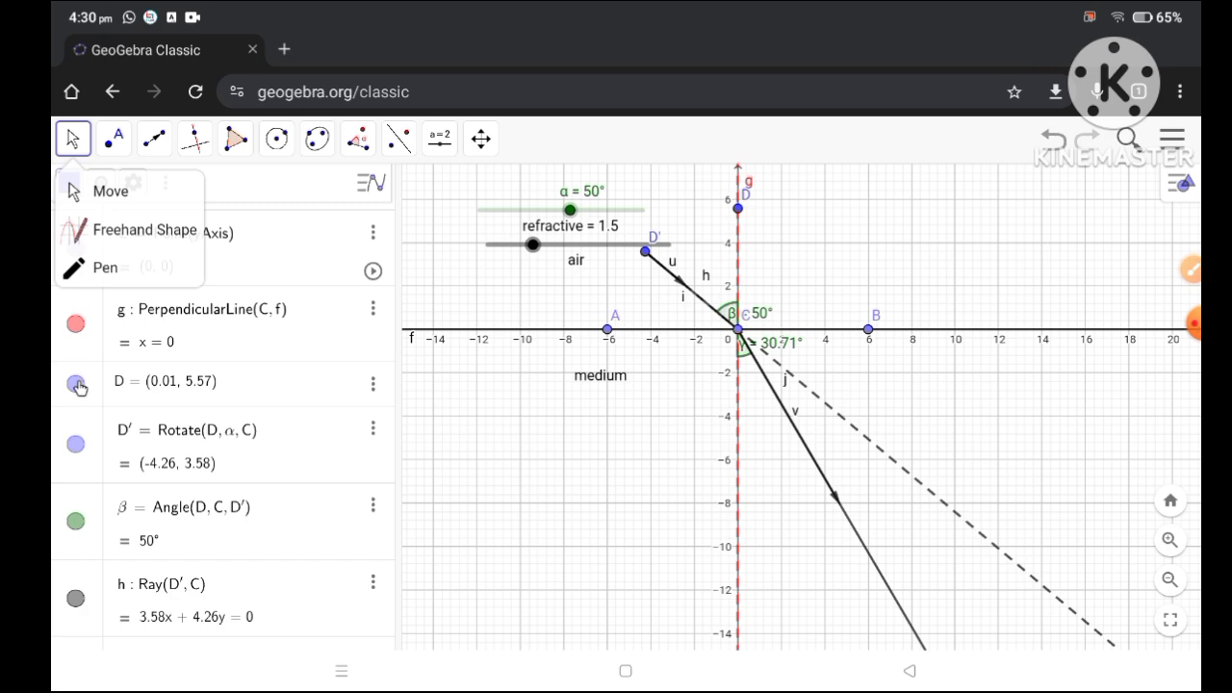
left_click(76, 384)
left_click(76, 444)
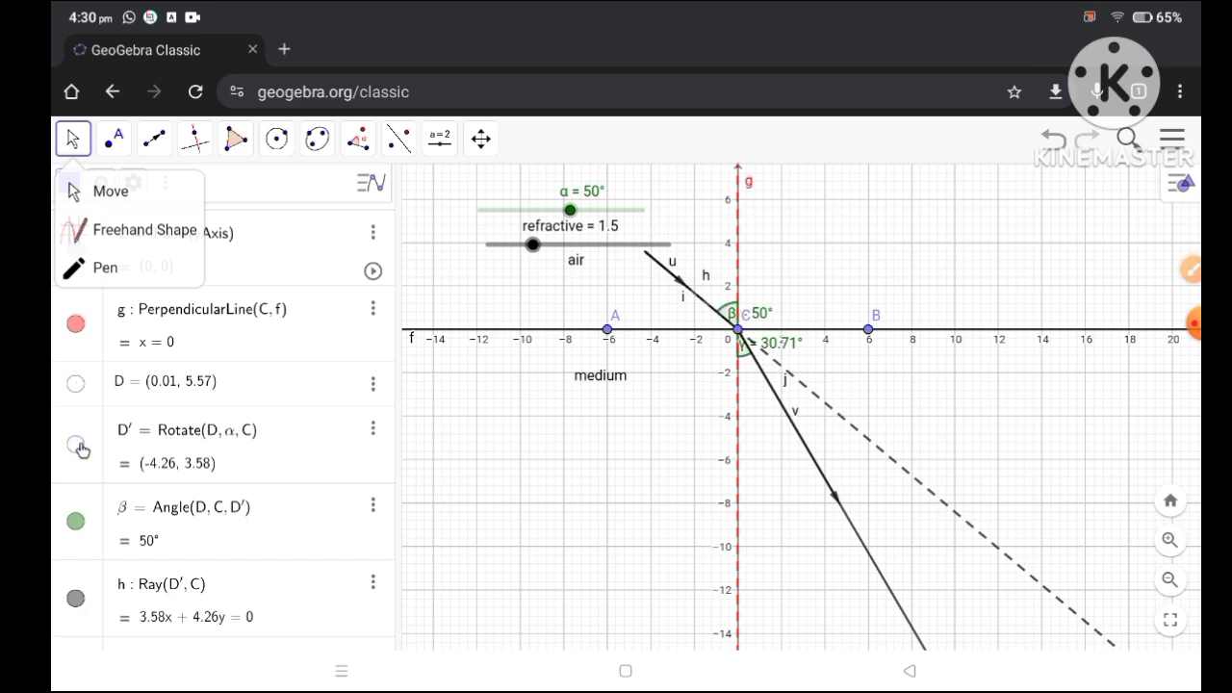
left_click(76, 445)
left_click(71, 140)
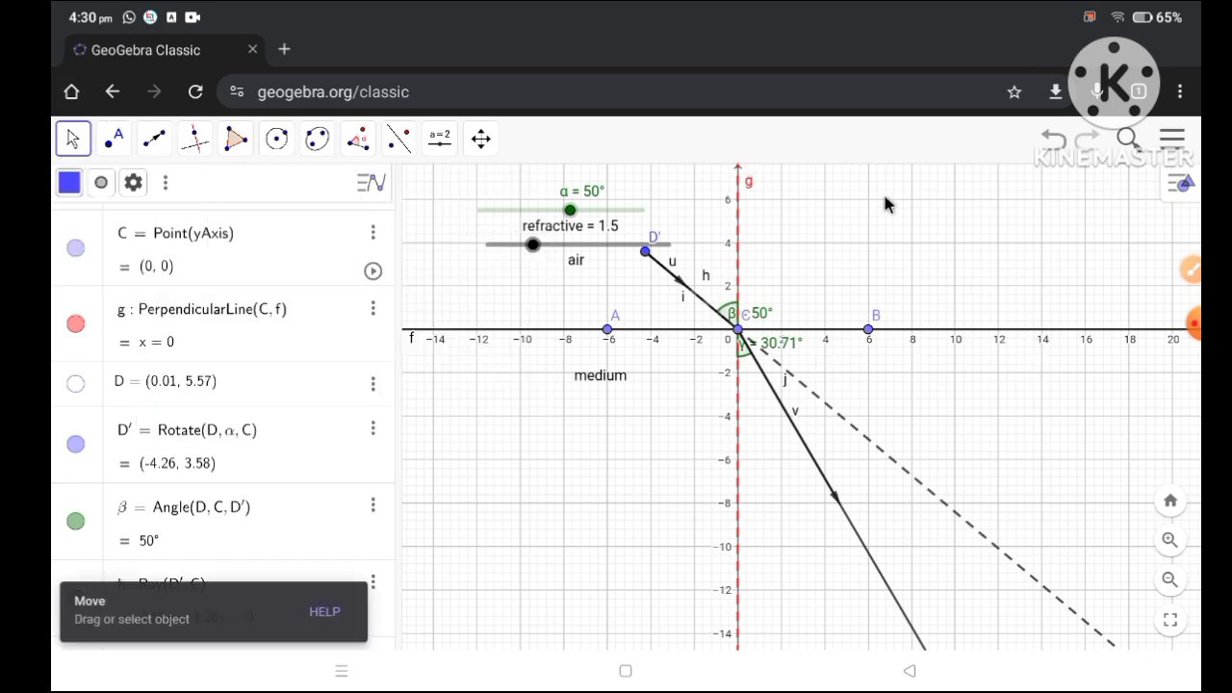
- Turn off the coordinate axes and the grid in the graphics view
left_click(1186, 186)
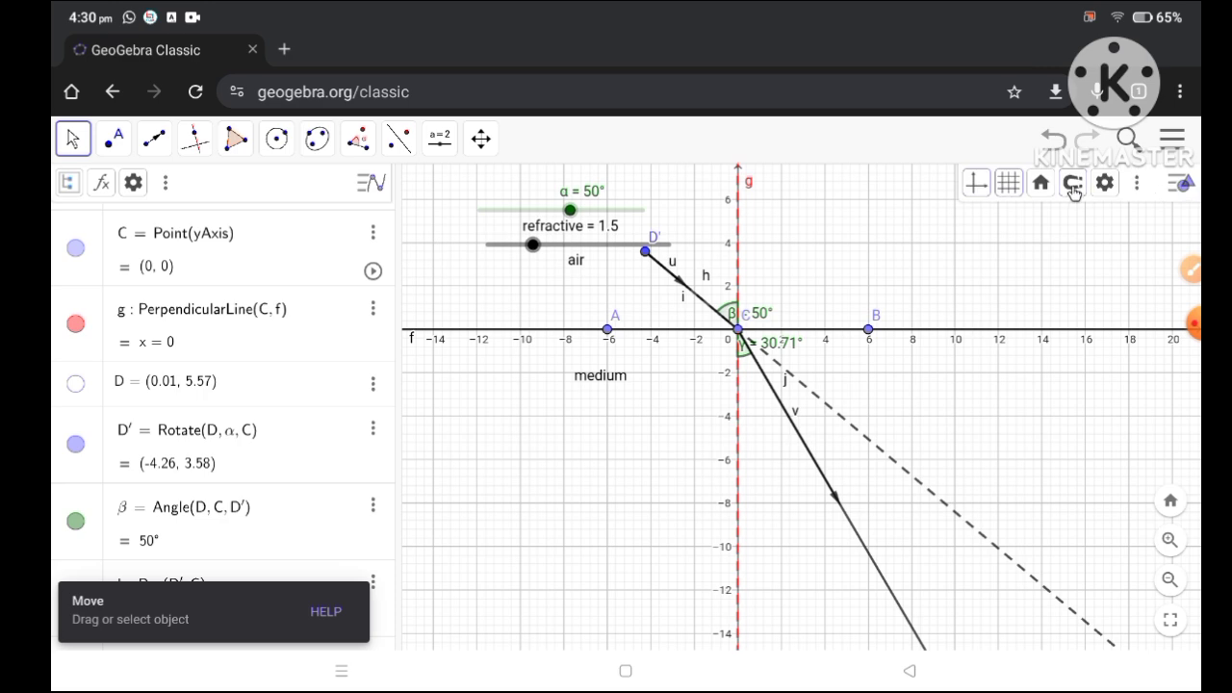
left_click(975, 184)
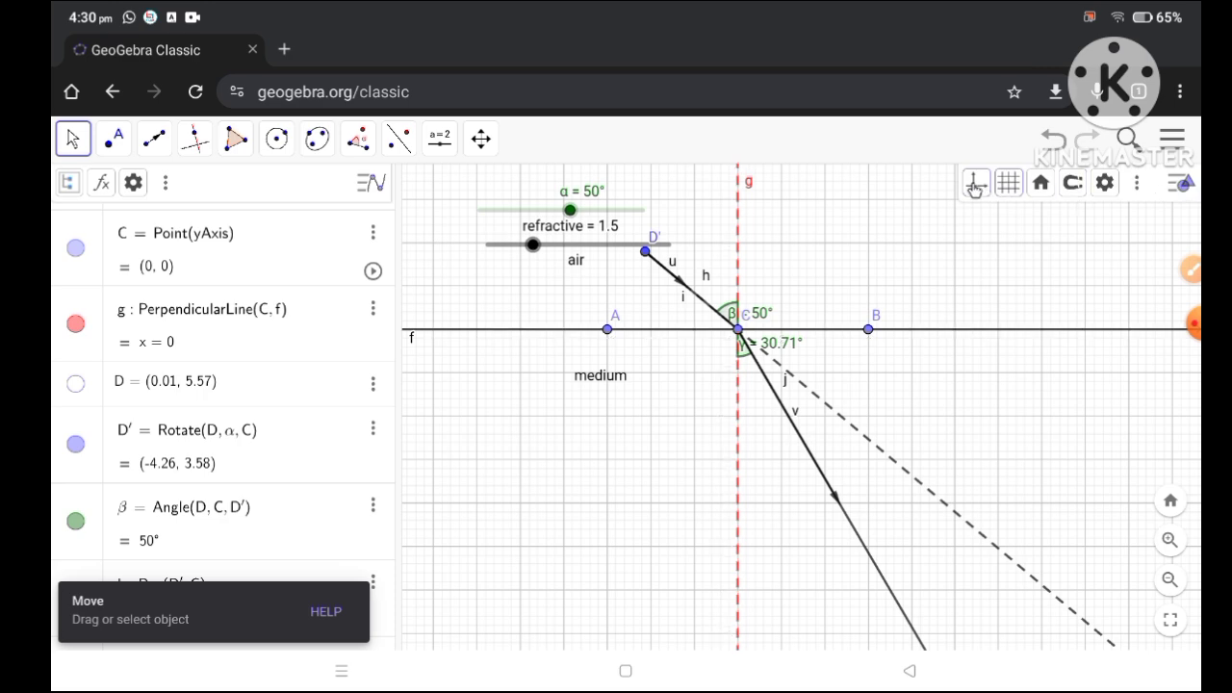
left_click(1009, 184)
left_click(1020, 220)
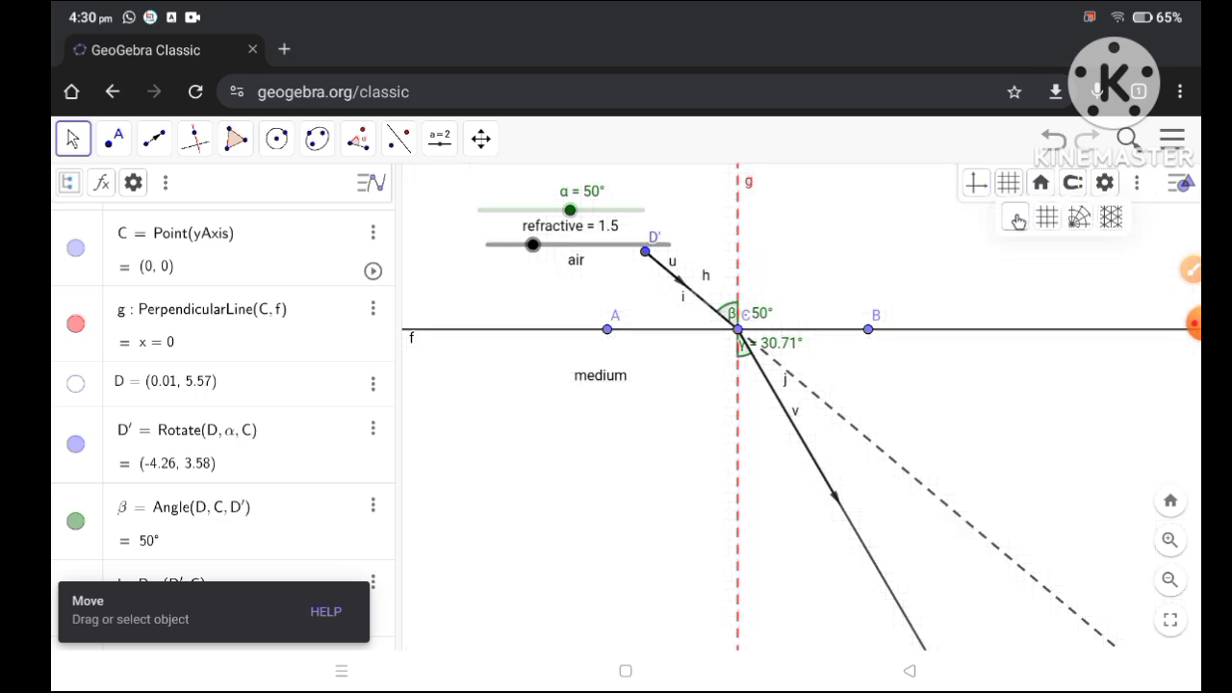
- Set the graphics view's background color to yellow (#FFFF66) and close the settings
left_click(1105, 190)
left_click(1105, 188)
scroll(956, 459, "down", 10)
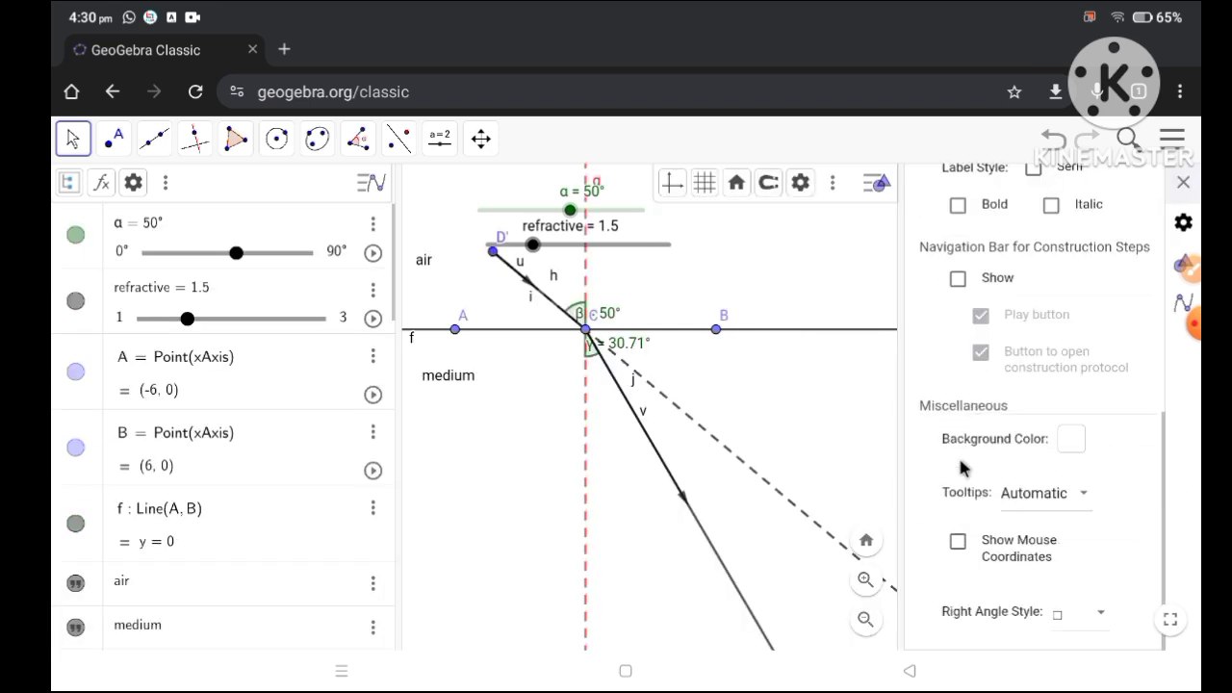
left_click(1195, 322)
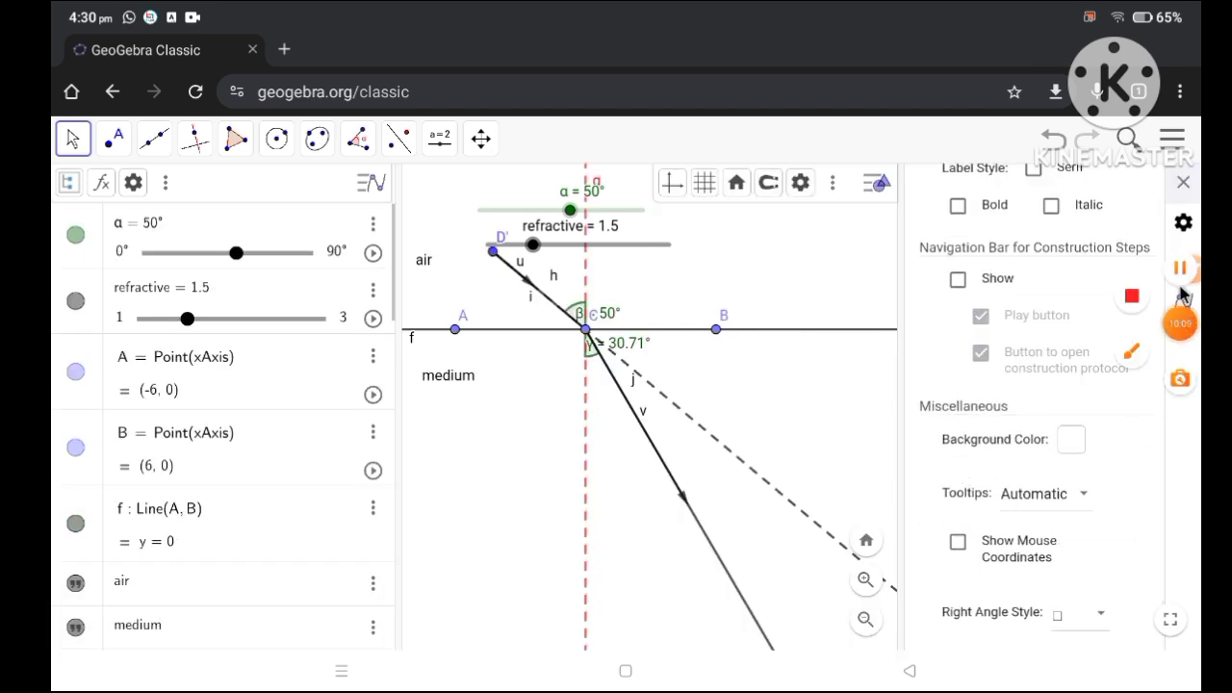
left_click(1182, 273)
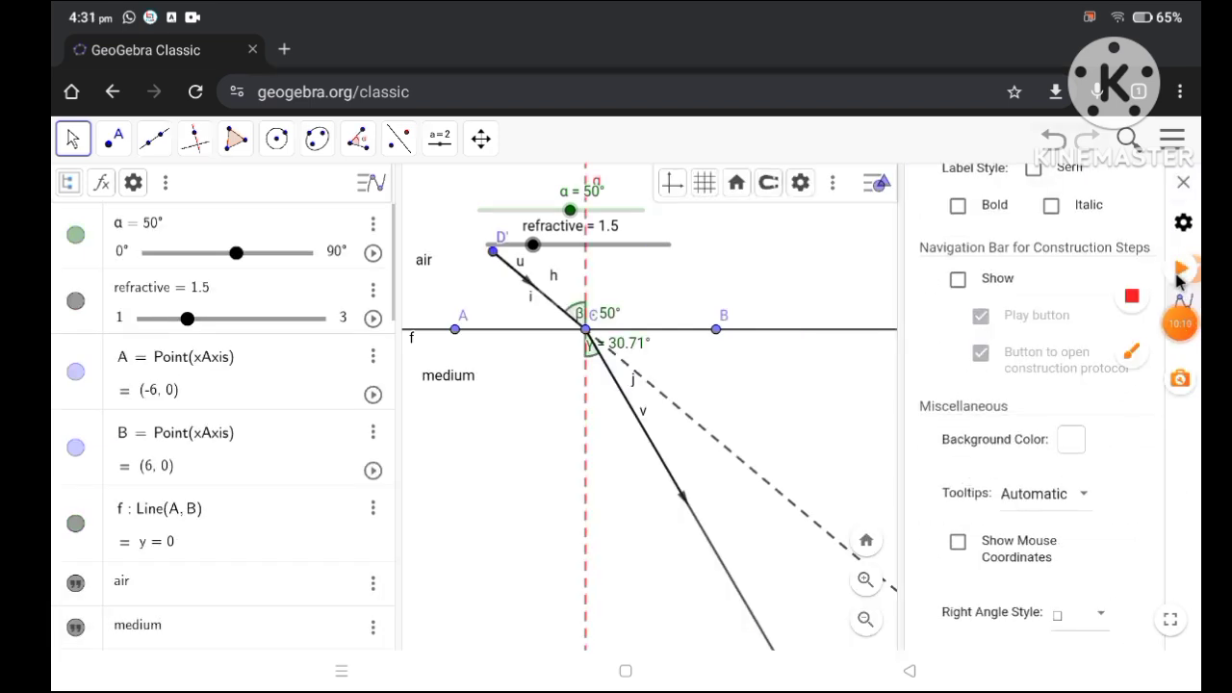
left_click(1179, 276)
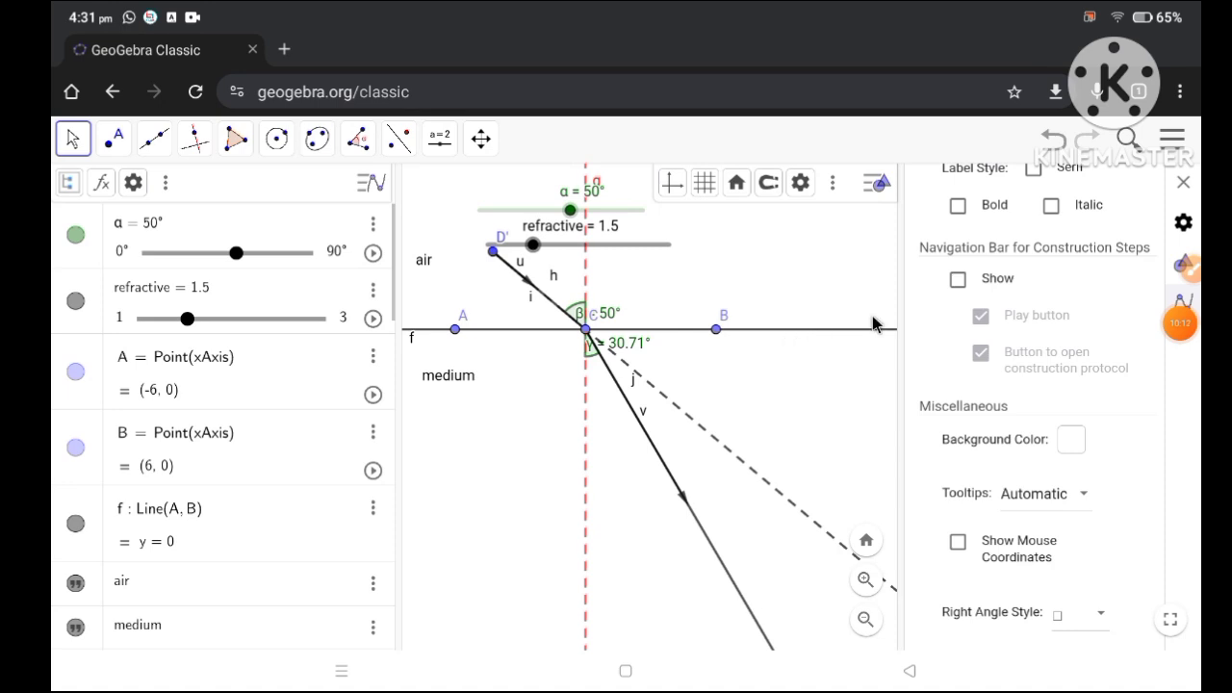
left_click(1071, 439)
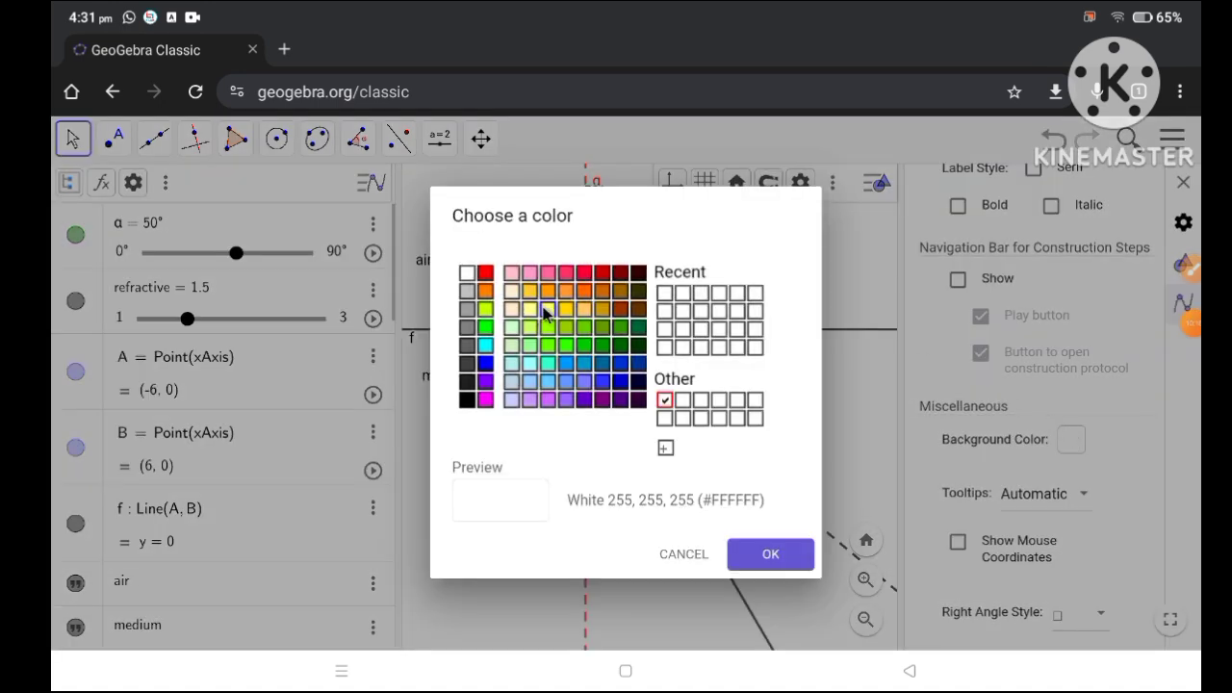
left_click(549, 310)
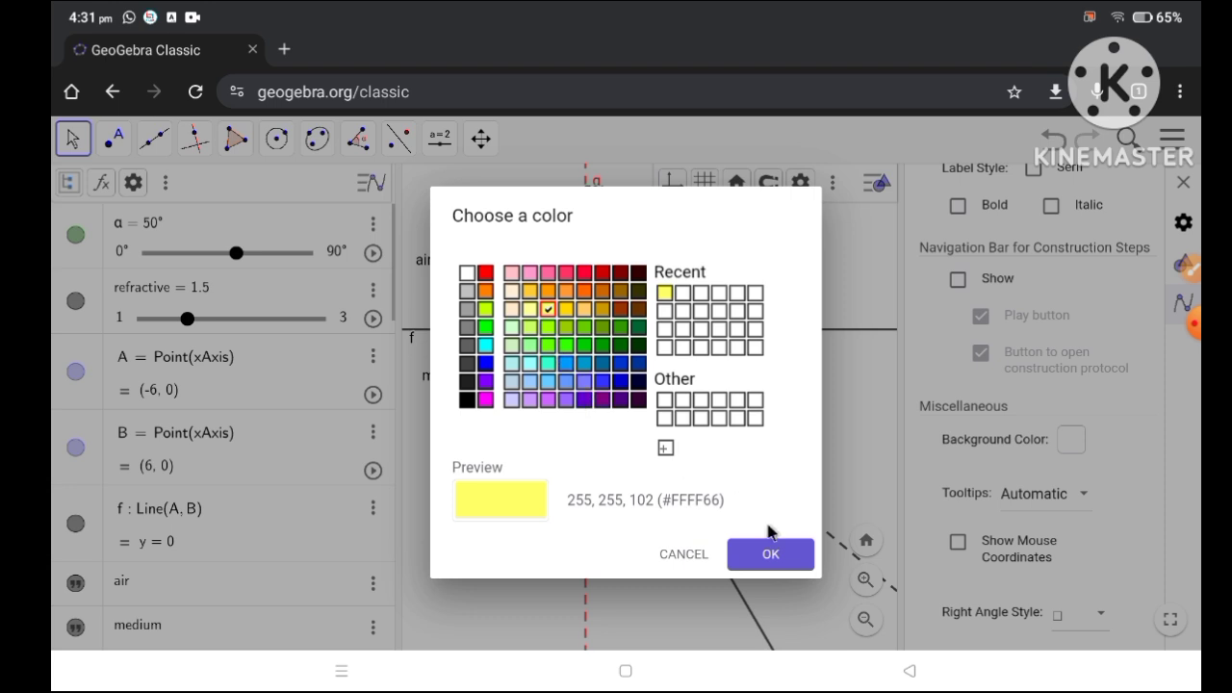
left_click(771, 555)
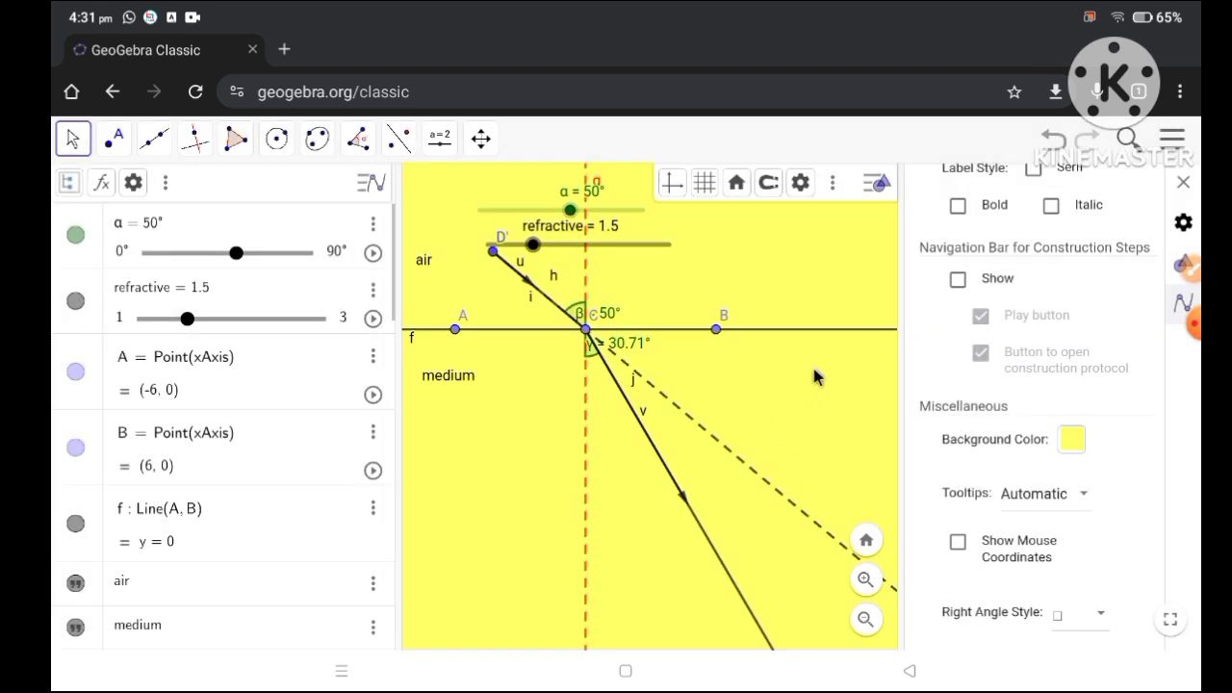
left_click(1183, 184)
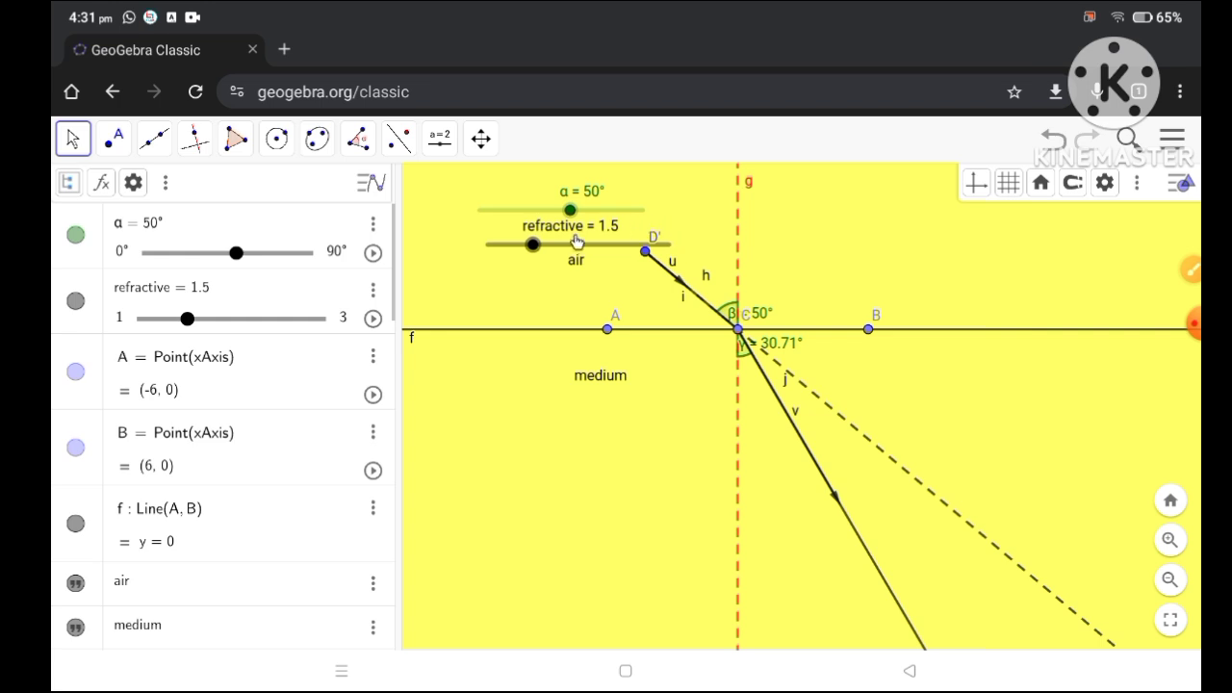
- Test the simulation with refractive 2.7 at α = 30°, and with refractive 1 at α = 64° and 70°
left_click_drag(572, 219, 644, 251)
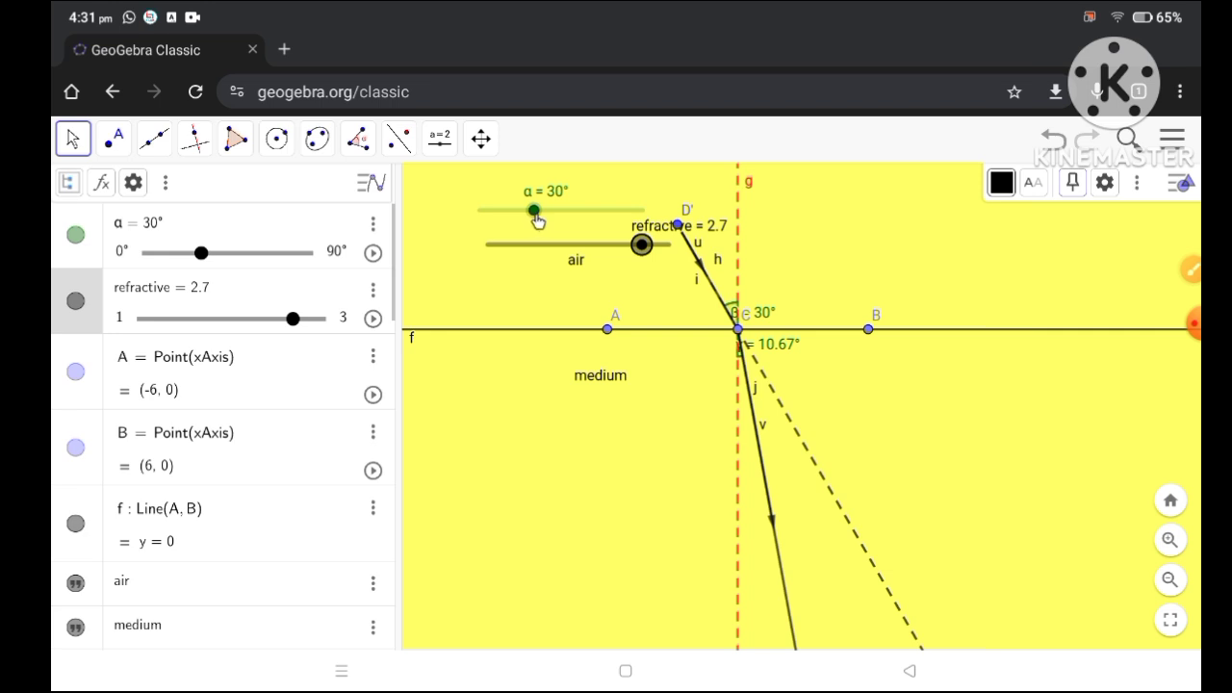
left_click_drag(537, 222, 475, 252)
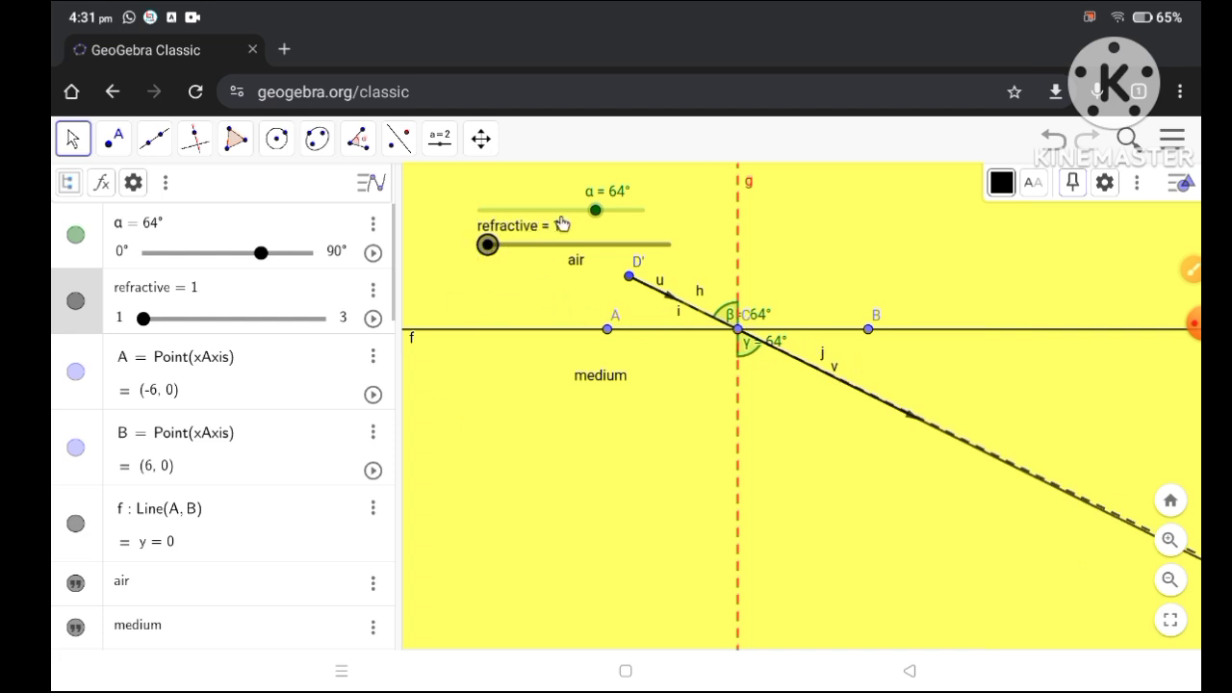
mouse_move(596, 211)
left_mouse_down()
mouse_move(525, 217)
mouse_move(606, 222)
left_mouse_up()
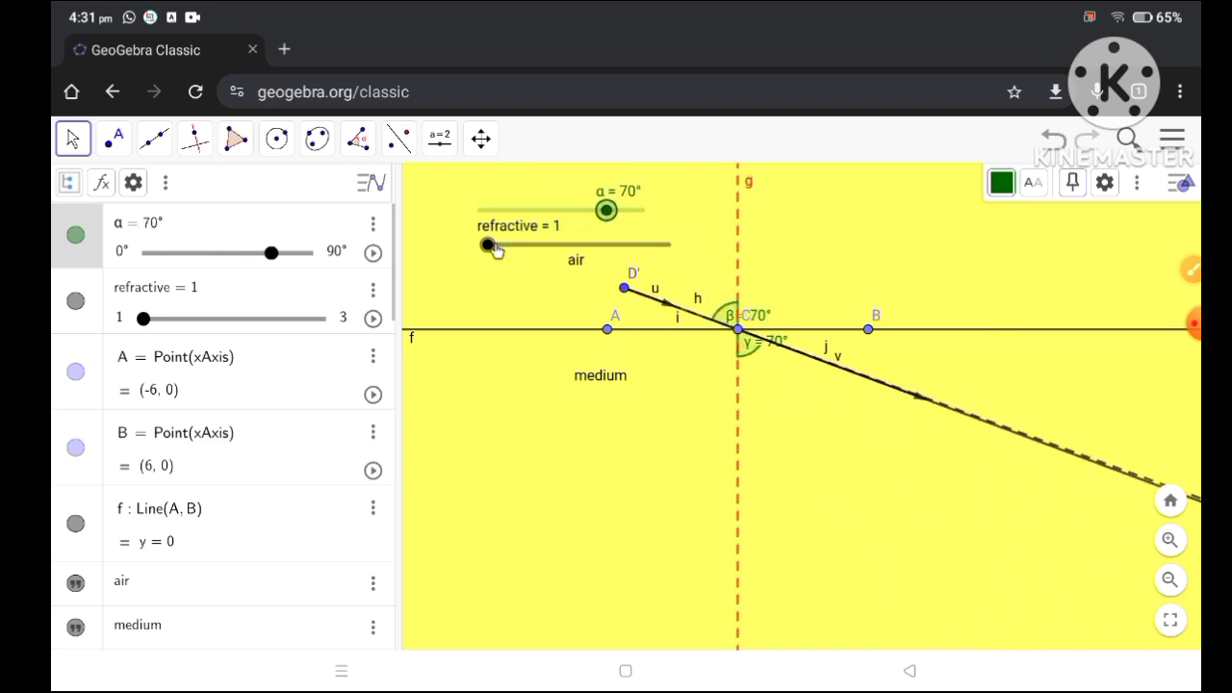
- Set the refractive slider to 1.4 and the incidence angle slider α to 60°
left_click_drag(490, 244, 525, 248)
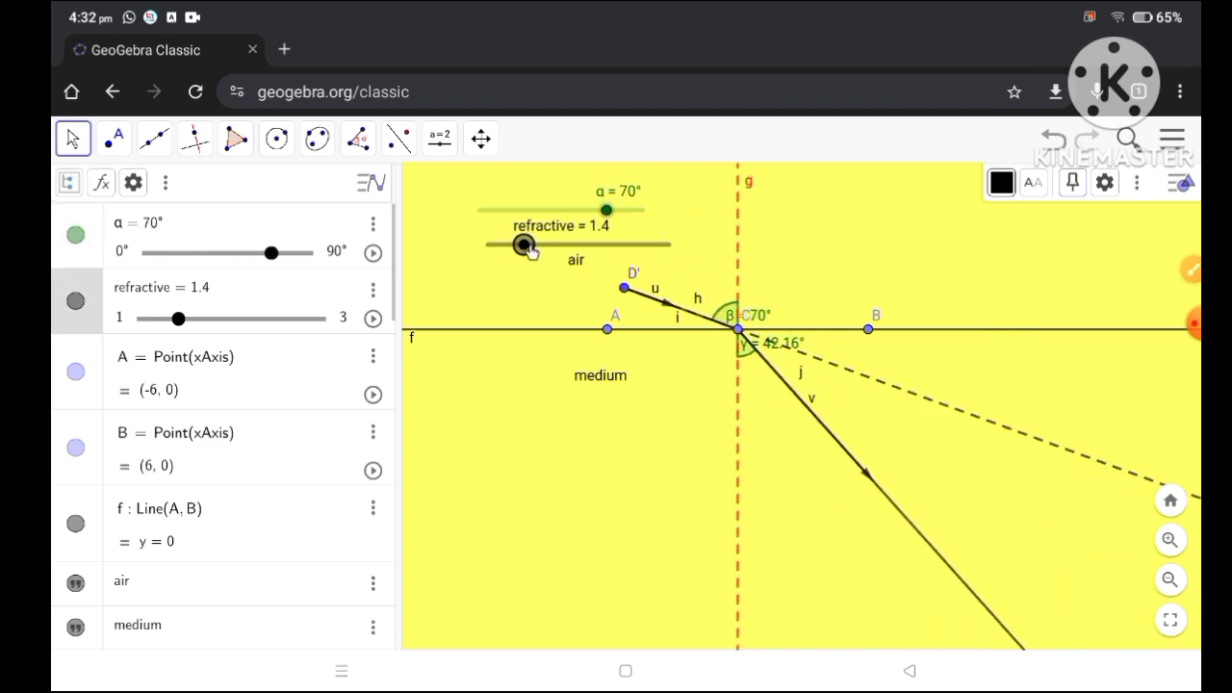
left_click(606, 212)
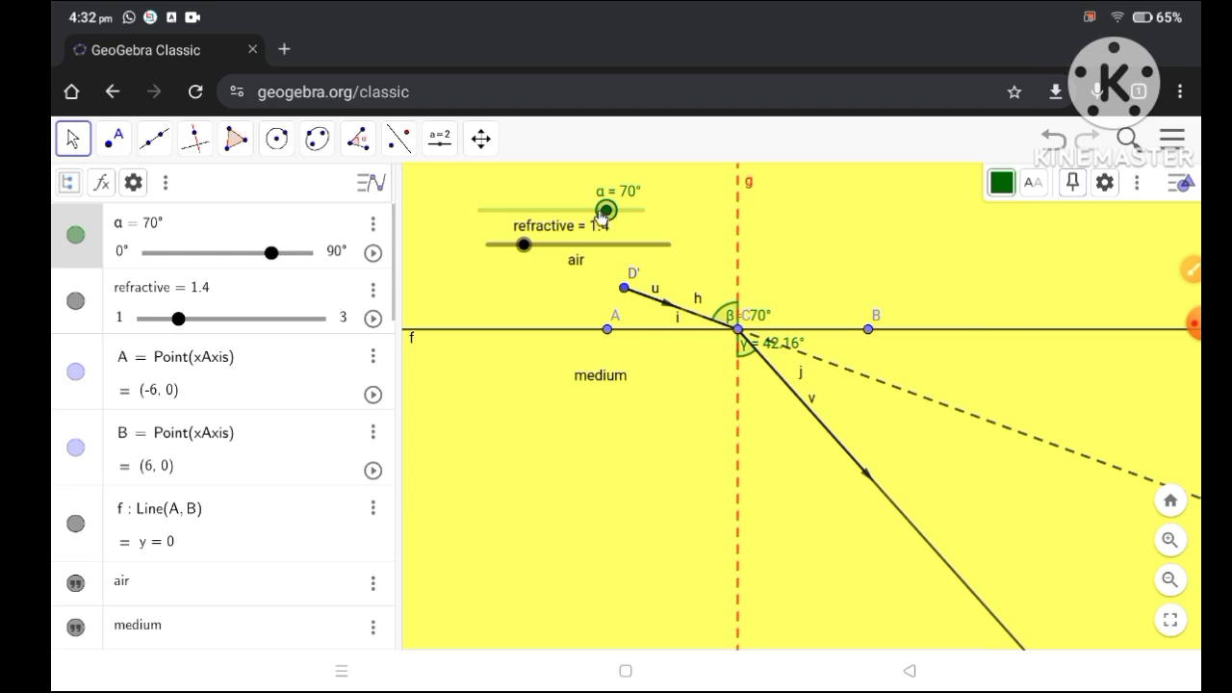
mouse_move(602, 216)
left_mouse_down()
mouse_move(530, 216)
mouse_move(591, 225)
left_mouse_up()
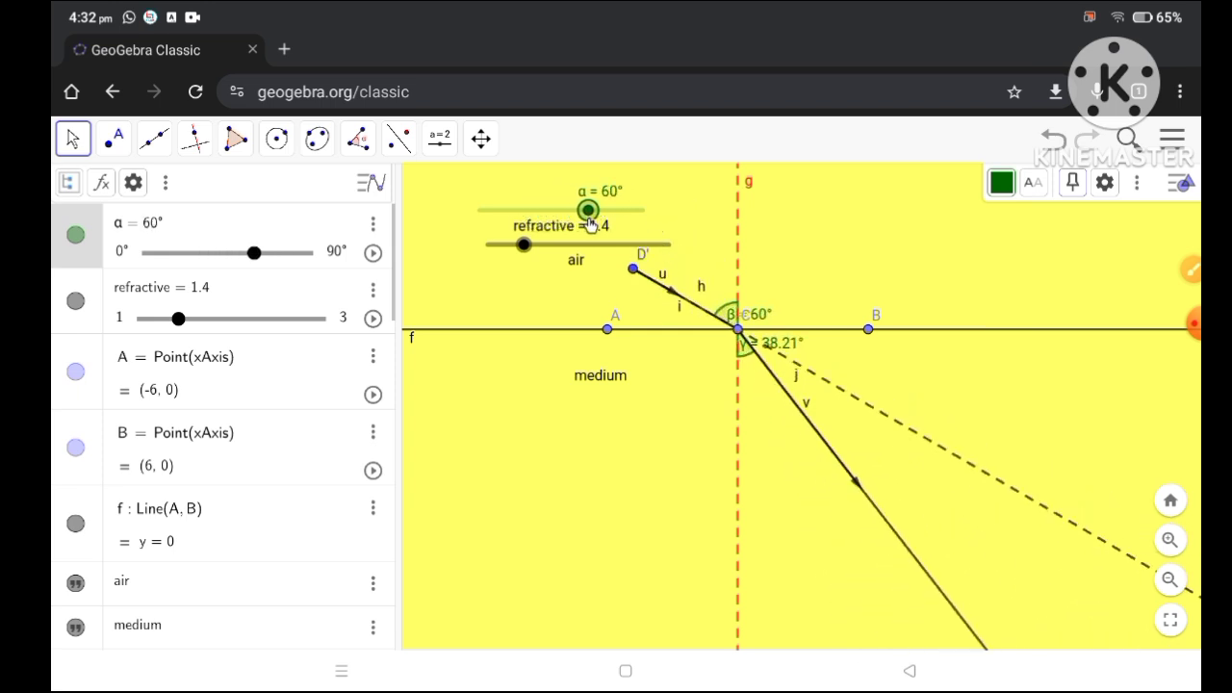
left_click(1170, 503)
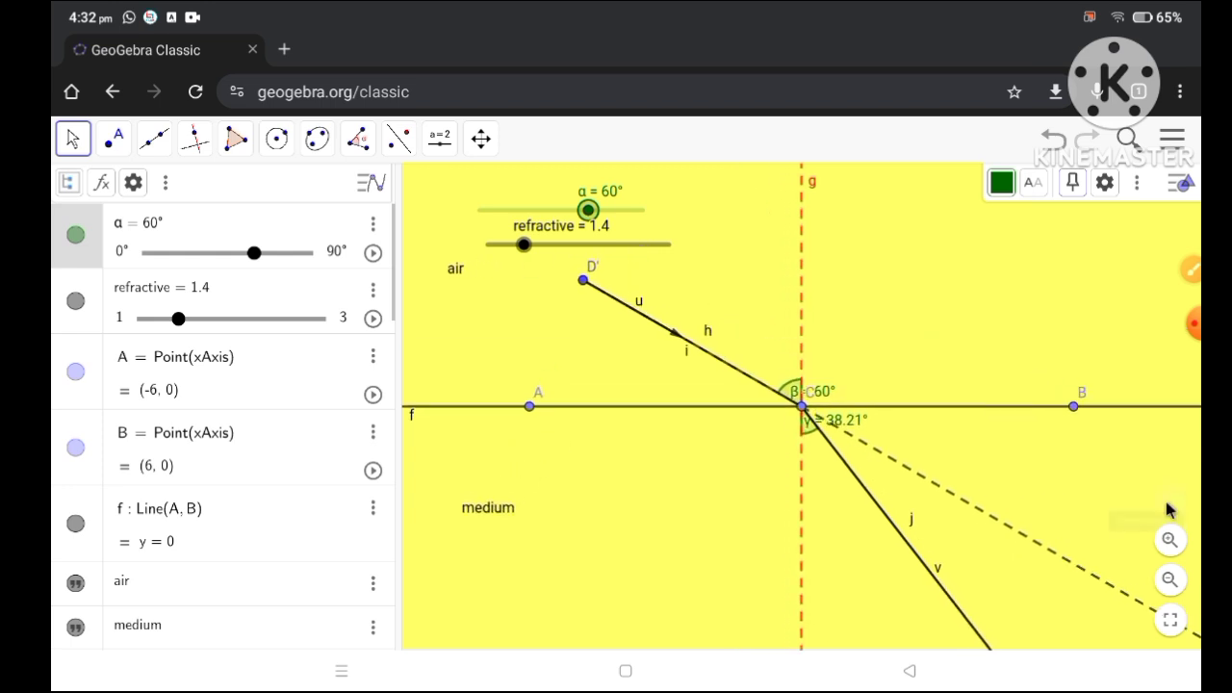